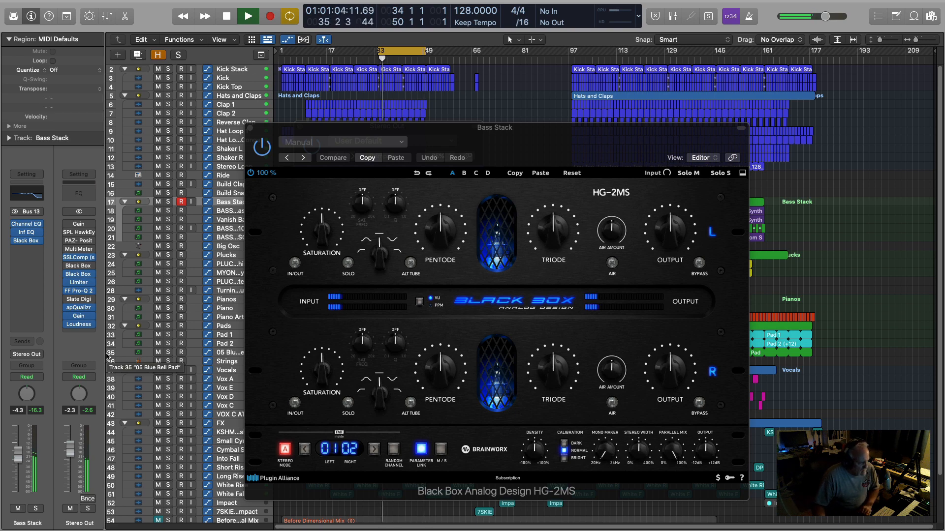
Step: Stop playback and reposition the Bass Stack HG-2MS plug-in window so the track names are uncovered
{"action": "left_click_drag", "start_coordinate": [274, 133], "coordinate": [217, 134]}
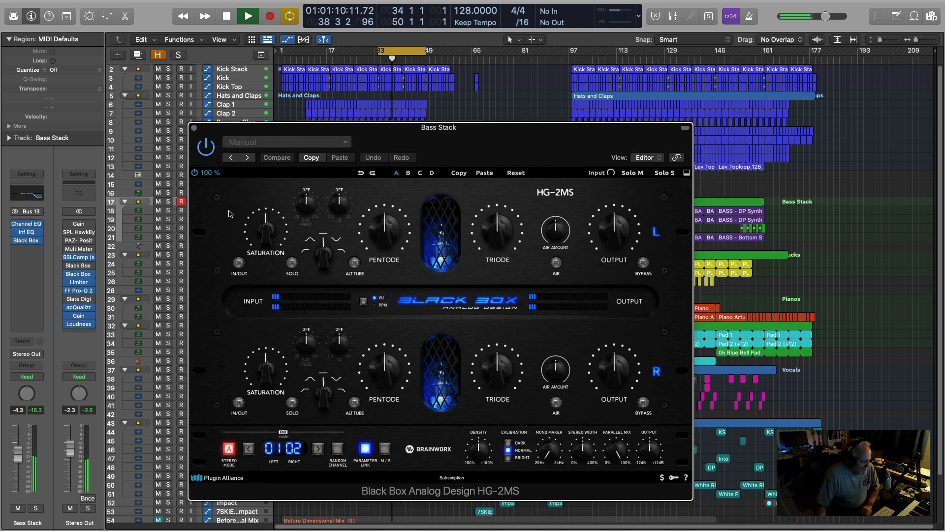
{"action": "key", "text": "space"}
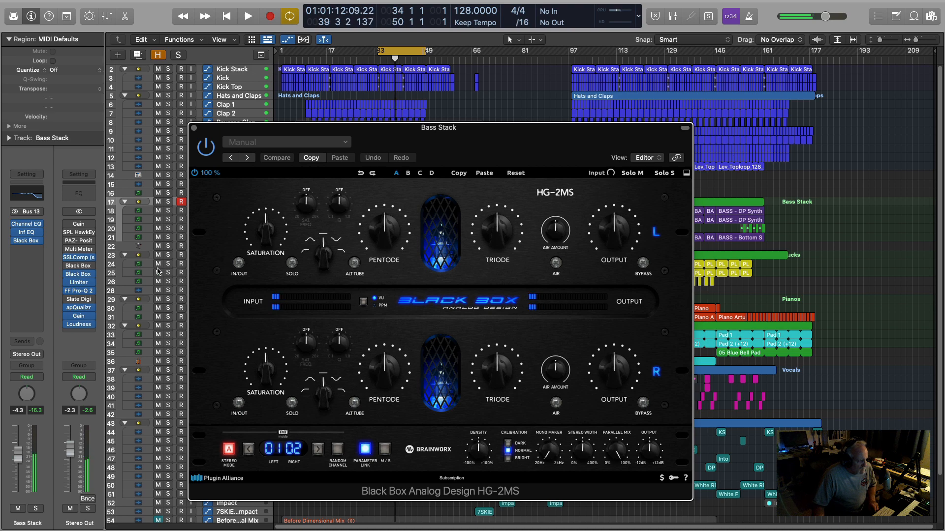
{"action": "left_click_drag", "start_coordinate": [394, 266], "coordinate": [489, 247]}
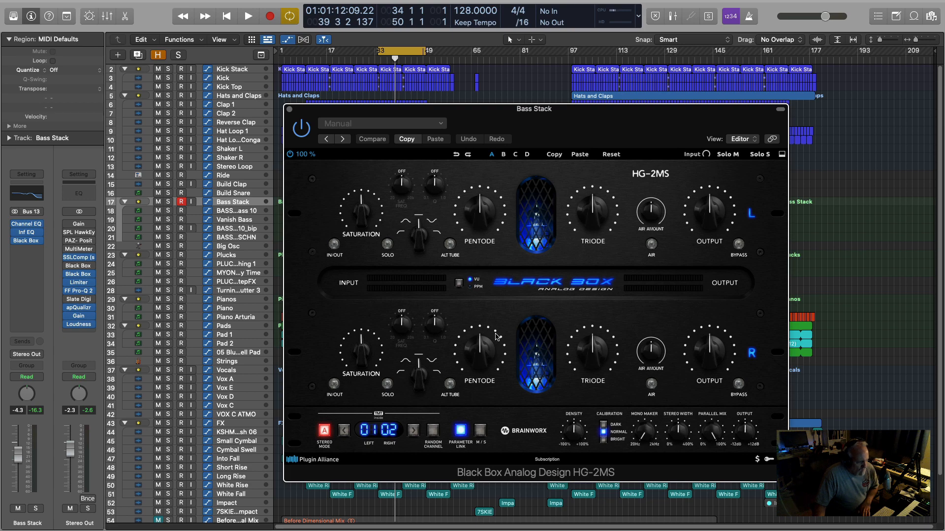
Step: Switch the Bass Stack HG-2MS to mid/side mode and back to left/right, repositioning its window
{"action": "left_click", "coordinate": [482, 432]}
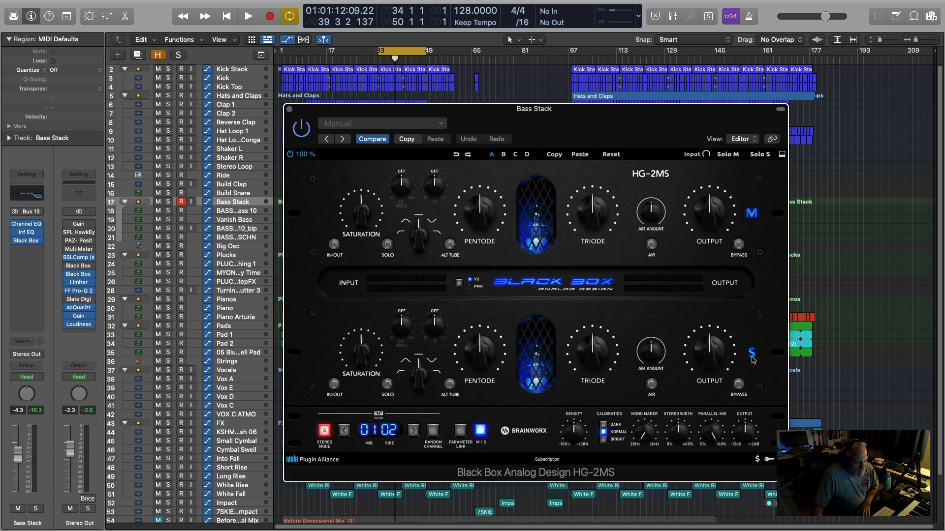
{"action": "left_click_drag", "start_coordinate": [476, 111], "coordinate": [418, 104]}
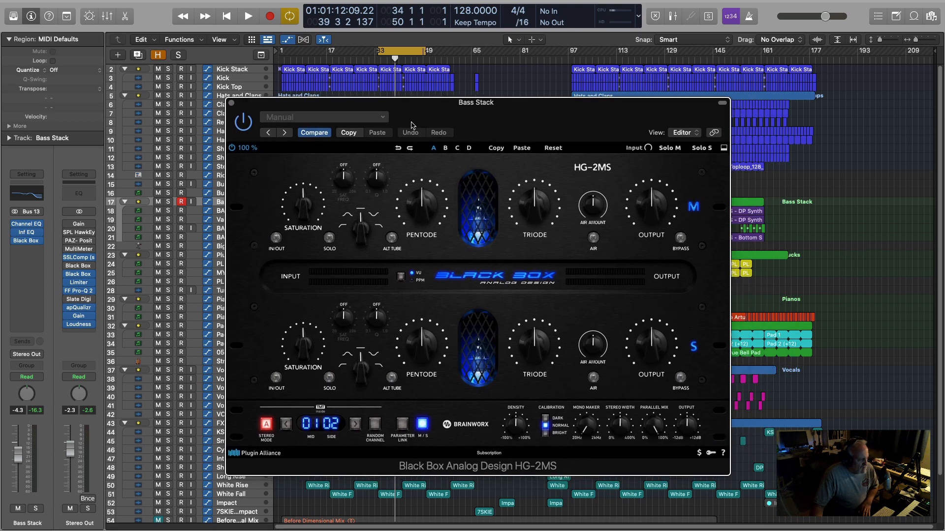
{"action": "left_click", "coordinate": [422, 424]}
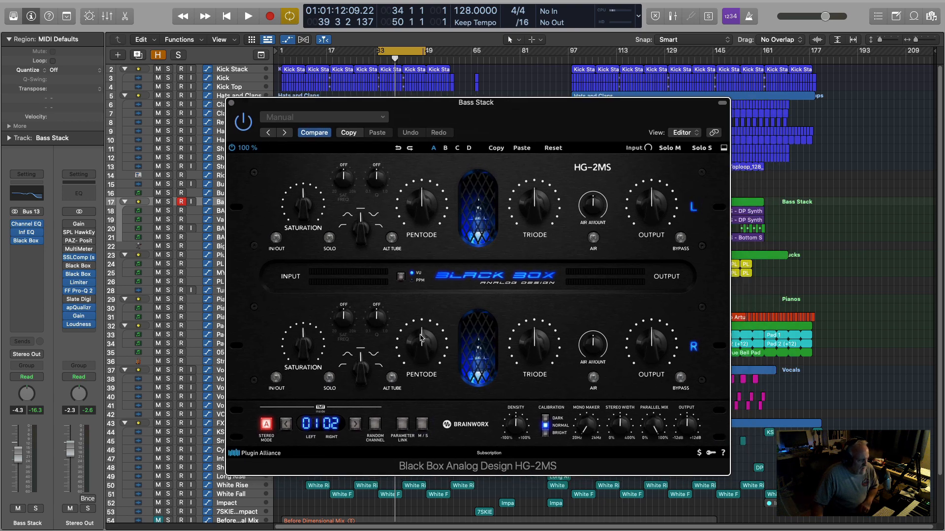
{"action": "left_click_drag", "start_coordinate": [383, 106], "coordinate": [571, 172]}
{"action": "left_click_drag", "start_coordinate": [470, 169], "coordinate": [274, 130]}
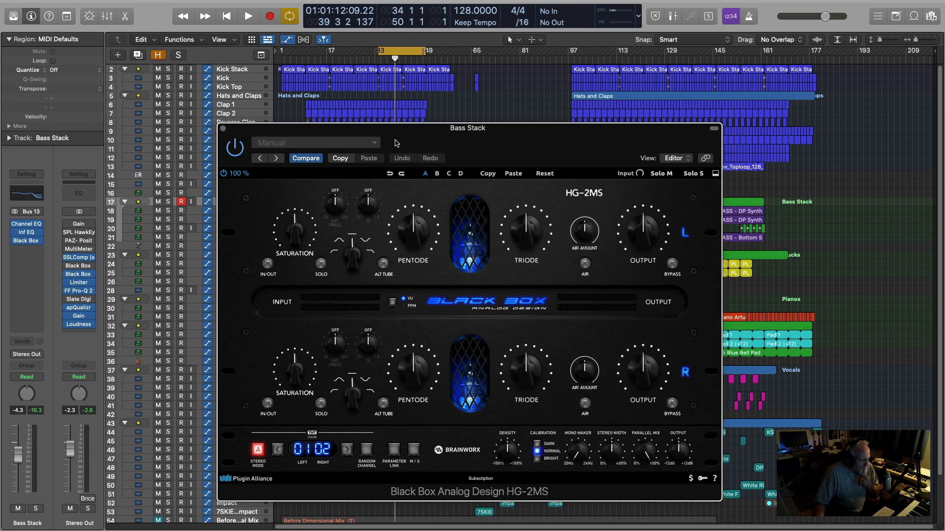
{"action": "left_click_drag", "start_coordinate": [402, 137], "coordinate": [398, 141]}
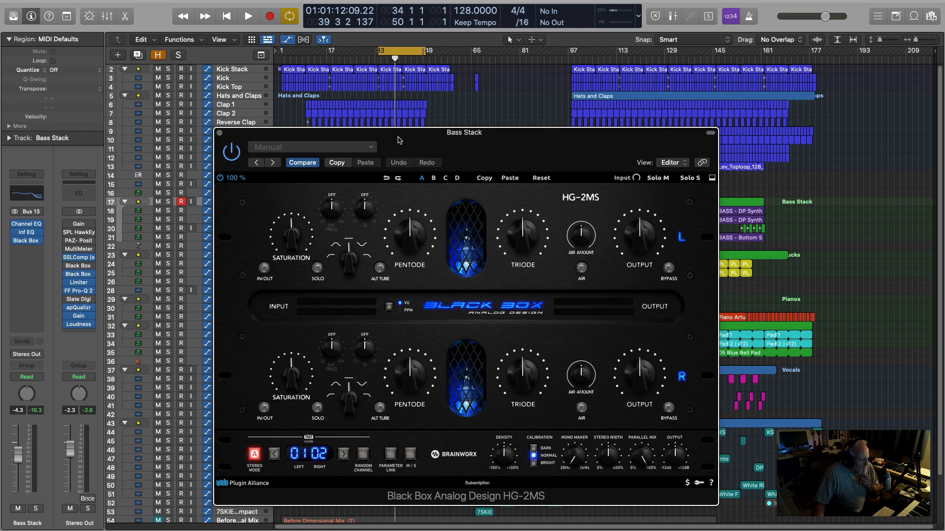
Step: Open the original Black Box HG-2 on the Stereo Out channel to view its controls, and close it
{"action": "left_click", "coordinate": [79, 266]}
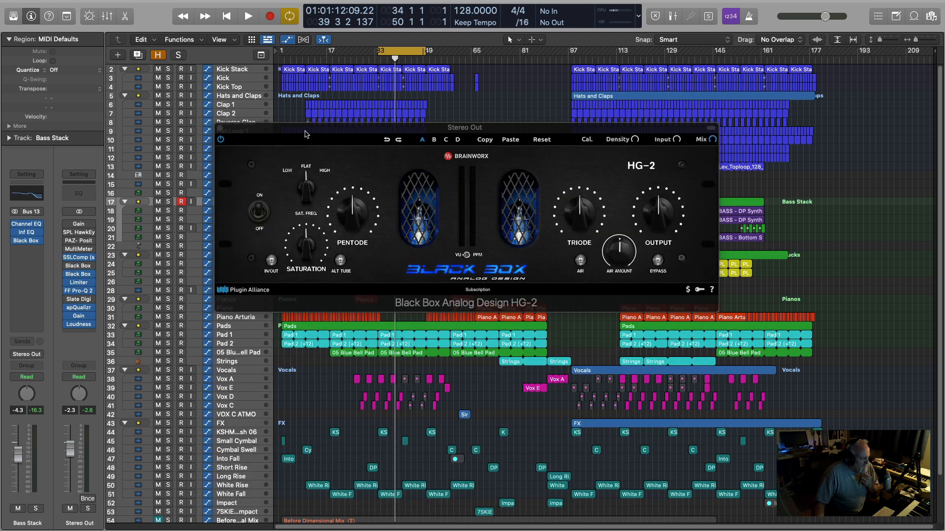
{"action": "left_click_drag", "start_coordinate": [305, 134], "coordinate": [306, 156]}
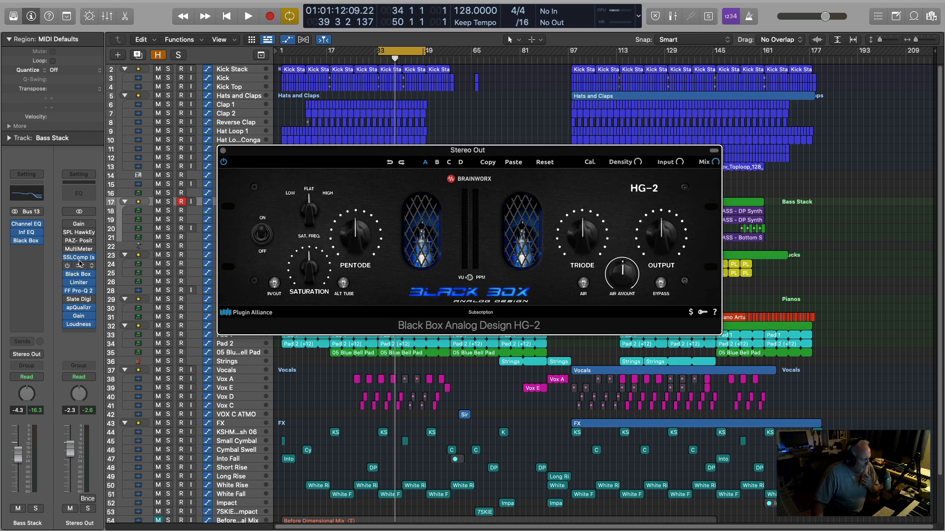
{"action": "left_click", "coordinate": [78, 273]}
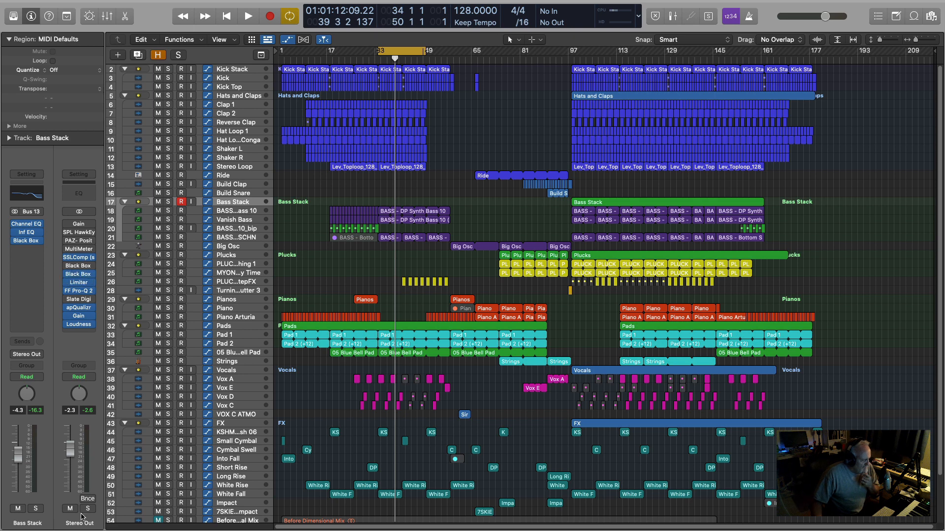
Step: Open the Black Box HG-2MS on the Stereo Out channel and load the preset "23 ER_MIX opener2"
{"action": "left_click", "coordinate": [78, 274]}
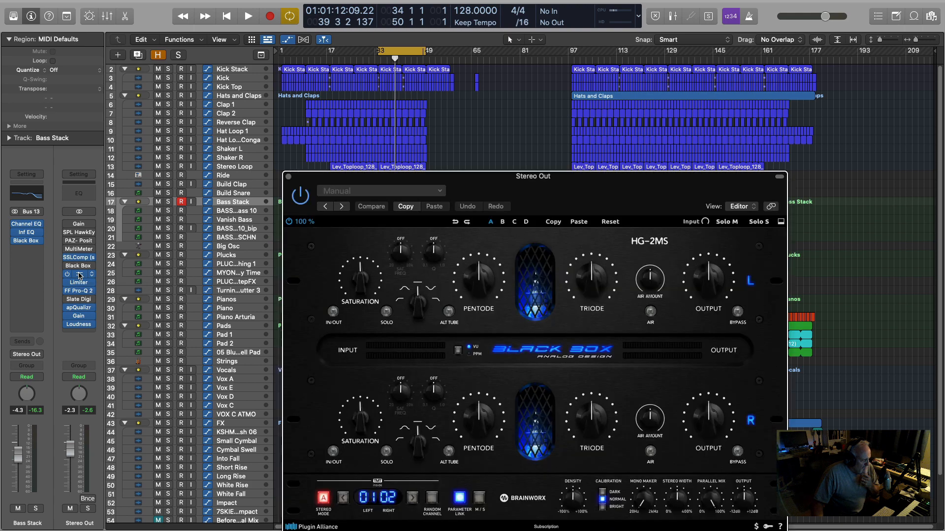
{"action": "left_click_drag", "start_coordinate": [440, 178], "coordinate": [367, 106]}
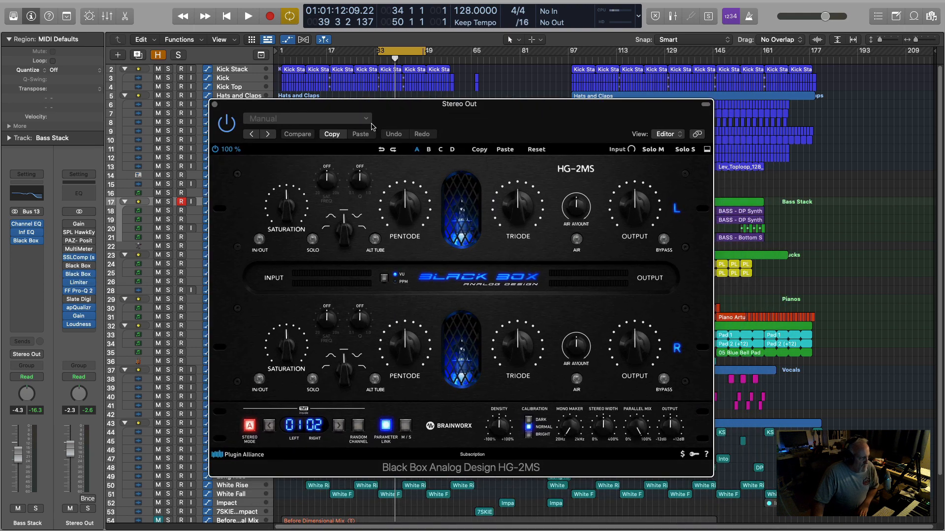
{"action": "left_click", "coordinate": [370, 125]}
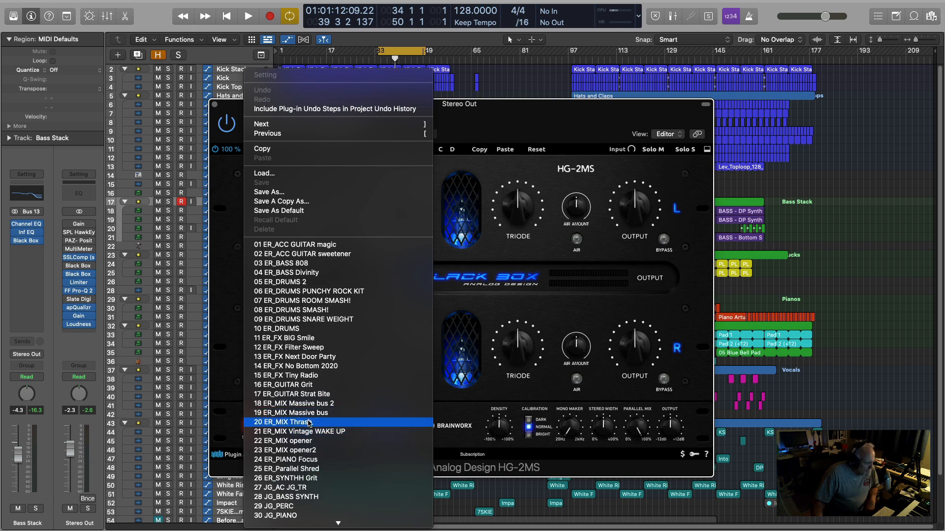
{"action": "left_click", "coordinate": [300, 451]}
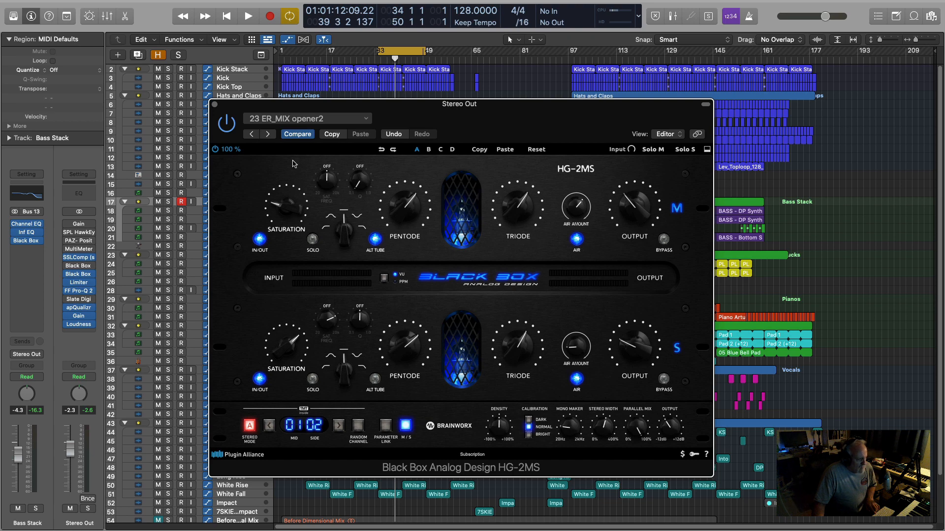
Step: Play the song with cycle mode turned off and compare the preset with the plug-in's previous settings
{"action": "key", "text": "space"}
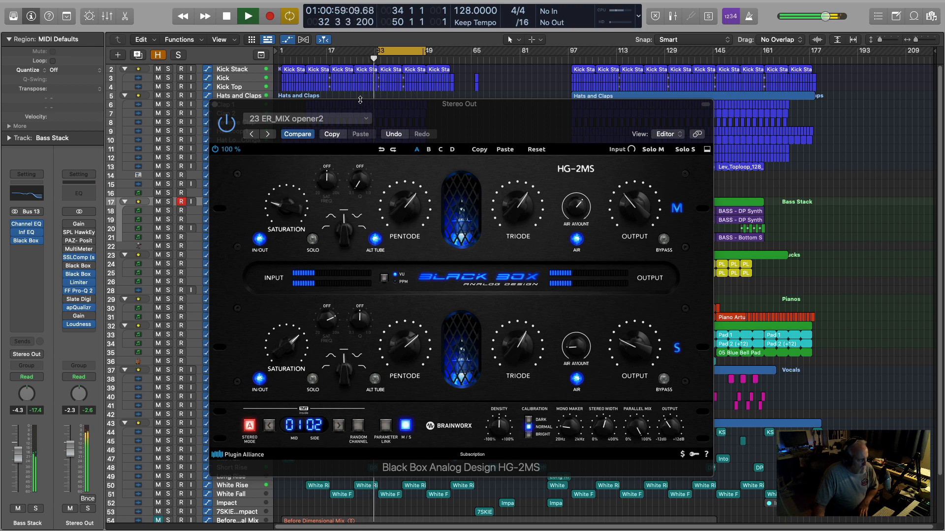
{"action": "left_click", "coordinate": [399, 52]}
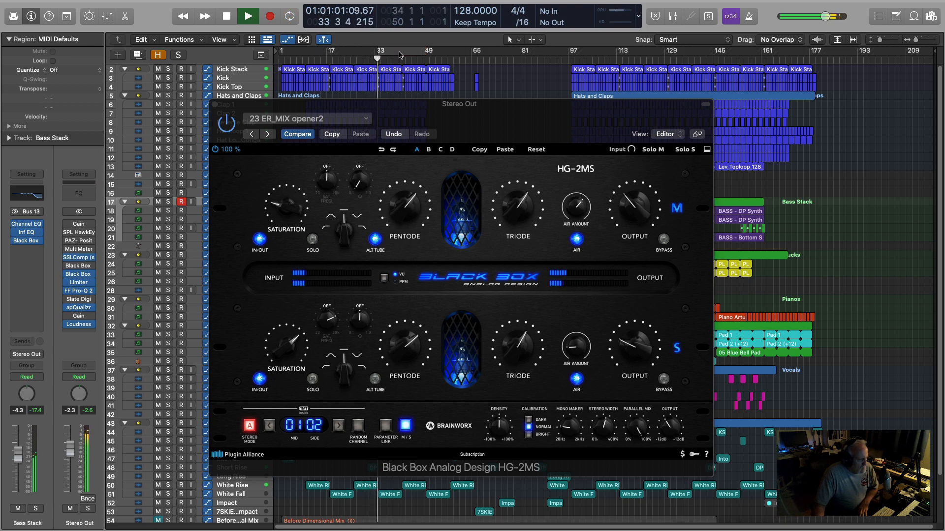
{"action": "left_click", "coordinate": [297, 135]}
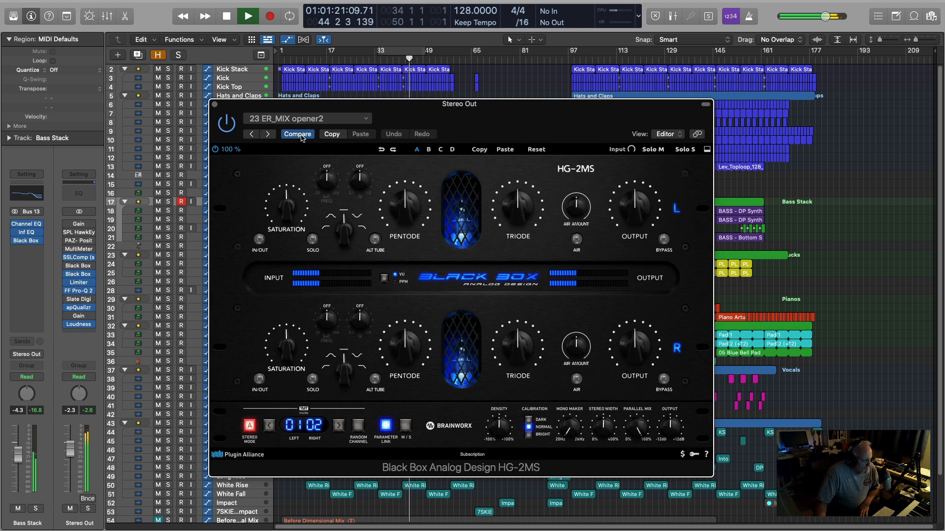
{"action": "left_click", "coordinate": [302, 137]}
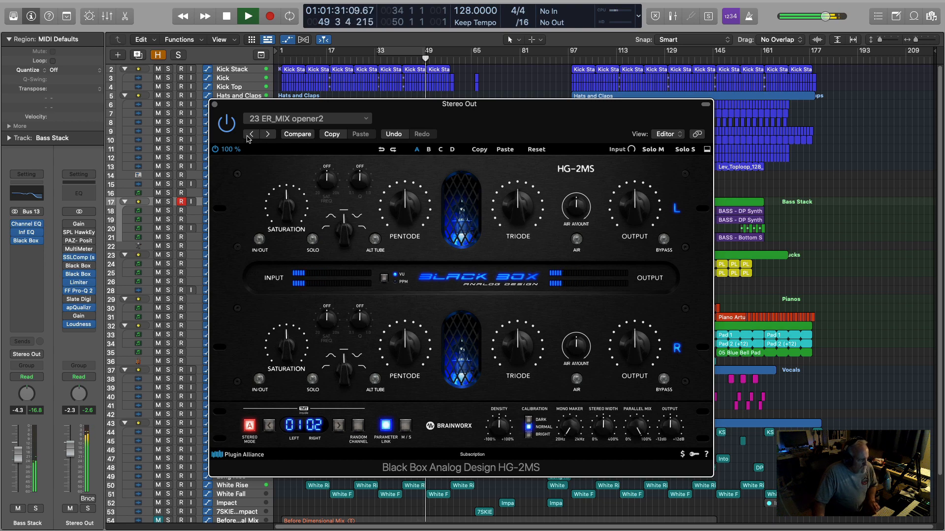
Step: Compare the preset in plug-in setting A against setting B during playback, stop playback, and return to setting A
{"action": "left_click_drag", "start_coordinate": [427, 107], "coordinate": [524, 316]}
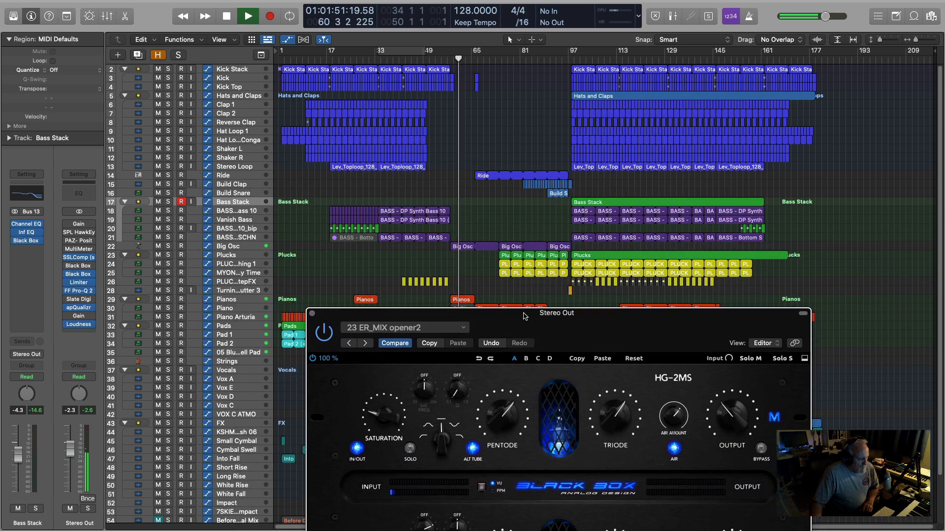
{"action": "left_click_drag", "start_coordinate": [417, 316], "coordinate": [267, 119]}
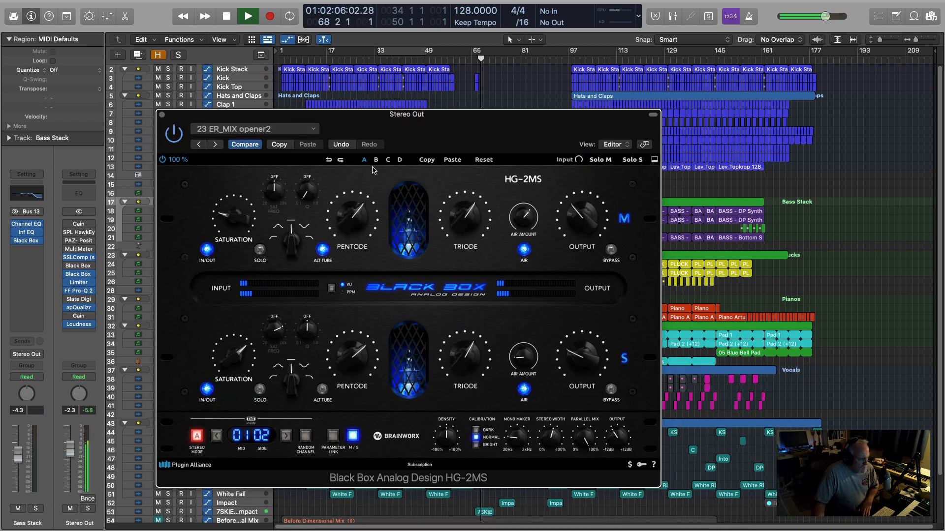
{"action": "left_click", "coordinate": [375, 160]}
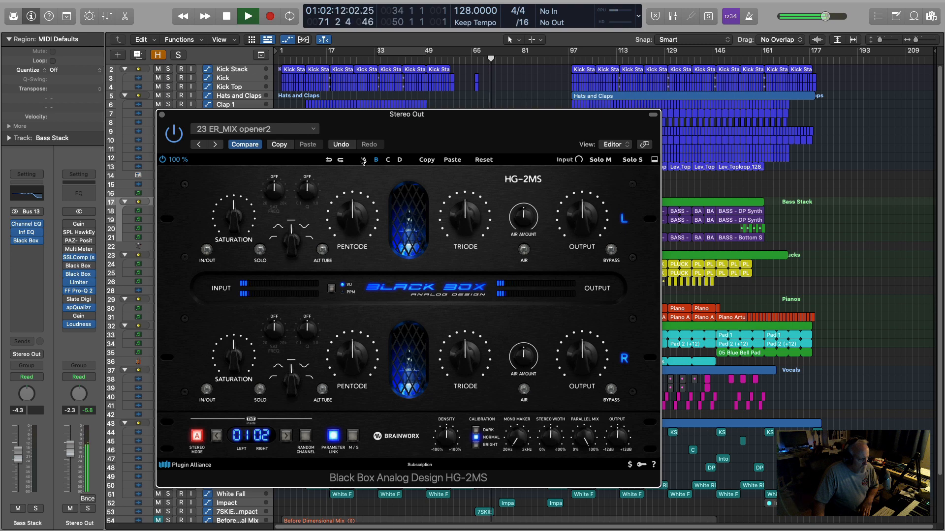
{"action": "left_click", "coordinate": [364, 160]}
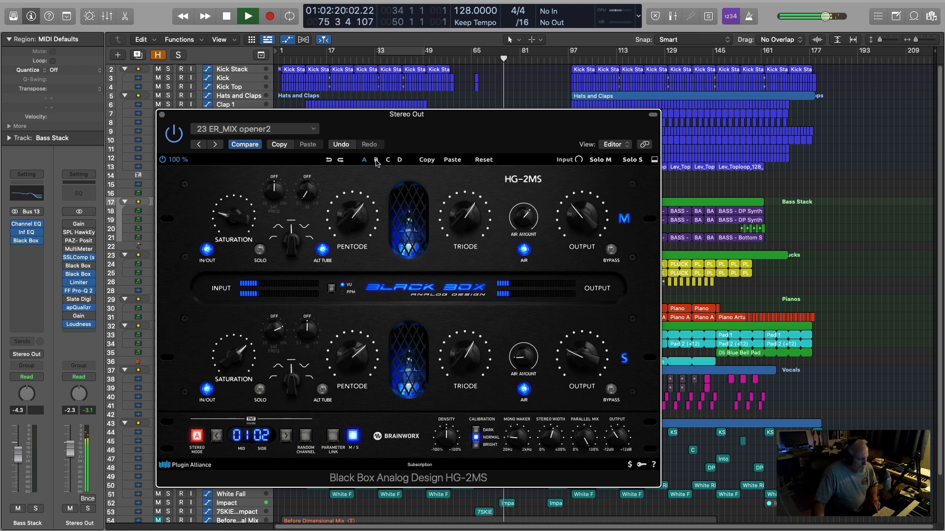
{"action": "left_click", "coordinate": [375, 160]}
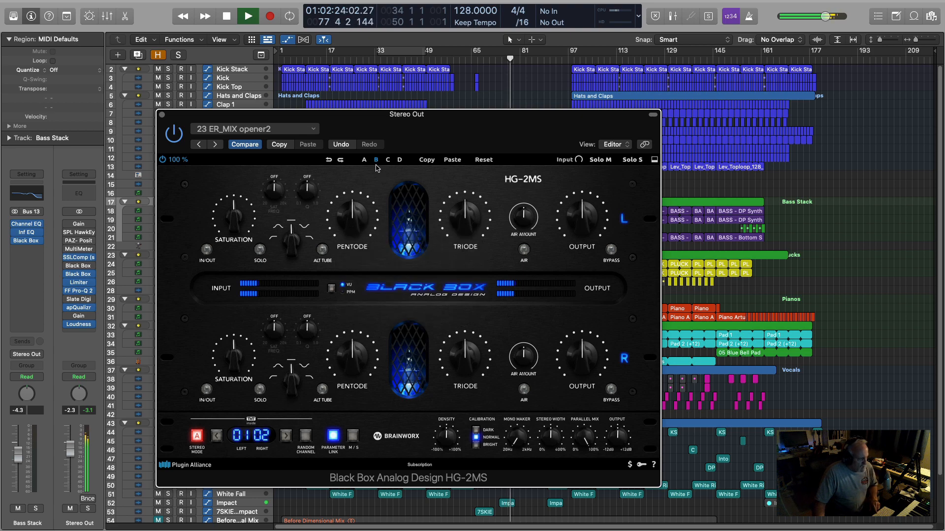
{"action": "key", "text": "space"}
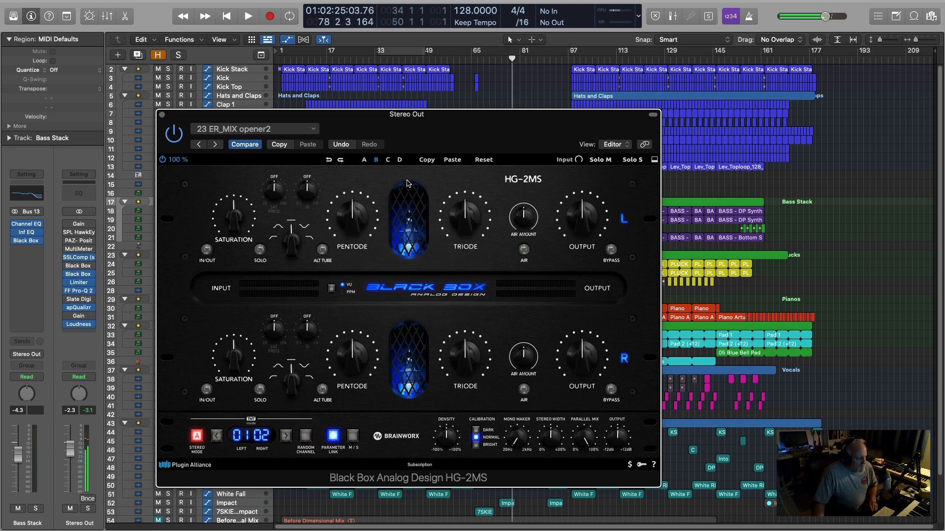
{"action": "left_click", "coordinate": [364, 160]}
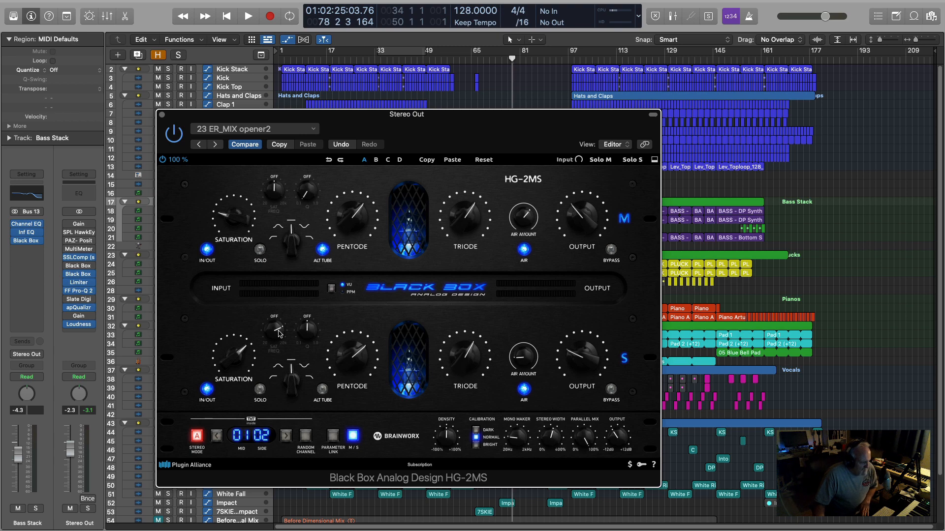
Step: Solo the side channel's saturation, audition it during playback, and turn the solo off
{"action": "left_click", "coordinate": [260, 391]}
{"action": "key", "text": "space"}
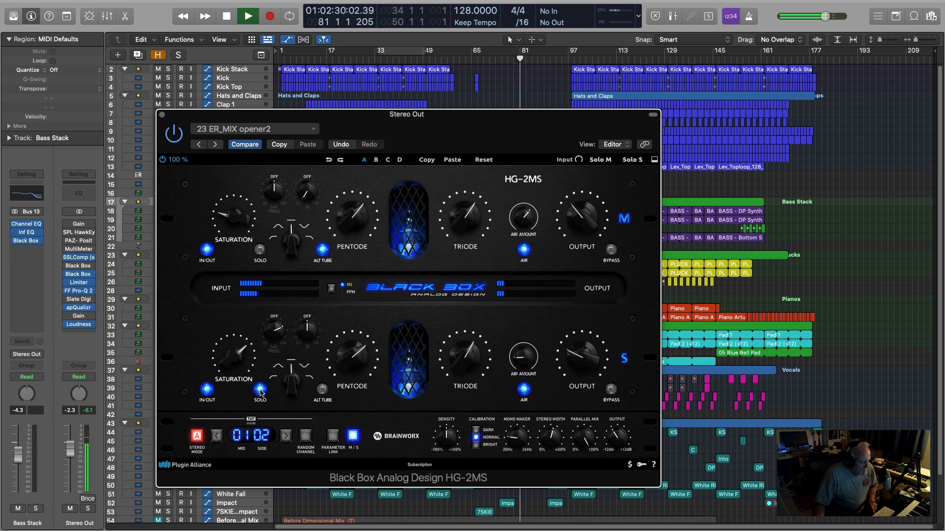
{"action": "left_click", "coordinate": [260, 390]}
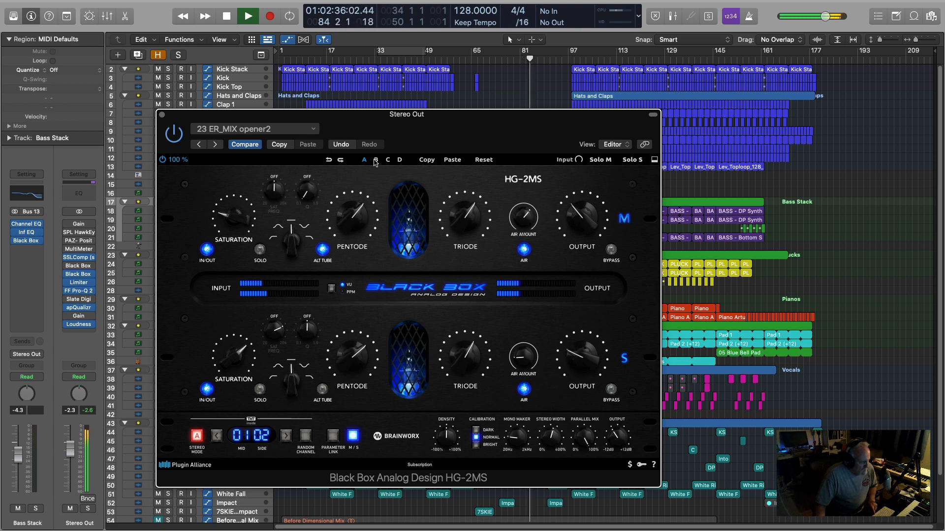
Step: Switch to plug-in setting B and back to A while the song plays, and stop playback
{"action": "left_click", "coordinate": [376, 160]}
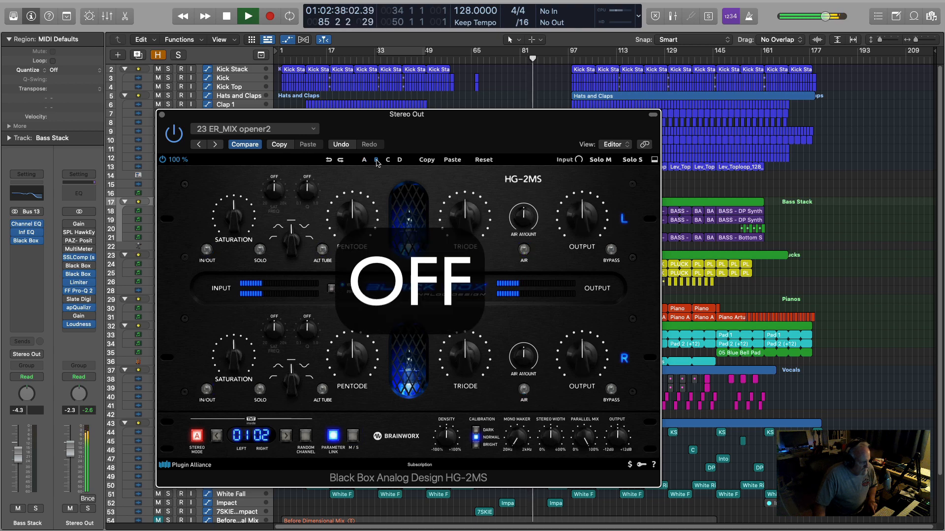
{"action": "left_click", "coordinate": [364, 159]}
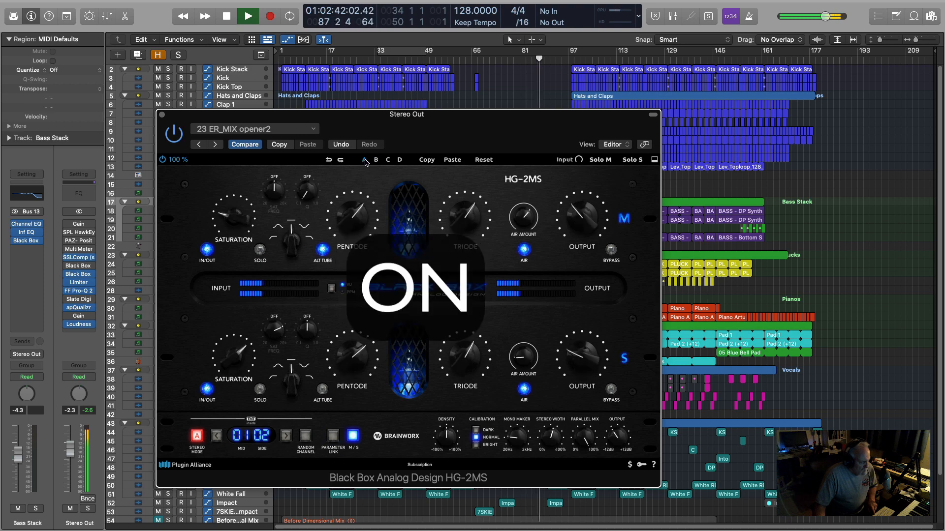
{"action": "key", "text": "space"}
Step: Resume playback and bypass the whole Stereo Out HG-2MS plug-in, then re-enable it to hear the difference
{"action": "left_click_drag", "start_coordinate": [165, 114], "coordinate": [282, 105]}
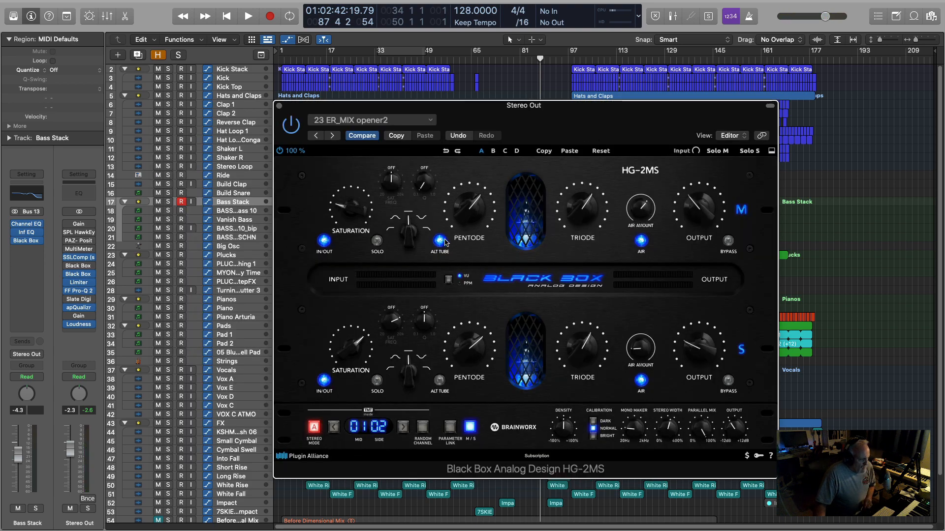
{"action": "key", "text": "space"}
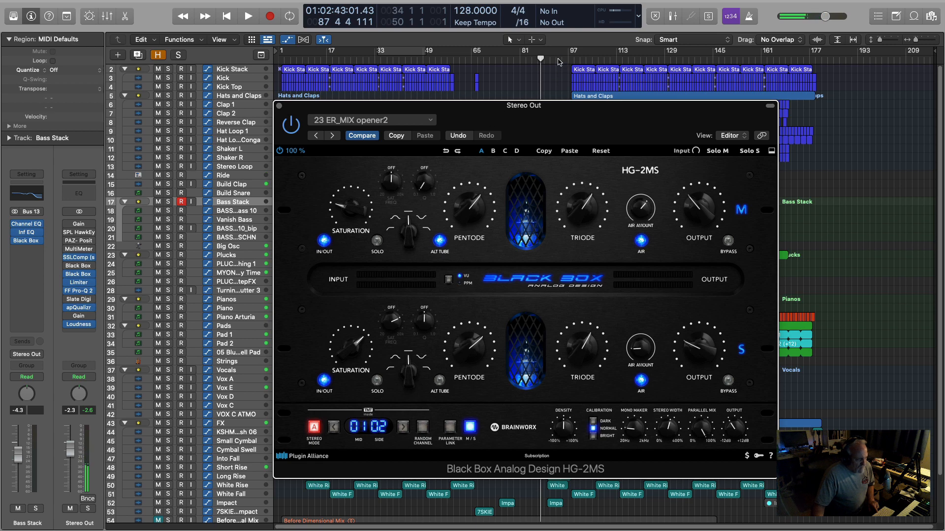
{"action": "key", "text": "space"}
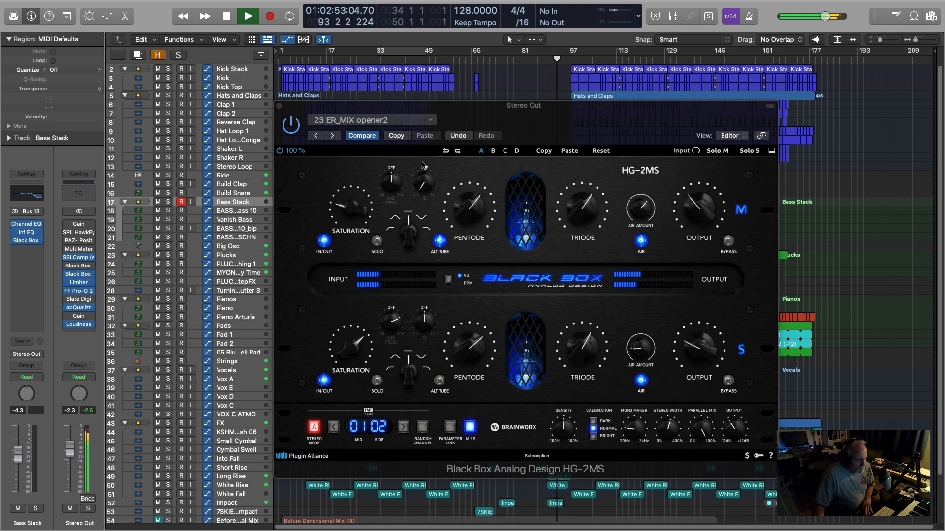
{"action": "left_click", "coordinate": [295, 132]}
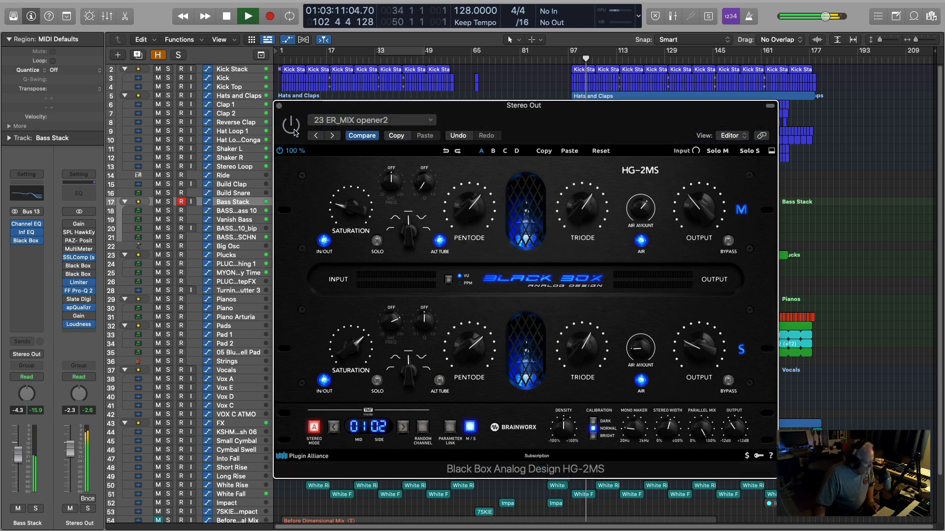
{"action": "left_click", "coordinate": [295, 131]}
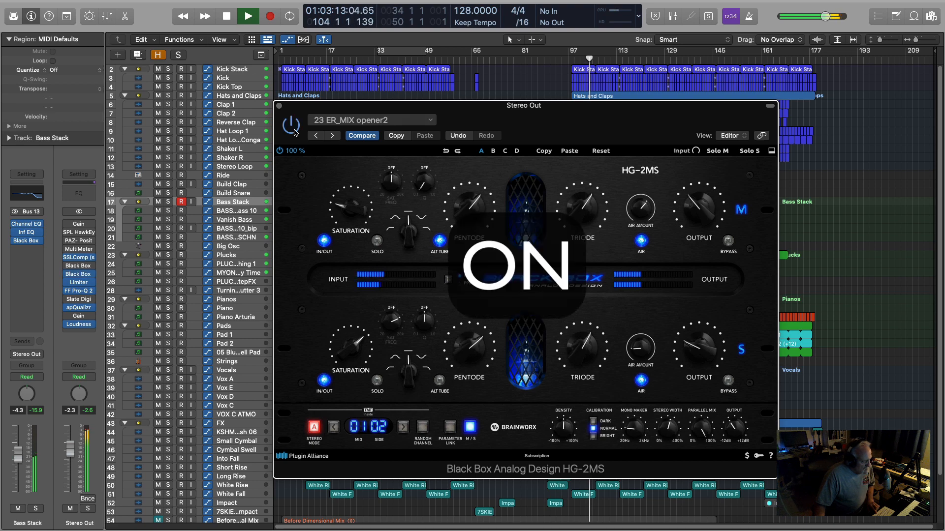
Step: Stop playback and try the Stereo Out HG-2MS overall output at -12.0 dB
{"action": "key", "text": "space"}
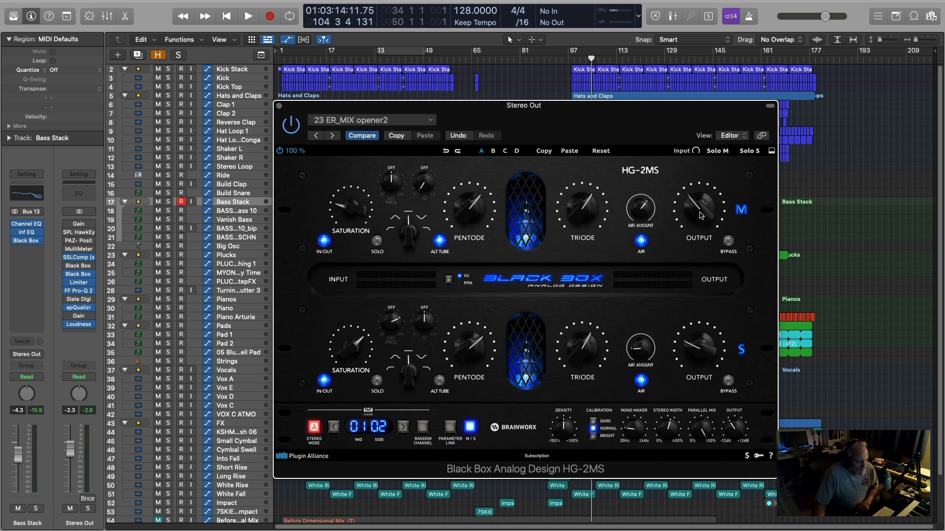
{"action": "mouse_move", "coordinate": [697, 210]}
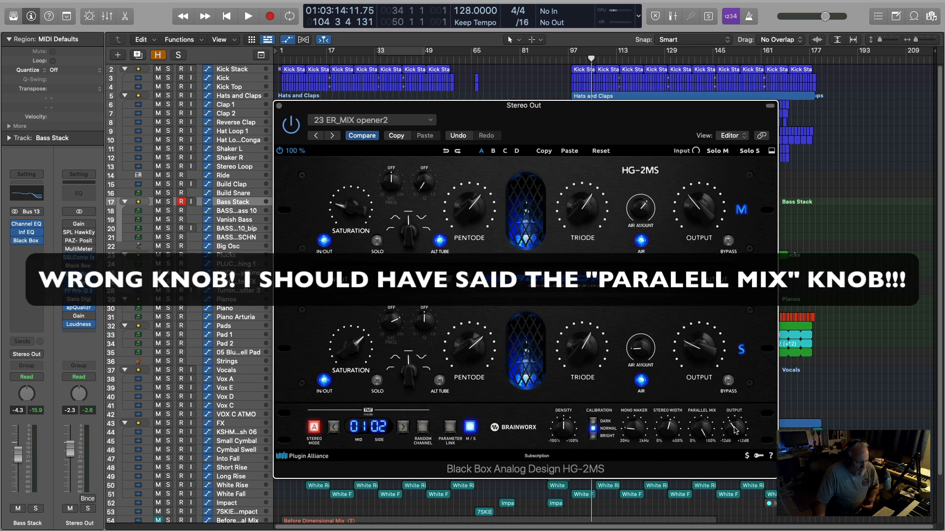
{"action": "left_click_drag", "start_coordinate": [735, 431], "coordinate": [729, 492]}
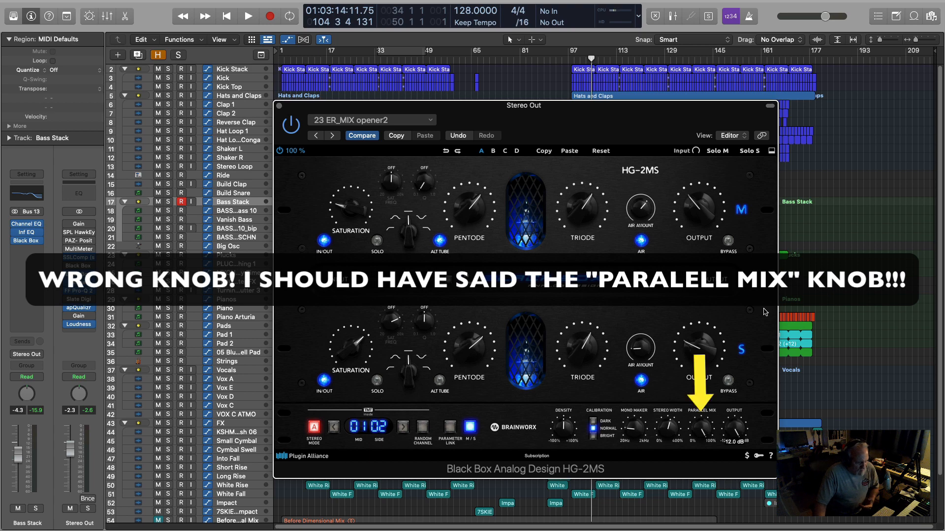
{"action": "left_click_drag", "start_coordinate": [738, 441], "coordinate": [738, 437]}
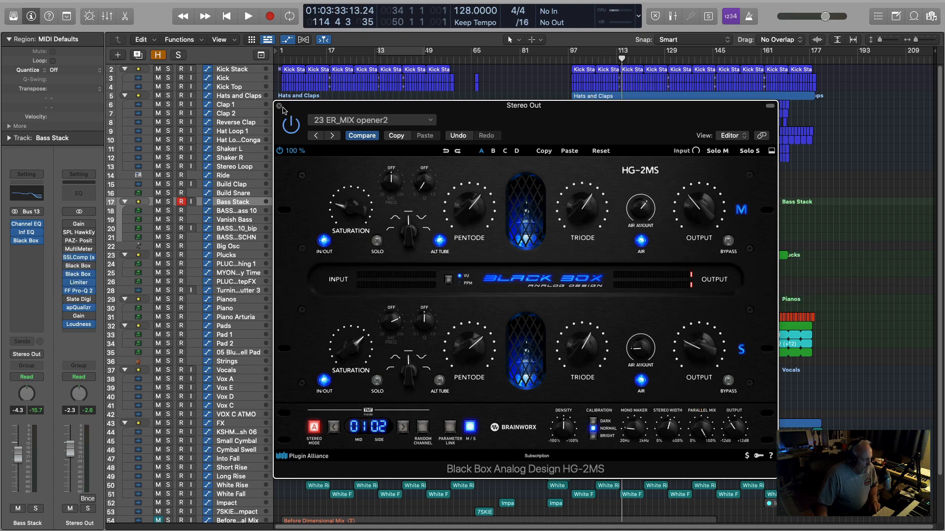
Step: Close the Stereo Out plug-in, select the Bass Stack track, and open its Black Box HG-2MS, moving its window aside
{"action": "left_click", "coordinate": [279, 106]}
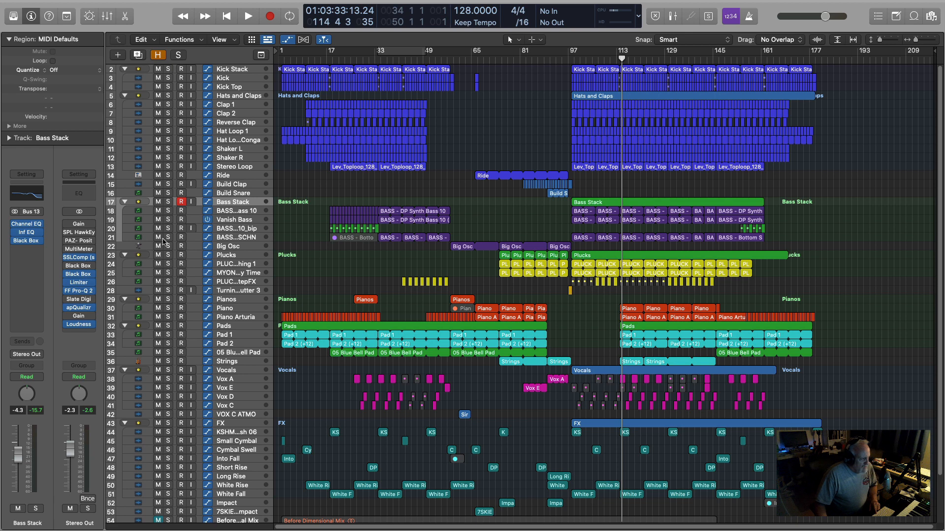
{"action": "mouse_move", "coordinate": [68, 278]}
{"action": "left_click", "coordinate": [234, 205]}
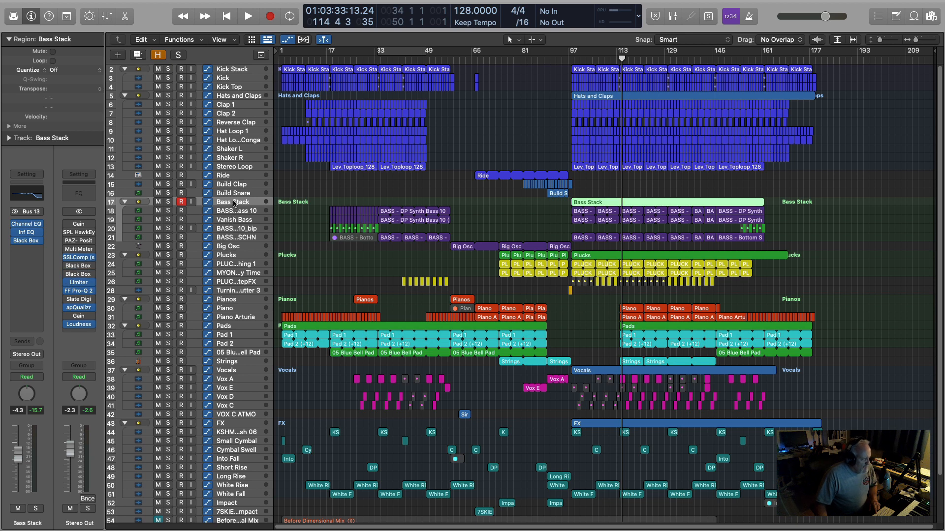
{"action": "left_click", "coordinate": [26, 241]}
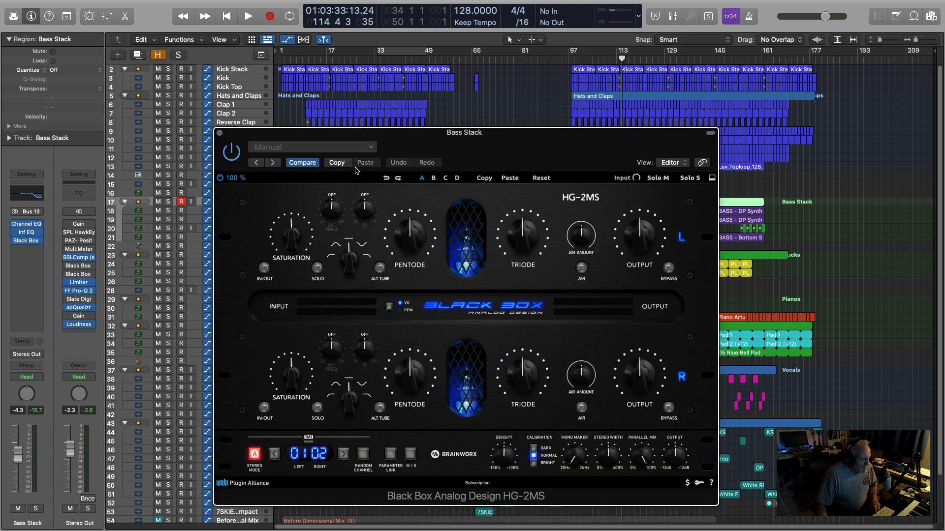
{"action": "left_click_drag", "start_coordinate": [422, 144], "coordinate": [629, 164]}
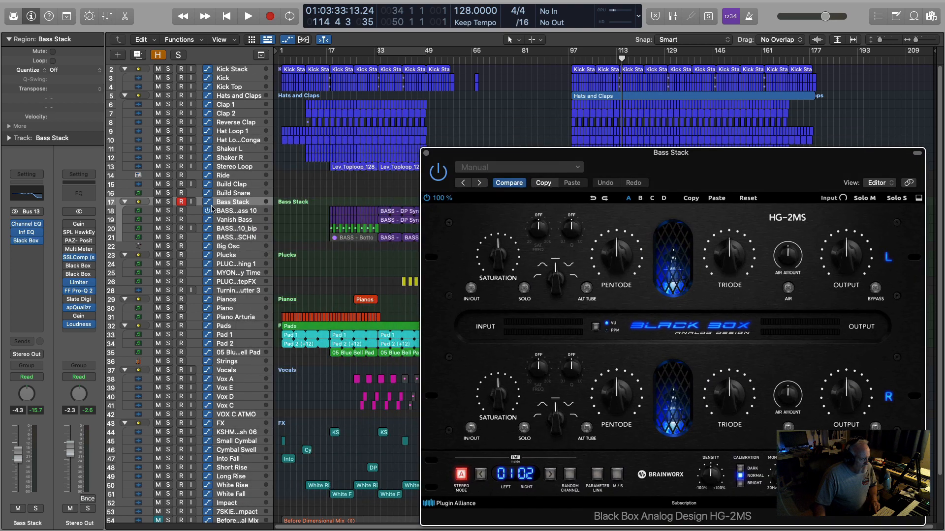
Step: Turn on the cycle range for bars 34 to 50, solo the Bass Stack, and briefly play it while repositioning the plug-in window
{"action": "left_click", "coordinate": [392, 47]}
{"action": "left_click", "coordinate": [171, 204]}
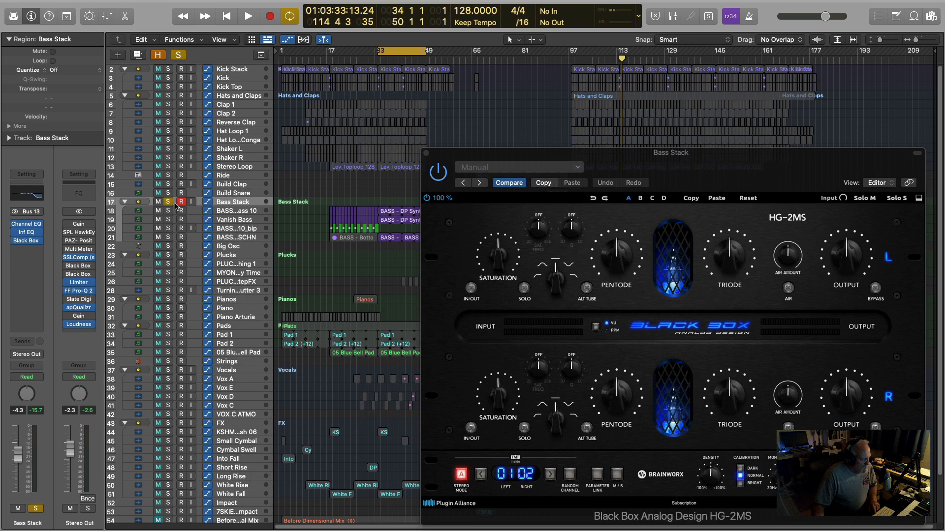
{"action": "key", "text": "space"}
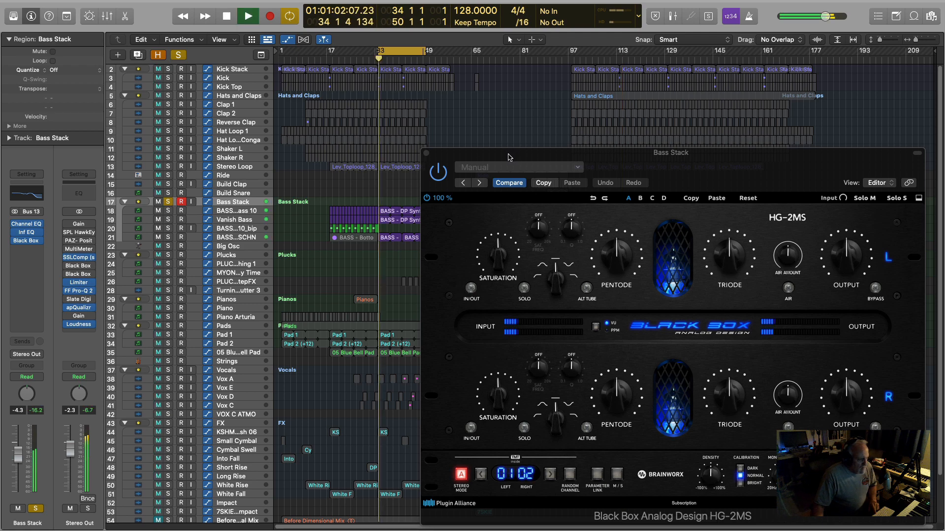
{"action": "left_click_drag", "start_coordinate": [509, 157], "coordinate": [450, 160]}
{"action": "key", "text": "space"}
{"action": "left_click_drag", "start_coordinate": [539, 161], "coordinate": [382, 130]}
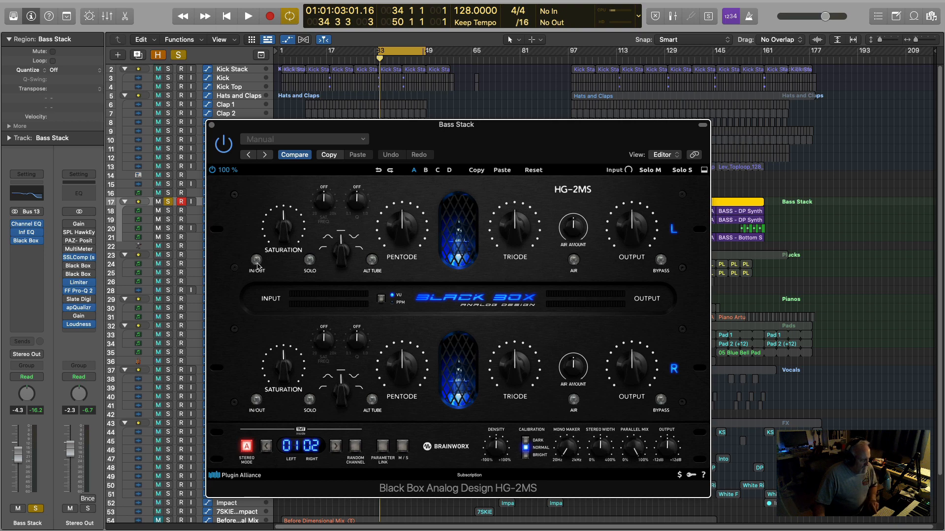
Step: Play the bass and toggle the left channel's saturation circuit in and out, leaving it in
{"action": "key", "text": "space"}
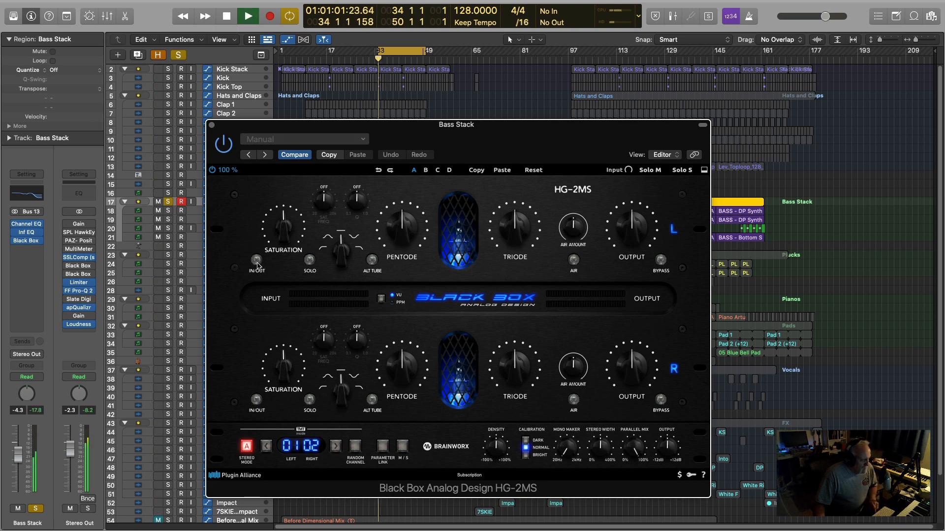
{"action": "left_click", "coordinate": [257, 262]}
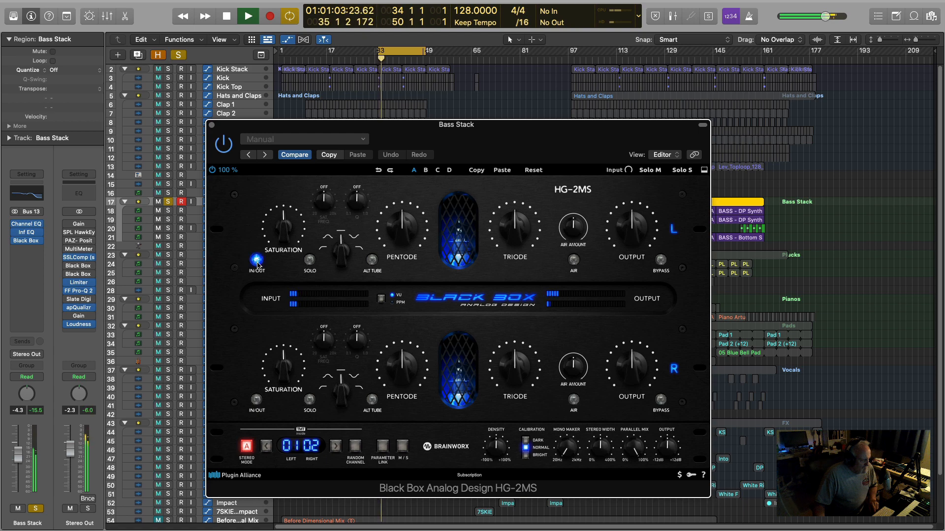
{"action": "left_click", "coordinate": [257, 262]}
{"action": "left_click", "coordinate": [256, 263]}
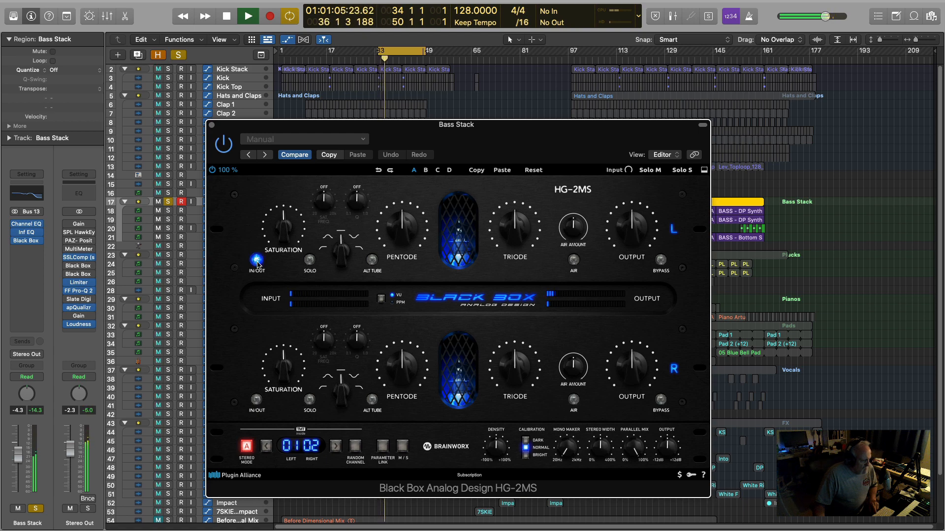
Step: Enable parameter link, switch the saturation circuit in on both channels, and stop playback
{"action": "left_click", "coordinate": [383, 446]}
{"action": "left_click", "coordinate": [257, 262]}
{"action": "left_click", "coordinate": [257, 262]}
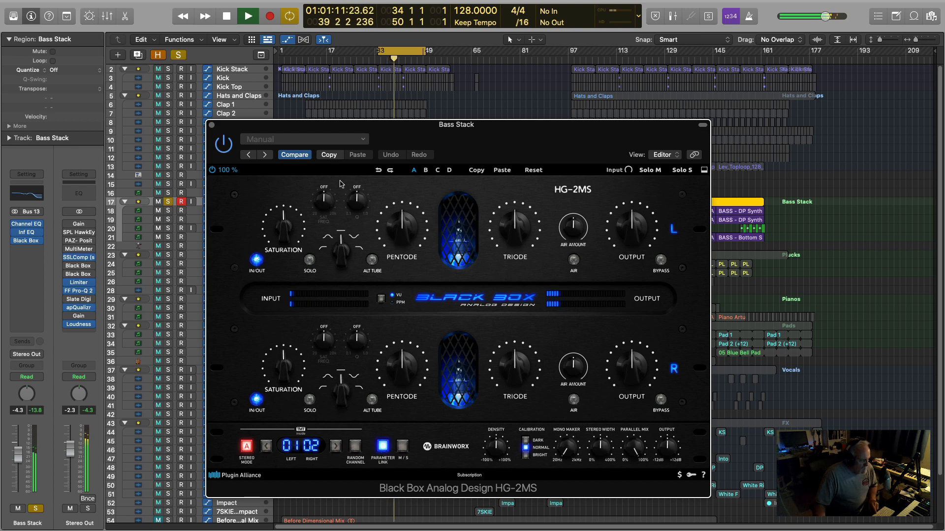
{"action": "key", "text": "space"}
Step: Raise the Mono Maker frequency on the Bass Stack's HG-2MS and audition it with a short playback
{"action": "left_click_drag", "start_coordinate": [292, 135], "coordinate": [373, 139]}
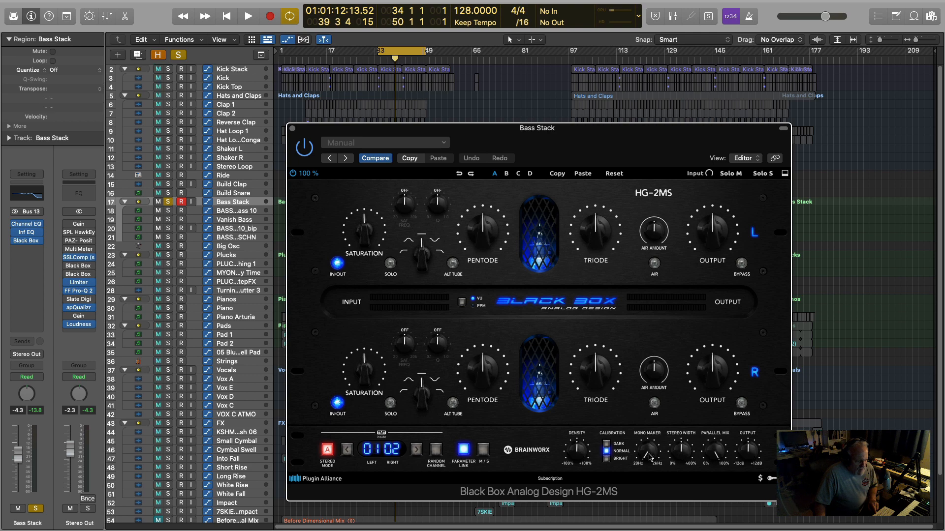
{"action": "left_click_drag", "start_coordinate": [649, 456], "coordinate": [650, 426]}
{"action": "key", "text": "space"}
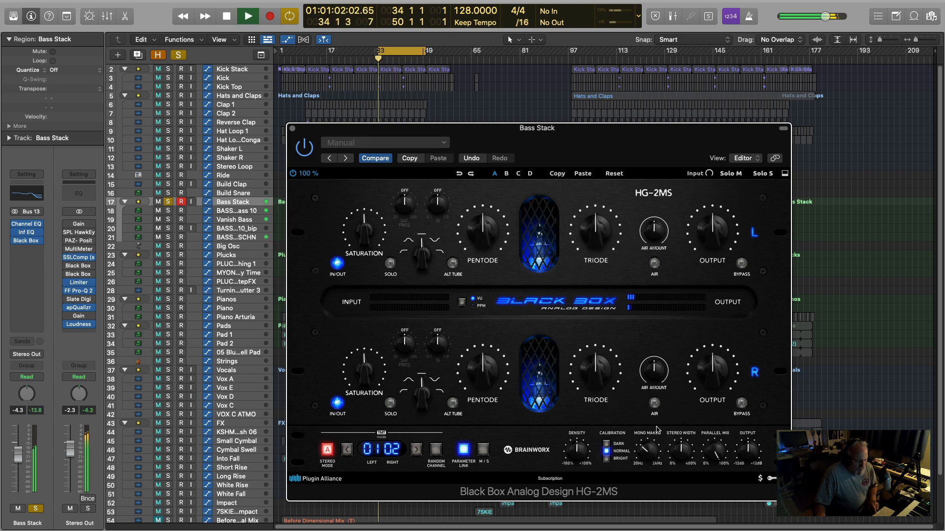
{"action": "key", "text": "space"}
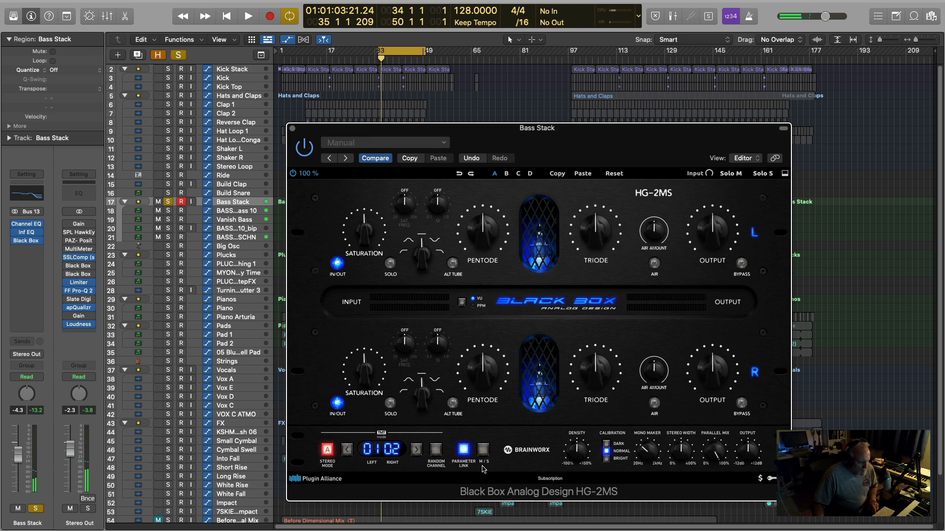
Step: Switch the Bass Stack's HG-2MS to M/S mode, turn off parameter link, and audition the bass briefly
{"action": "left_click", "coordinate": [483, 449]}
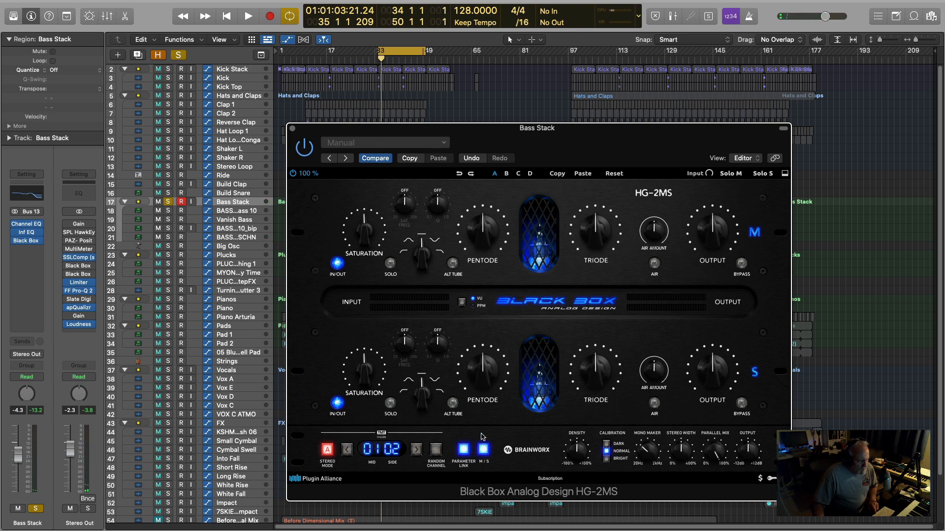
{"action": "left_click", "coordinate": [462, 449]}
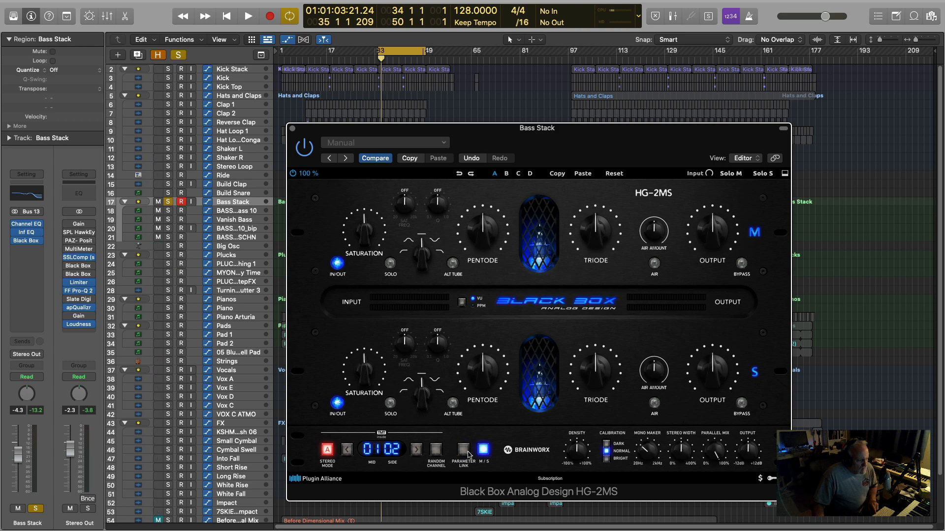
{"action": "key", "text": "space"}
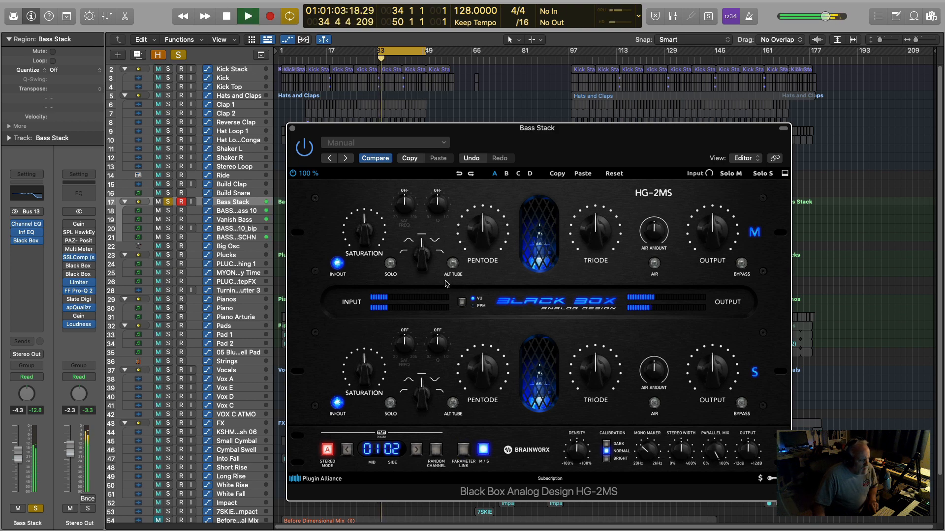
{"action": "key", "text": "space"}
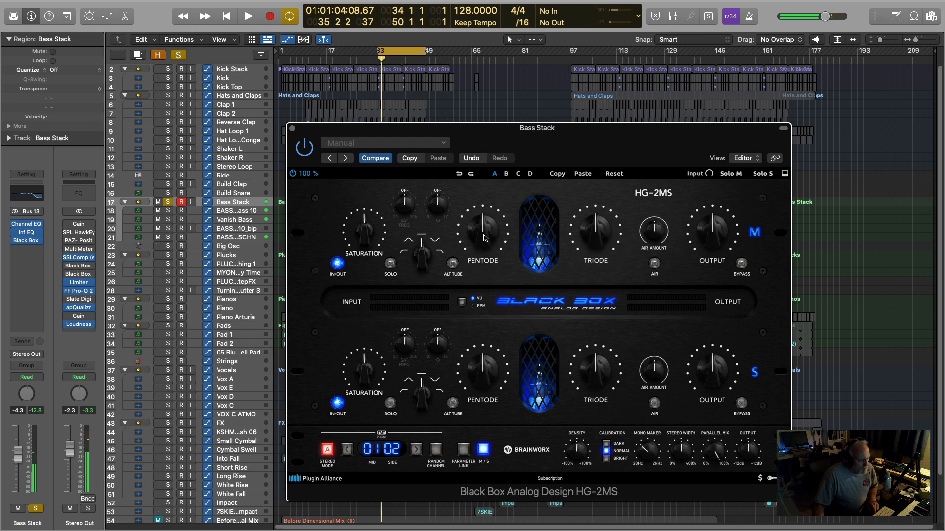
Step: During playback, raise the mid channel's Pentode to 55% and its Triode, and lower its Output to 43%
{"action": "key", "text": "space"}
{"action": "mouse_move", "coordinate": [483, 236]}
{"action": "left_click_drag", "start_coordinate": [484, 236], "coordinate": [484, 228]}
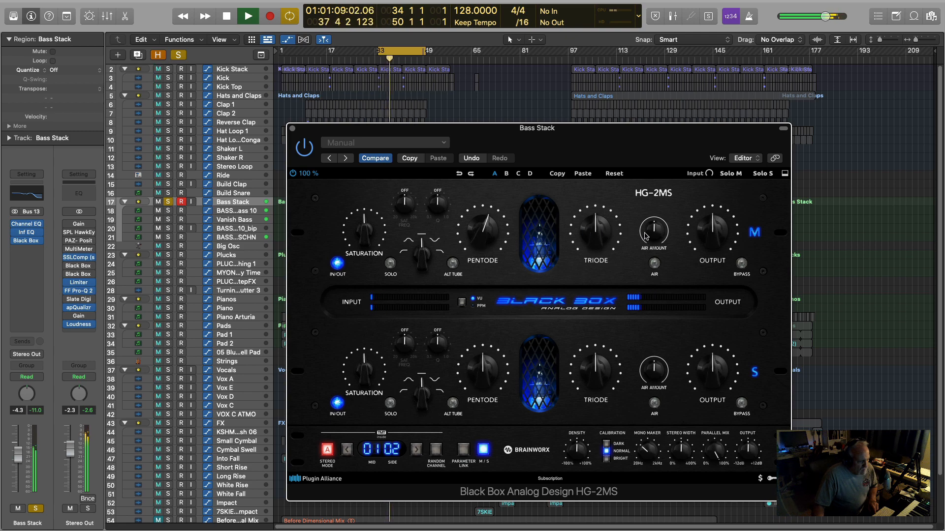
{"action": "left_click_drag", "start_coordinate": [711, 230], "coordinate": [709, 237]}
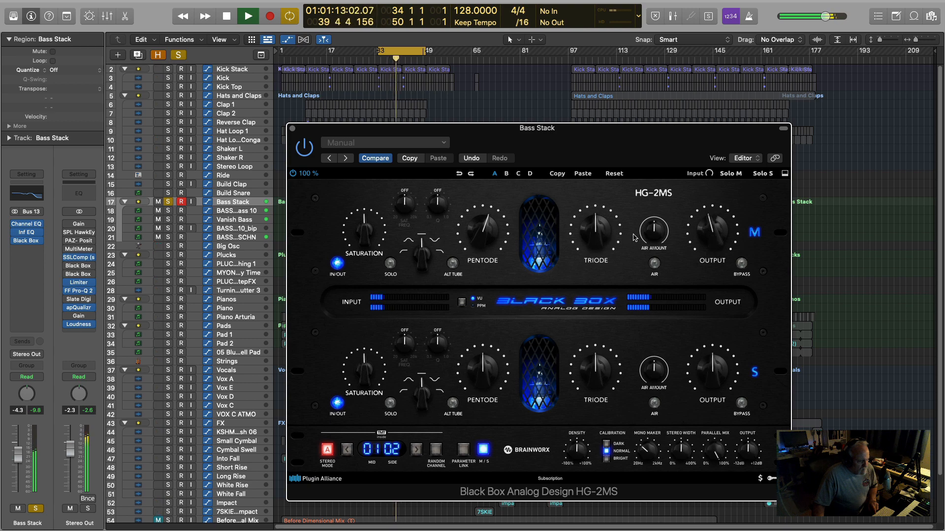
{"action": "mouse_move", "coordinate": [603, 234]}
{"action": "left_mouse_down"}
{"action": "mouse_move", "coordinate": [598, 210]}
{"action": "mouse_move", "coordinate": [594, 228]}
{"action": "left_mouse_up"}
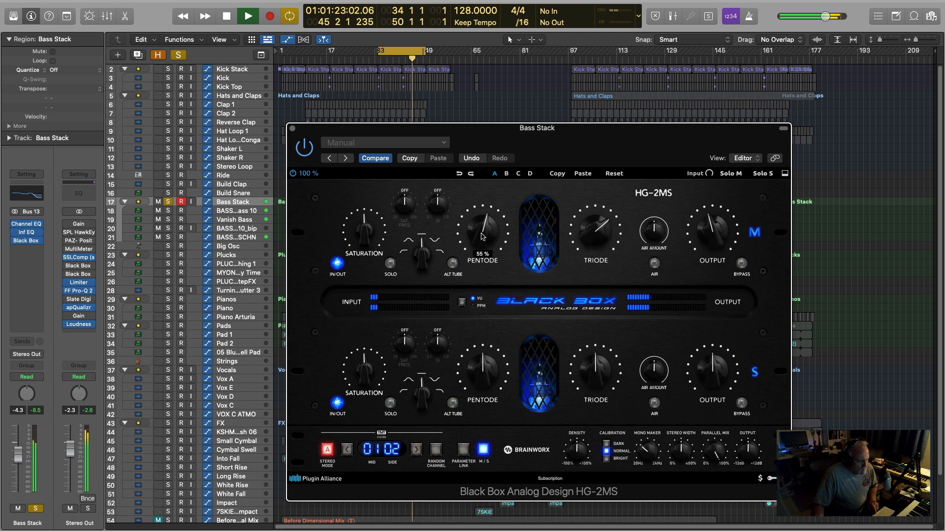
{"action": "mouse_move", "coordinate": [709, 233]}
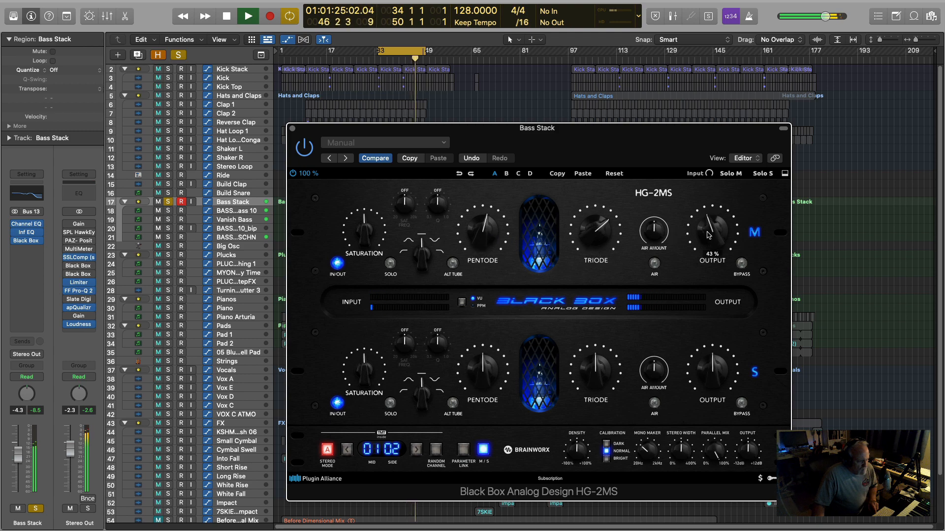
Step: Reset the Bass Stack's peak level reading and compare playback with the HG-2MS bypassed and re-enabled
{"action": "left_click", "coordinate": [36, 411]}
{"action": "key", "text": "space"}
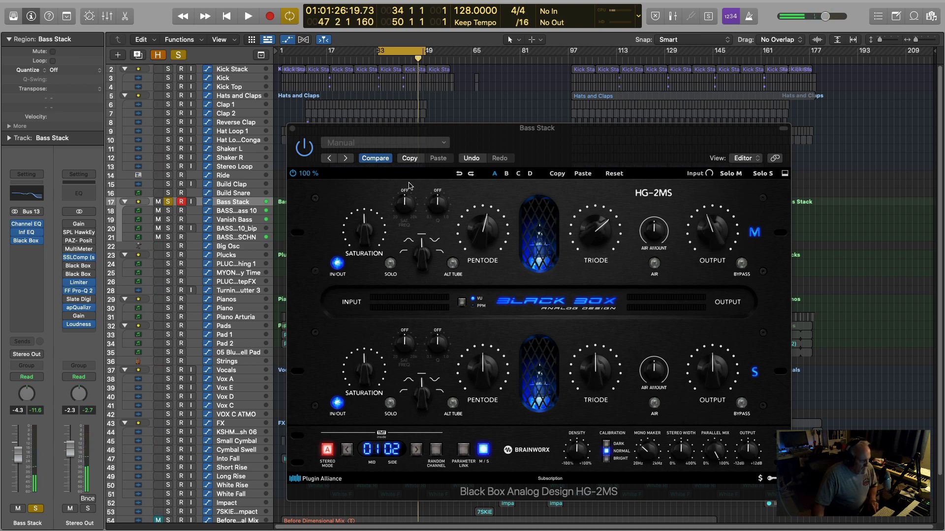
{"action": "left_click", "coordinate": [308, 157]}
{"action": "key", "text": "space"}
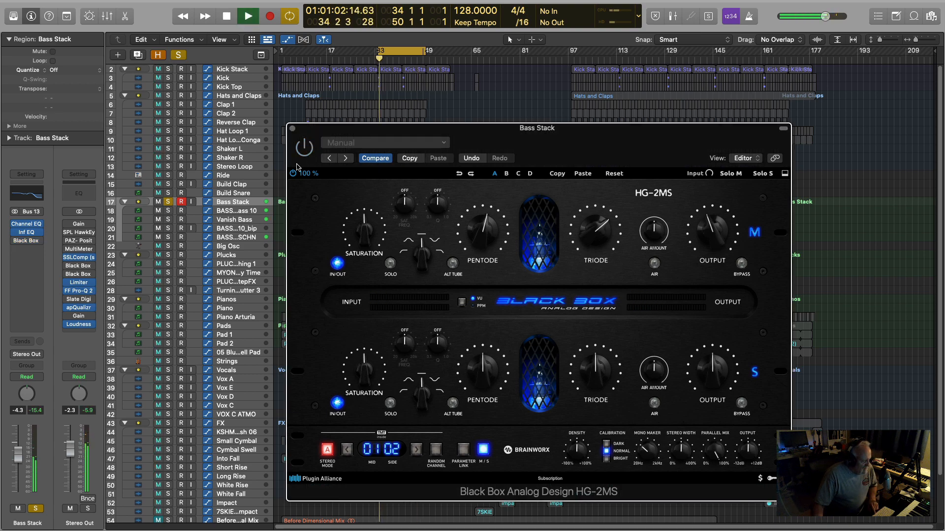
{"action": "left_click", "coordinate": [43, 427]}
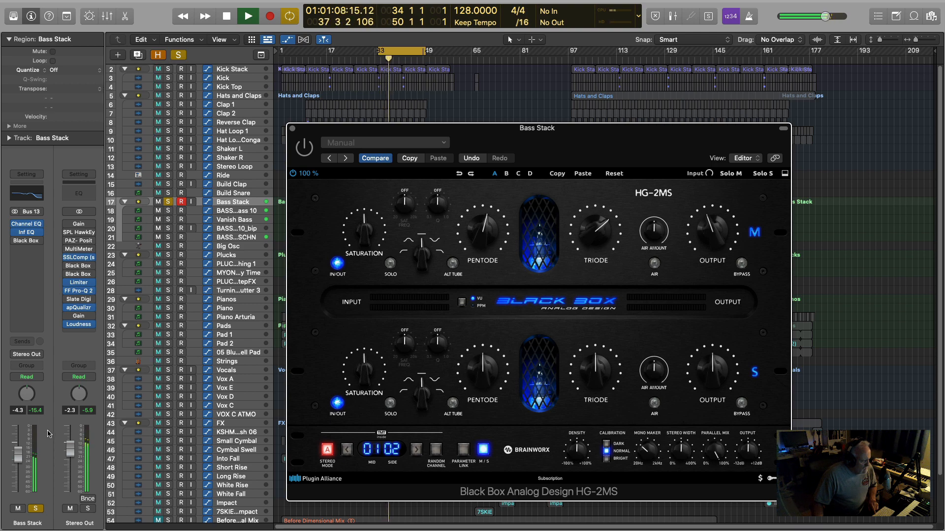
{"action": "left_click", "coordinate": [305, 153]}
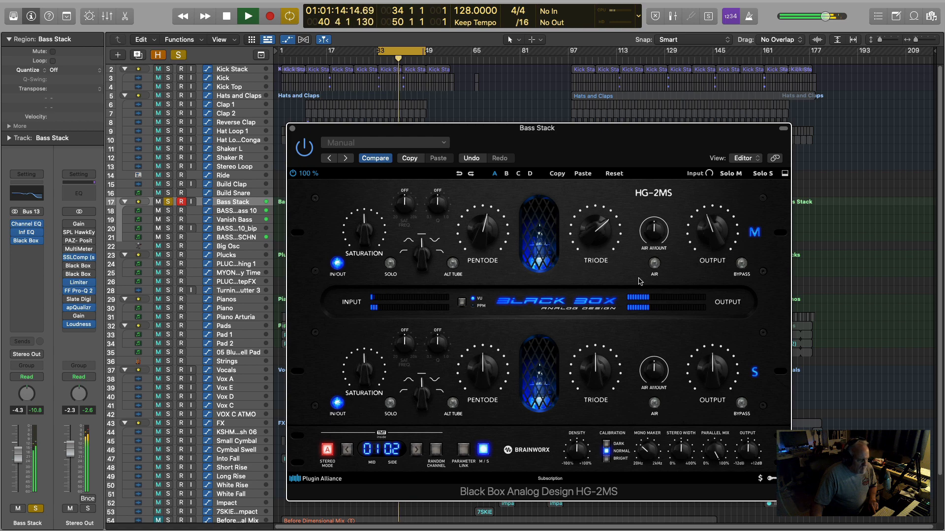
Step: Lower the mid channel's Output further and audition the soloed bass by stopping and restarting playback
{"action": "left_click_drag", "start_coordinate": [703, 235], "coordinate": [701, 246]}
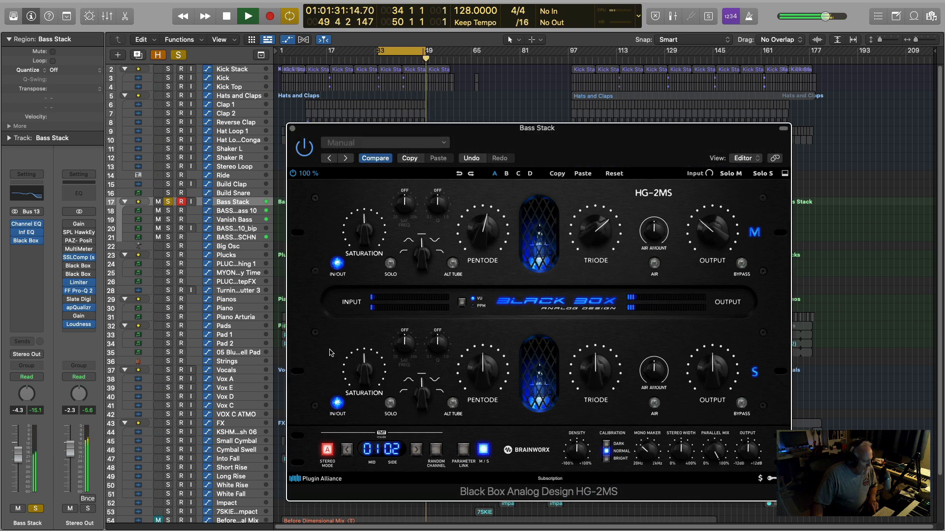
{"action": "key", "text": "space"}
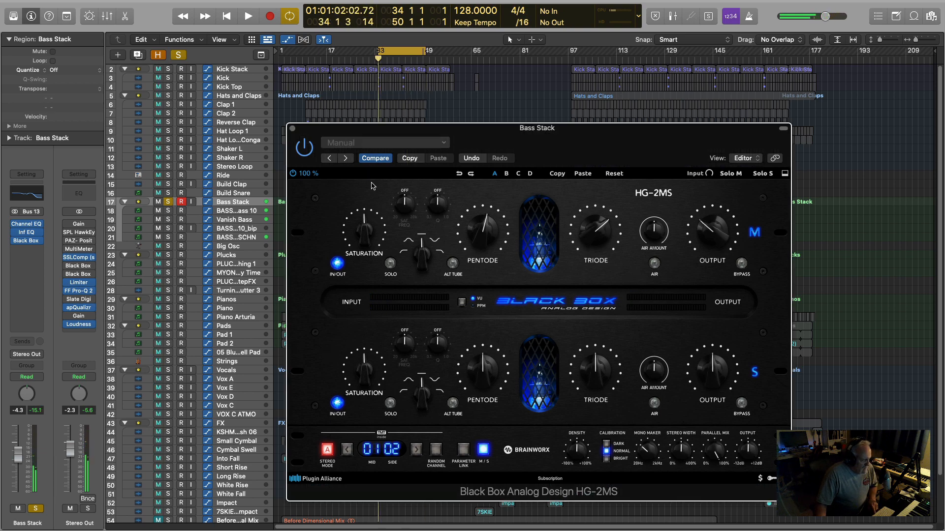
{"action": "key", "text": "space"}
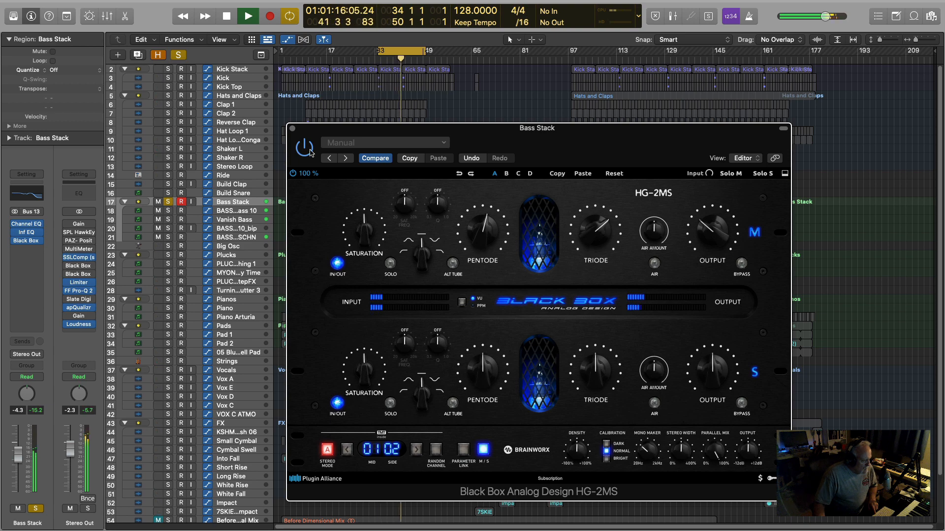
{"action": "key", "text": "space"}
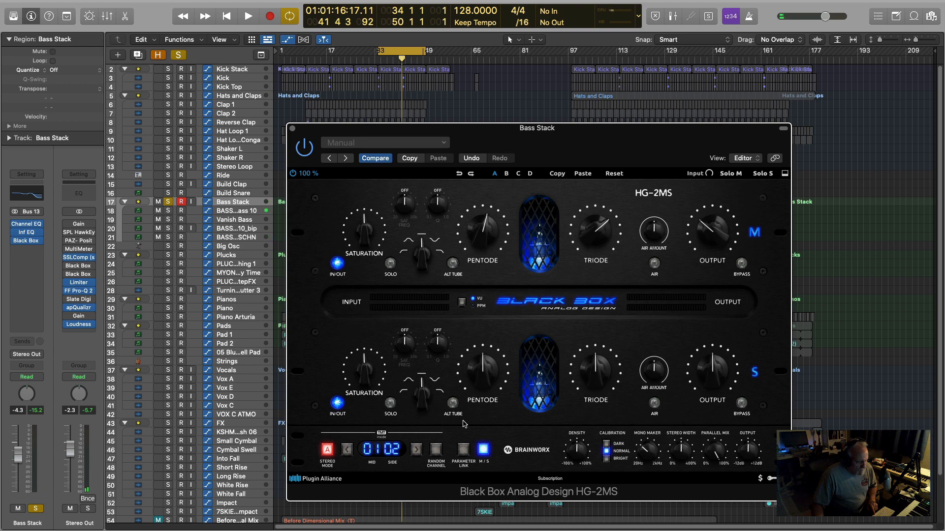
{"action": "key", "text": "space"}
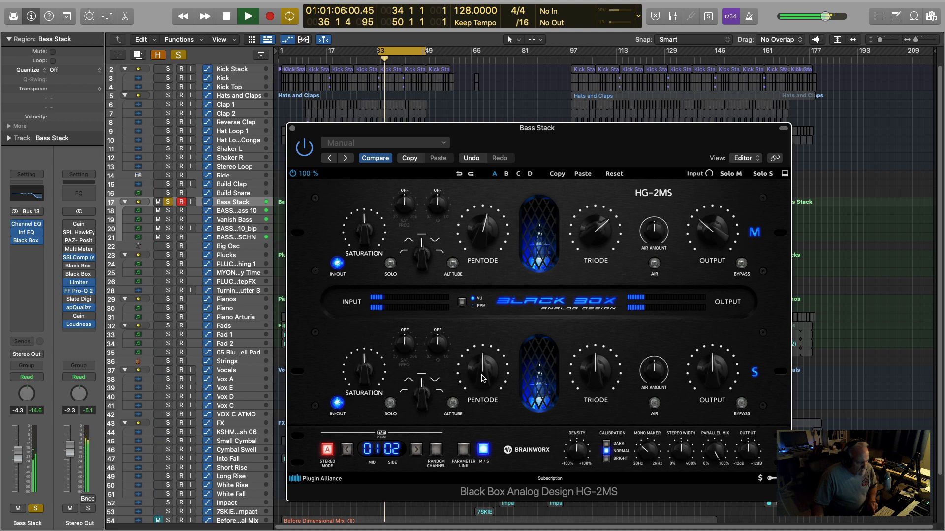
Step: During playback, raise the side channel's Pentode and Output, and slightly increase the Stereo Width on the Bass Stack's HG-2MS
{"action": "left_click_drag", "start_coordinate": [482, 379], "coordinate": [483, 368]}
{"action": "left_click_drag", "start_coordinate": [710, 379], "coordinate": [706, 363]}
{"action": "mouse_move", "coordinate": [682, 455]}
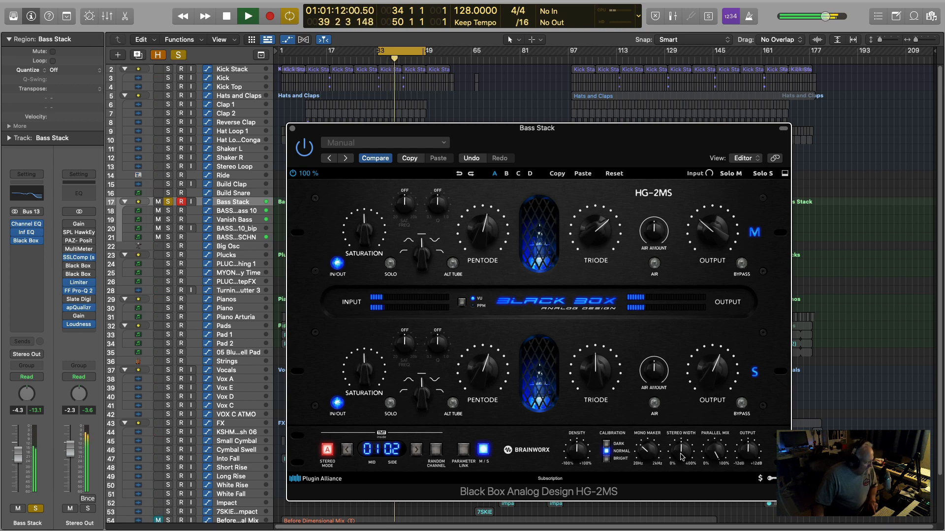
{"action": "left_click_drag", "start_coordinate": [681, 456], "coordinate": [683, 452]}
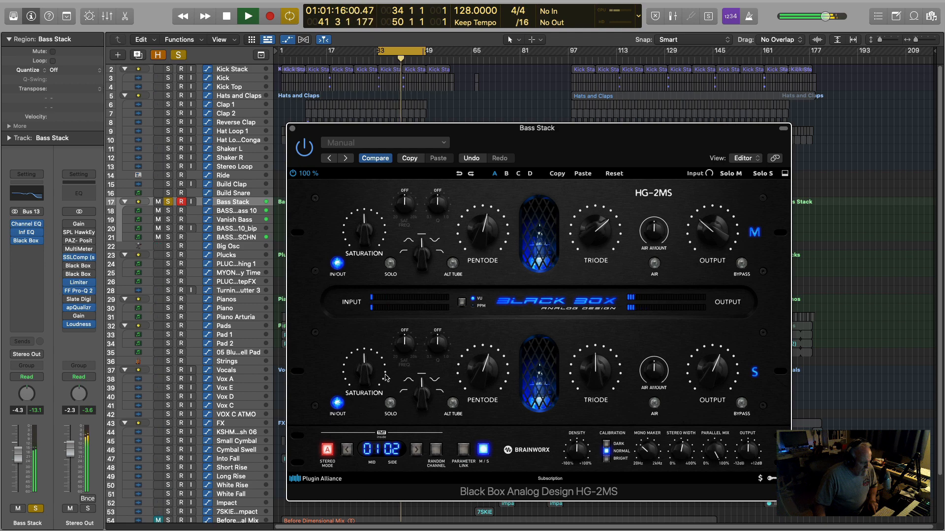
Step: Raise the side channel's Saturation and briefly solo the side channel to hear it alone
{"action": "left_click_drag", "start_coordinate": [368, 377], "coordinate": [368, 364]}
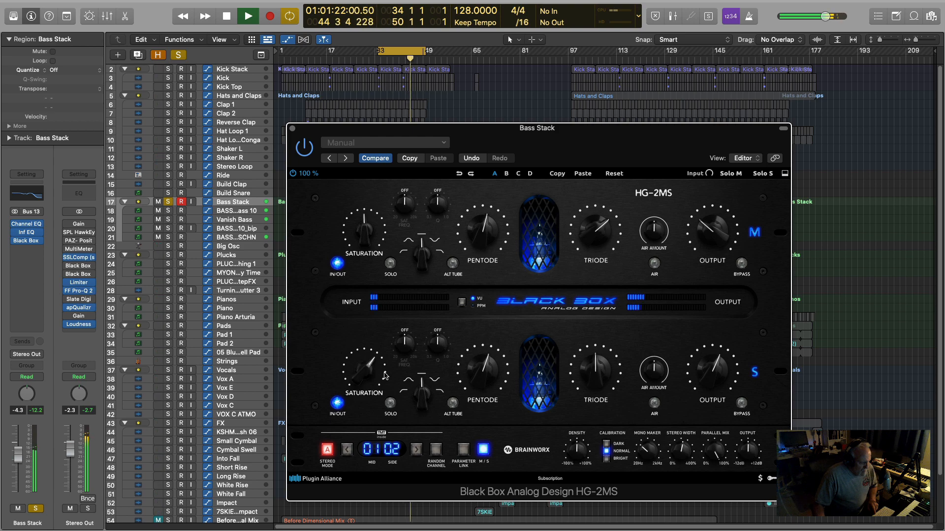
{"action": "left_click", "coordinate": [391, 404]}
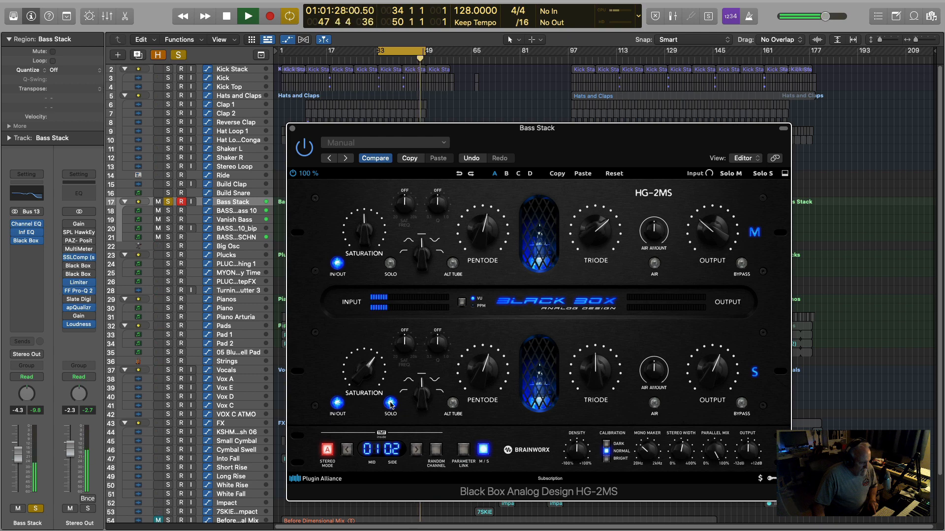
{"action": "left_click", "coordinate": [390, 403]}
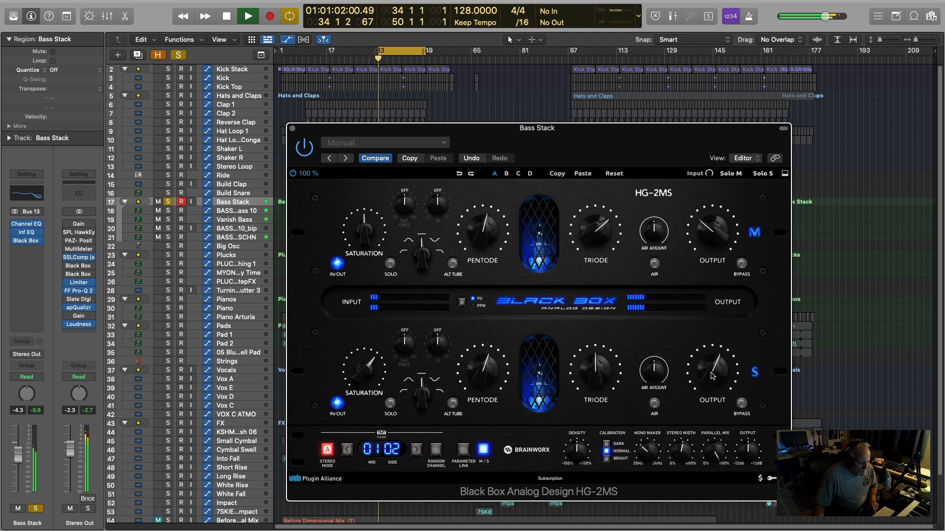
Step: Lower the side channel's Output, raise its Triode slightly, and reset the Bass Stack's peak level before stopping playback
{"action": "left_click_drag", "start_coordinate": [712, 375], "coordinate": [710, 380]}
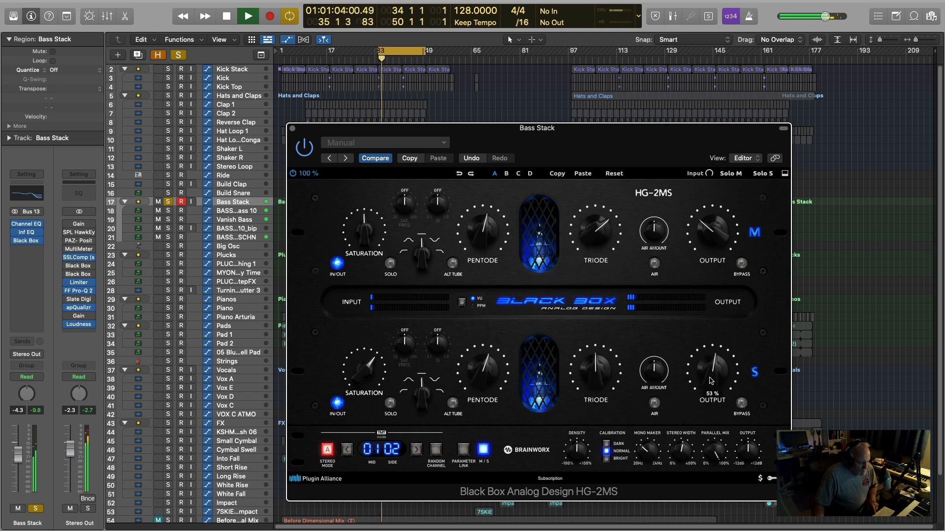
{"action": "left_click_drag", "start_coordinate": [594, 367], "coordinate": [594, 364]}
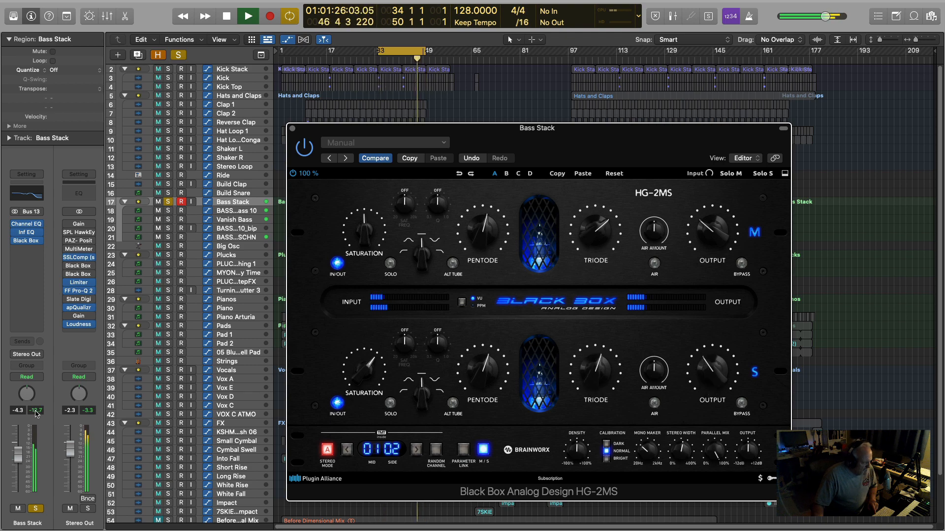
{"action": "left_click", "coordinate": [37, 415]}
{"action": "key", "text": "space"}
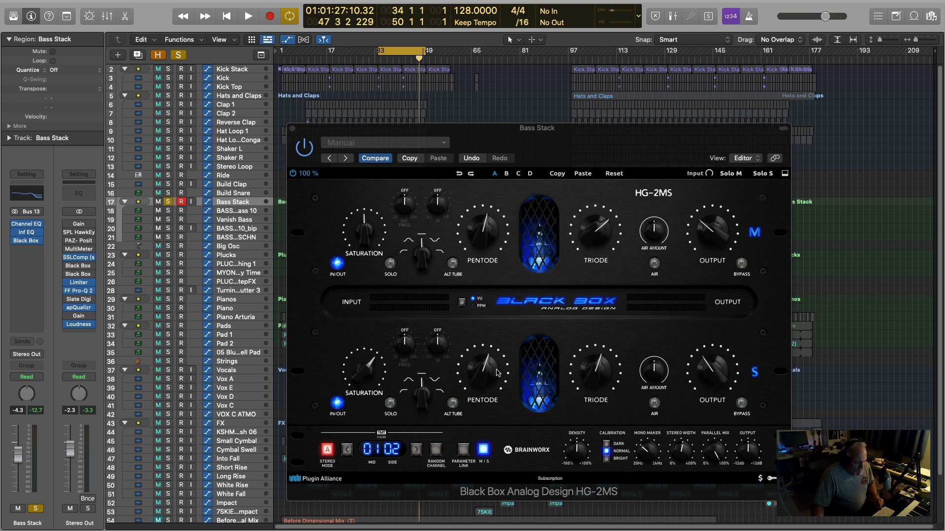
Step: Set the side channel's Pentode to 64%, audition the soloed bass, and reset the Bass Stack's peak level
{"action": "mouse_move", "coordinate": [486, 371]}
{"action": "left_mouse_down"}
{"action": "mouse_move", "coordinate": [491, 348]}
{"action": "mouse_move", "coordinate": [486, 371]}
{"action": "left_mouse_up"}
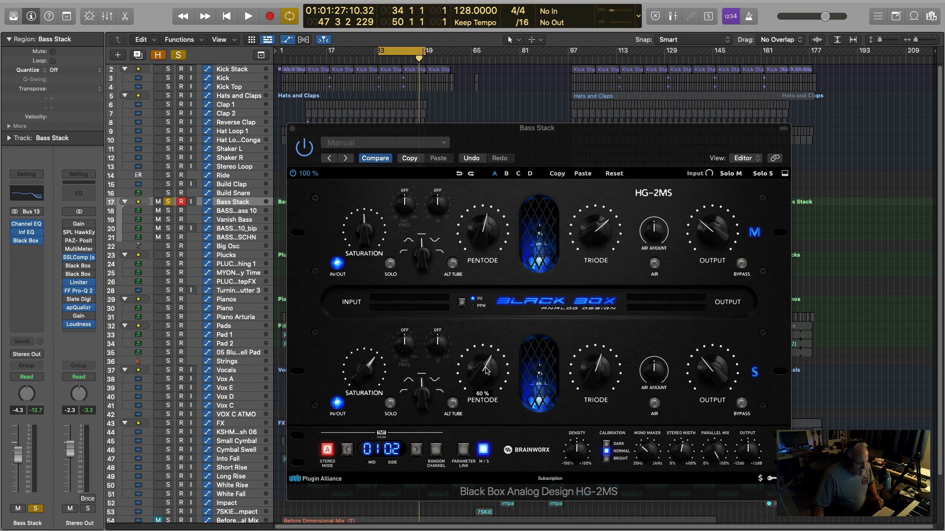
{"action": "left_click_drag", "start_coordinate": [486, 371], "coordinate": [491, 365]}
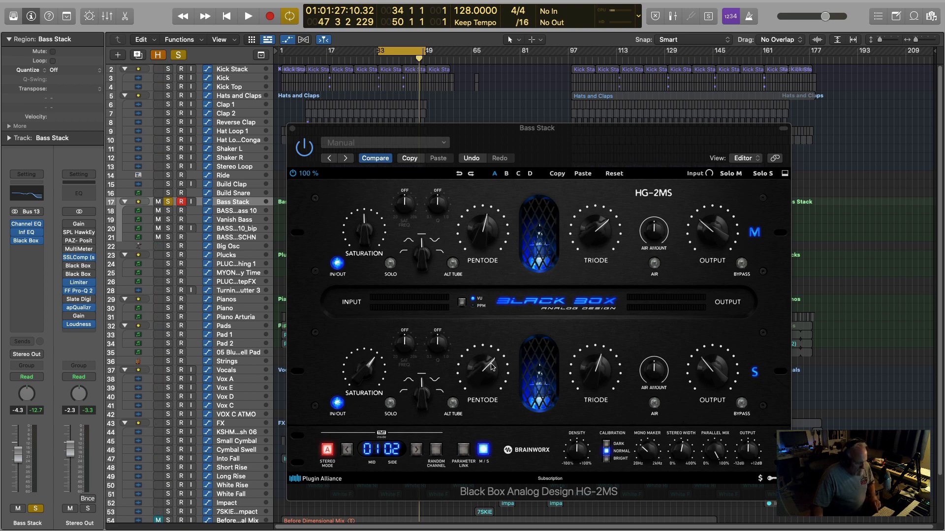
{"action": "key", "text": "space"}
{"action": "mouse_move", "coordinate": [485, 374]}
{"action": "left_mouse_down"}
{"action": "mouse_move", "coordinate": [486, 350]}
{"action": "mouse_move", "coordinate": [482, 373]}
{"action": "left_mouse_up"}
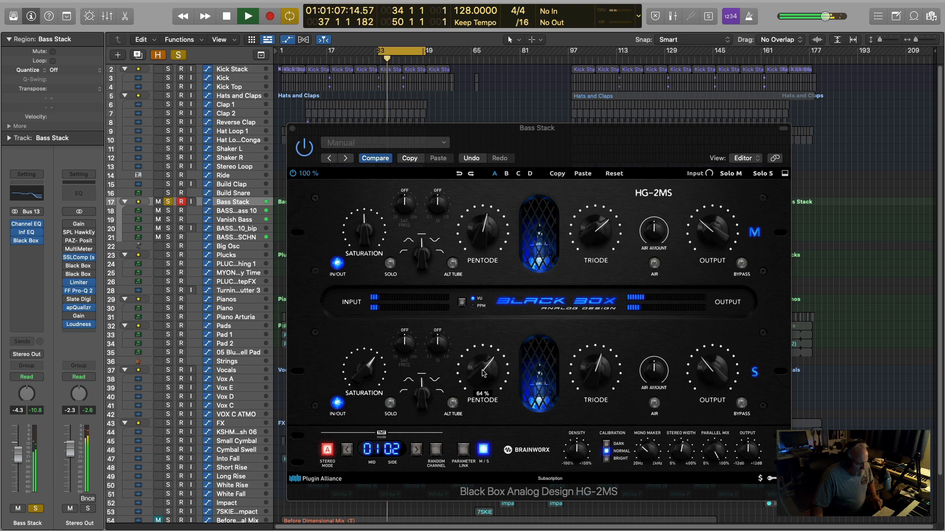
{"action": "left_click", "coordinate": [40, 412]}
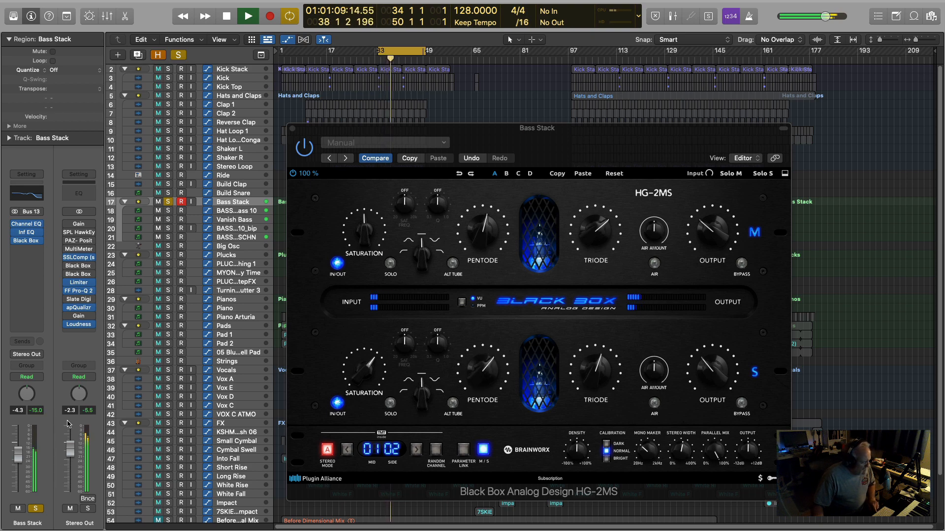
{"action": "key", "text": "space"}
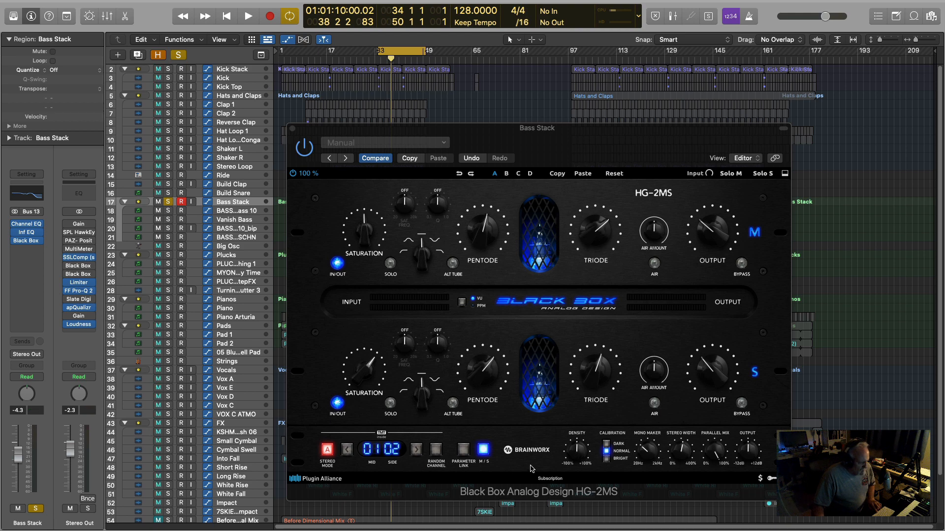
Step: Increase the HG-2MS Density during playback, reset the Bass Stack's peak level, and bypass the plug-in to compare
{"action": "key", "text": "space"}
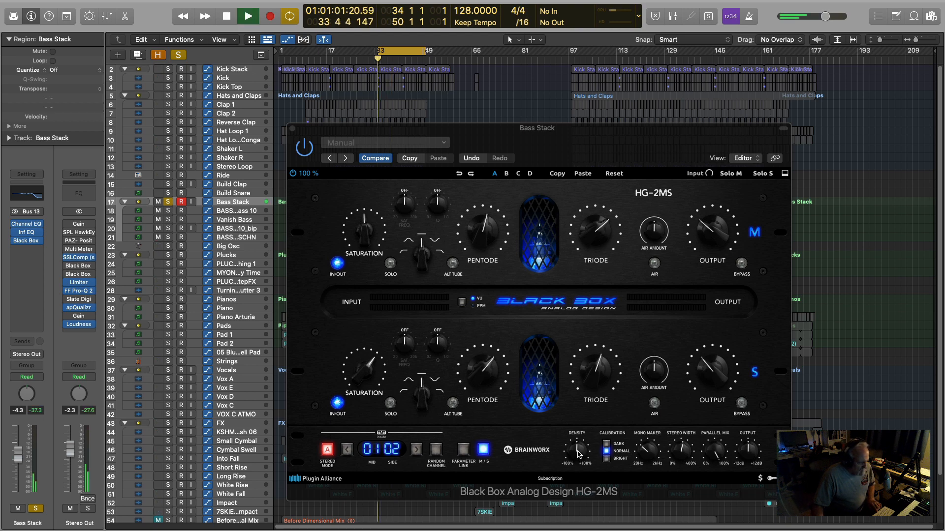
{"action": "left_click_drag", "start_coordinate": [579, 454], "coordinate": [578, 436]}
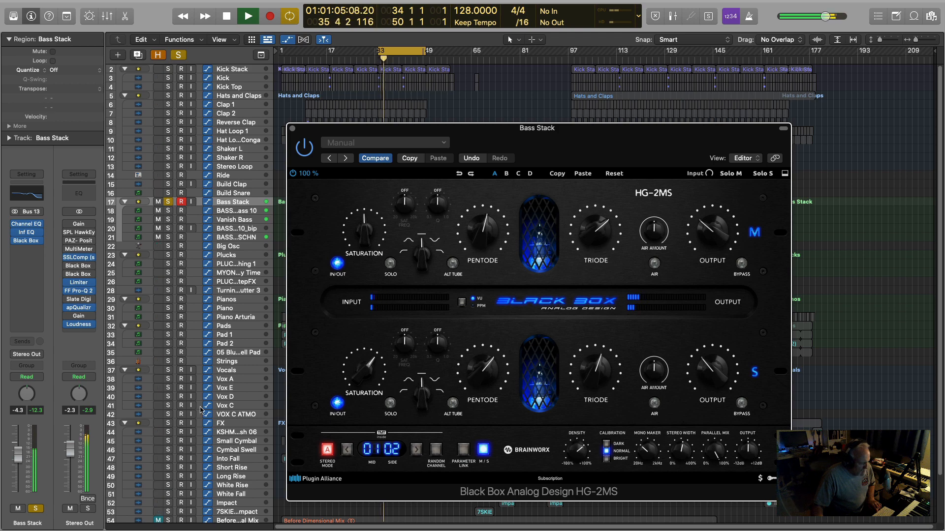
{"action": "left_click", "coordinate": [36, 410]}
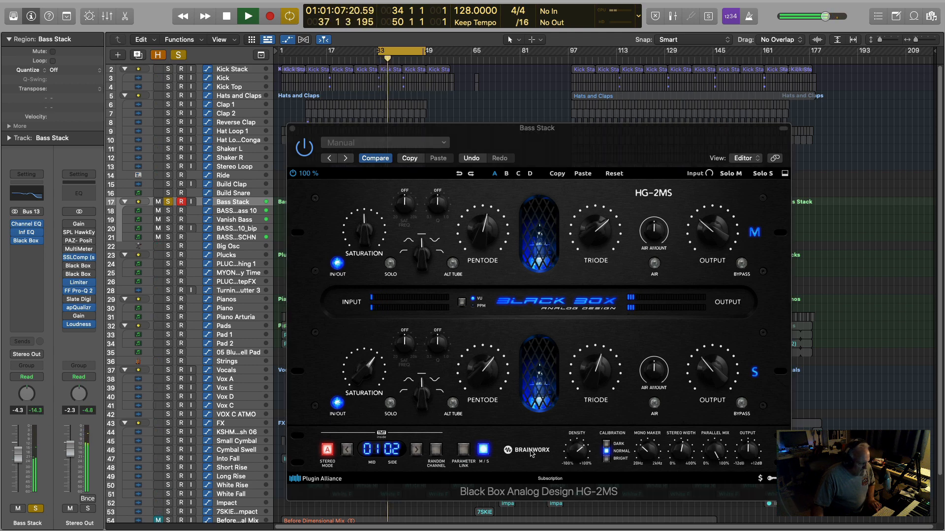
{"action": "left_click", "coordinate": [305, 150]}
{"action": "key", "text": "space"}
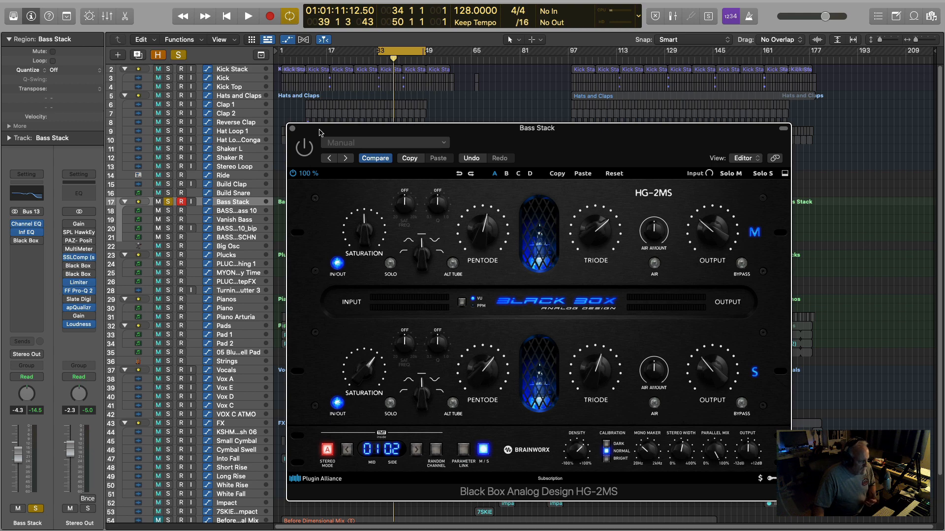
Step: Move the plug-in window aside, unsolo the Bass Stack, and compare the full mix with its HG-2MS bypassed and enabled
{"action": "left_click_drag", "start_coordinate": [320, 129], "coordinate": [453, 146]}
{"action": "key", "text": "s"}
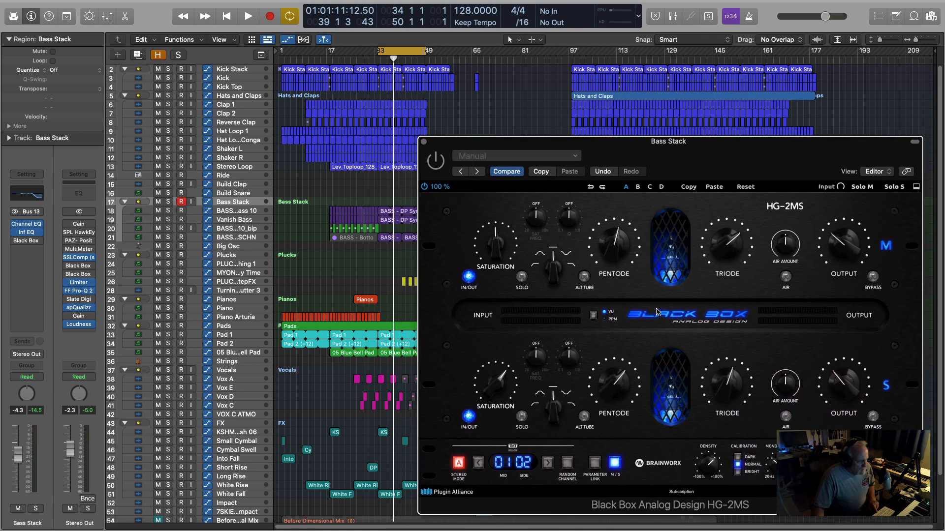
{"action": "key", "text": "space"}
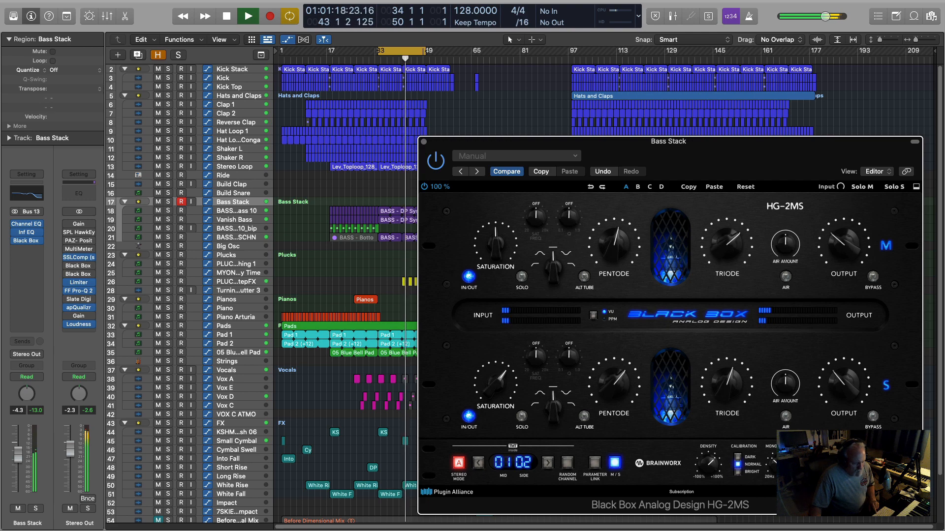
{"action": "left_click", "coordinate": [435, 163]}
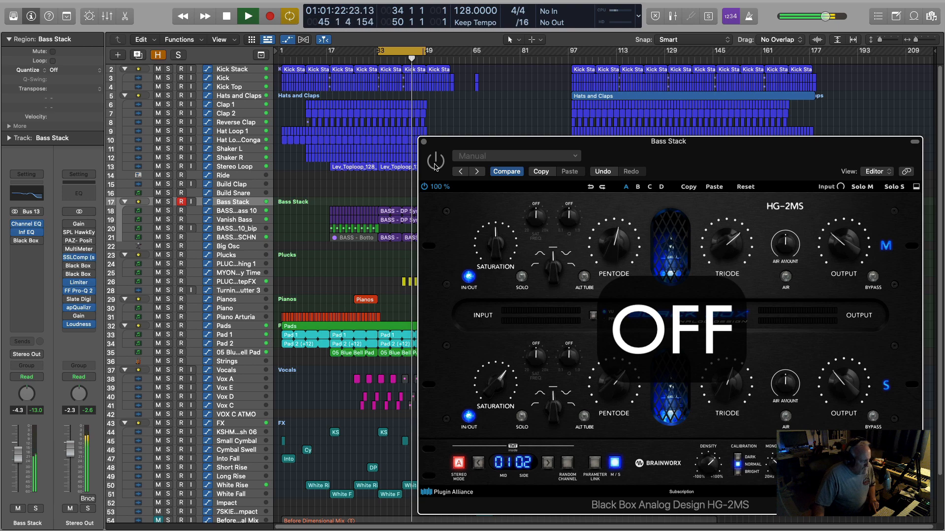
{"action": "left_click", "coordinate": [435, 163]}
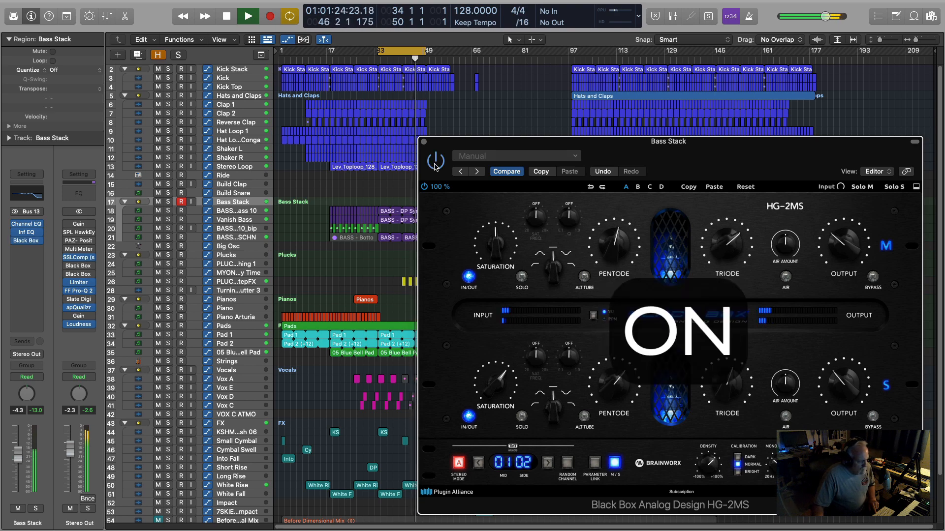
{"action": "key", "text": "space"}
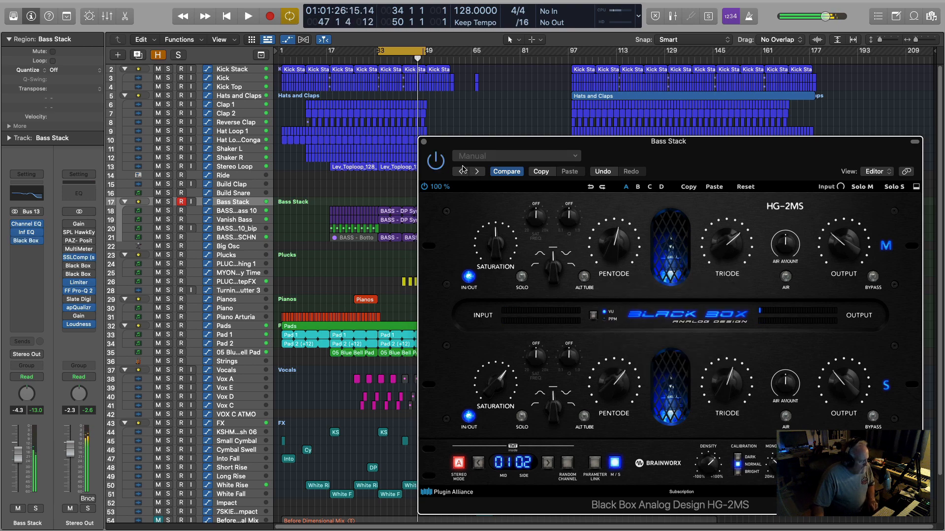
Step: Close the Bass Stack's plug-in window, solo the Hats and Claps stack, and select it while playing
{"action": "left_click", "coordinate": [424, 141]}
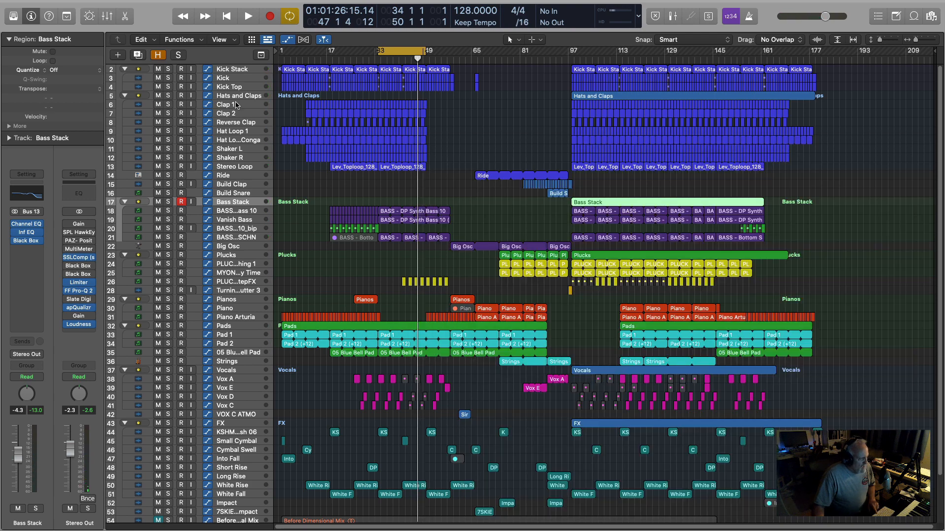
{"action": "left_click", "coordinate": [169, 96]}
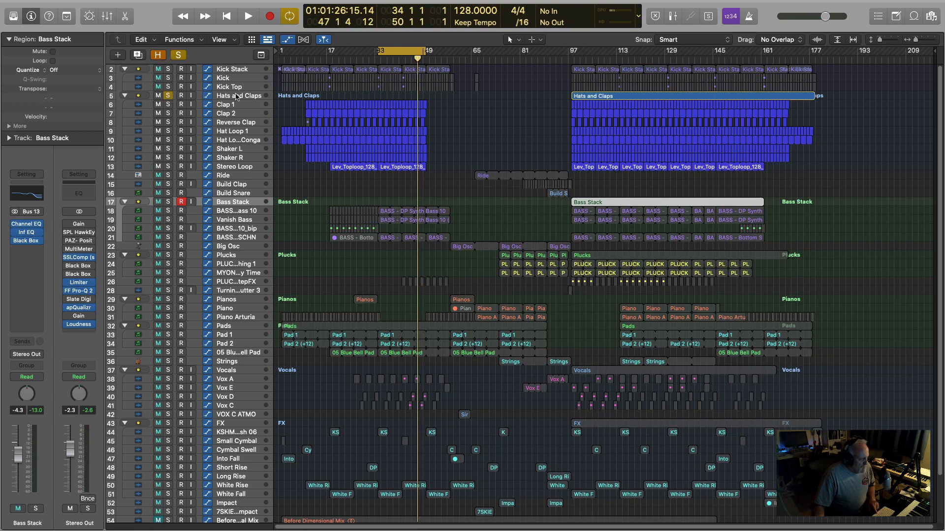
{"action": "key", "text": "space"}
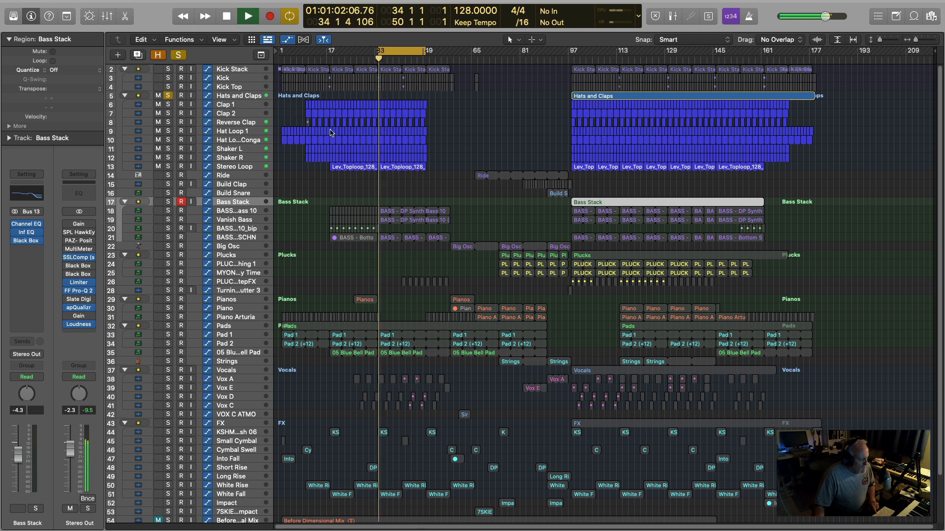
{"action": "left_click", "coordinate": [229, 98]}
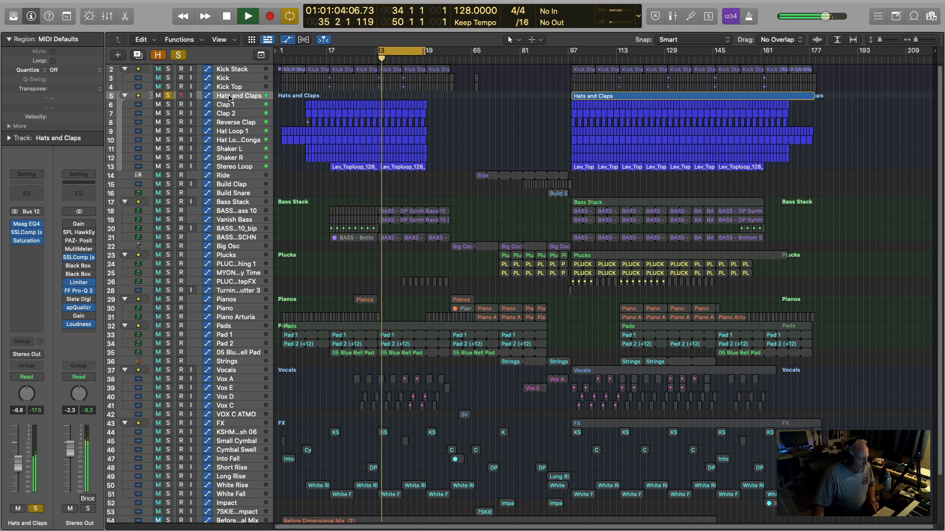
Step: Bypass the Softube Saturation Knob on Hats and Claps and close its window
{"action": "left_click", "coordinate": [28, 242]}
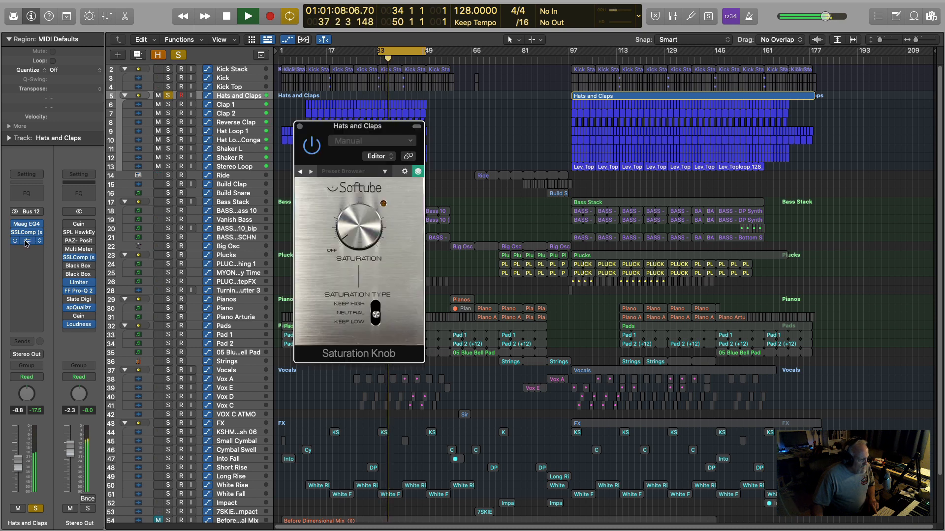
{"action": "left_click", "coordinate": [291, 157]}
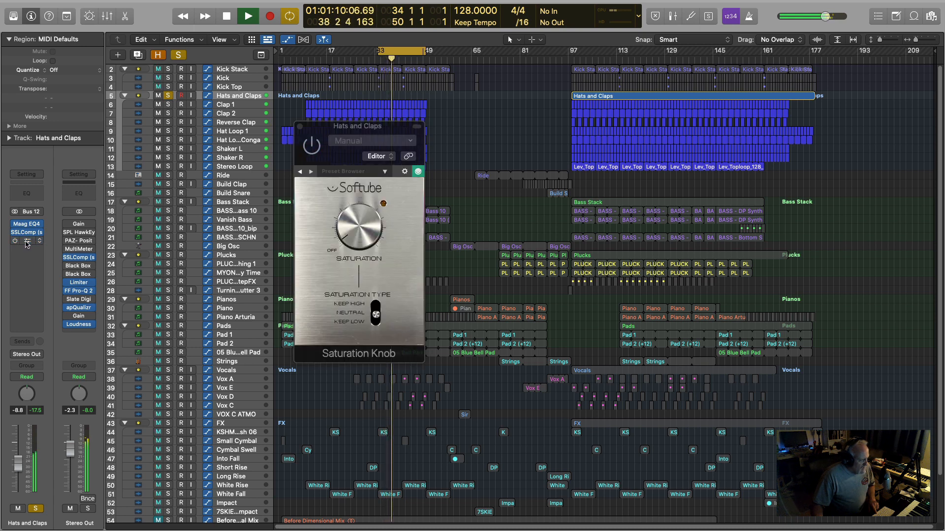
{"action": "left_click", "coordinate": [300, 126]}
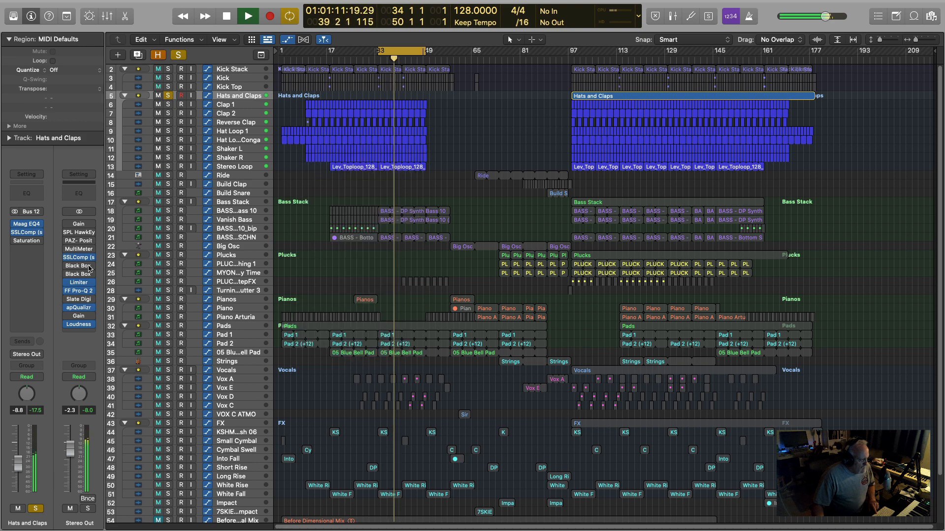
Step: Insert a stereo Black Box Analog Design HG-2MS after the Saturation Knob on Hats and Claps, and stop playback
{"action": "left_click", "coordinate": [40, 250]}
{"action": "mouse_move", "coordinate": [118, 270]}
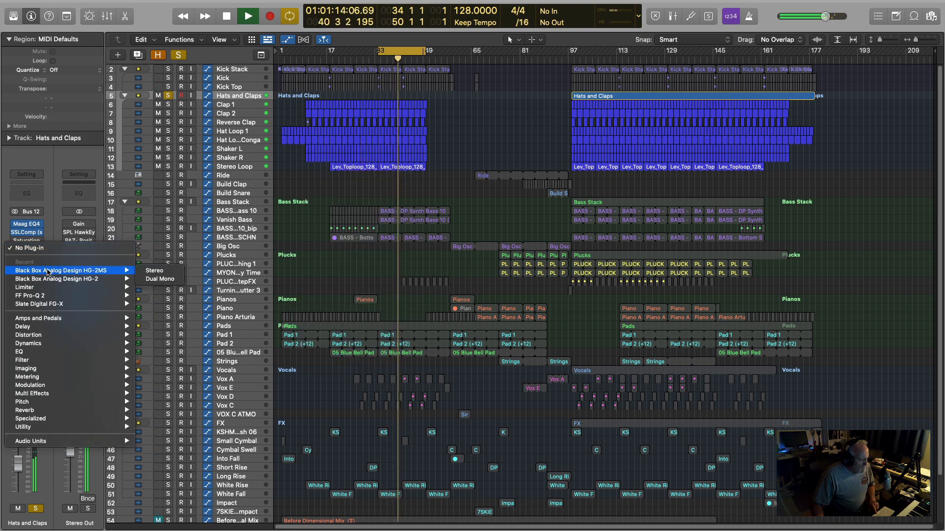
{"action": "left_click", "coordinate": [154, 271]}
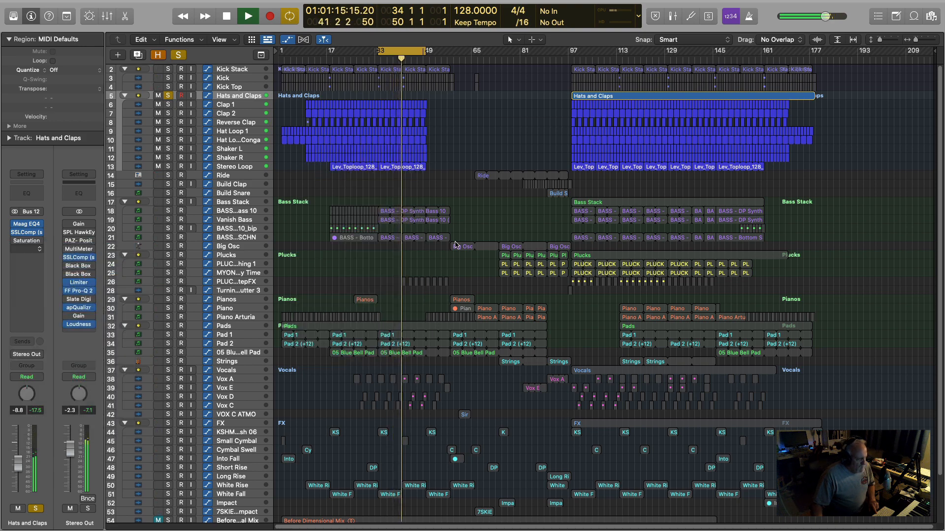
{"action": "key", "text": "space"}
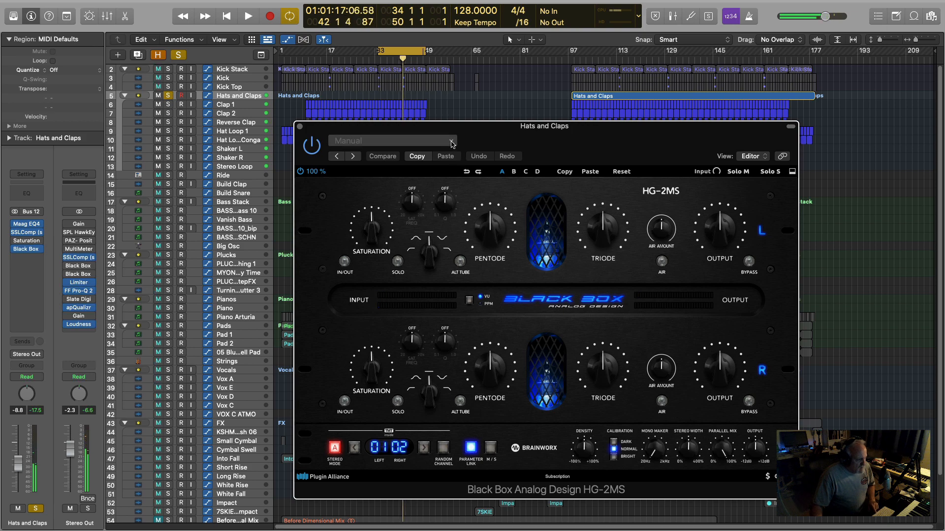
Step: Switch the Hats and Claps HG-2MS to M/S mode and turn off parameter link
{"action": "left_click", "coordinate": [452, 141]}
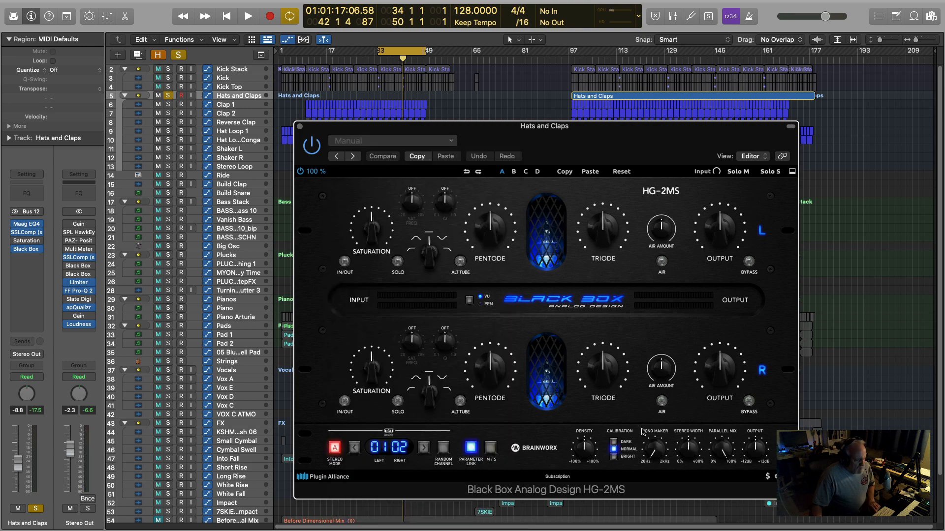
{"action": "left_click", "coordinate": [499, 155]}
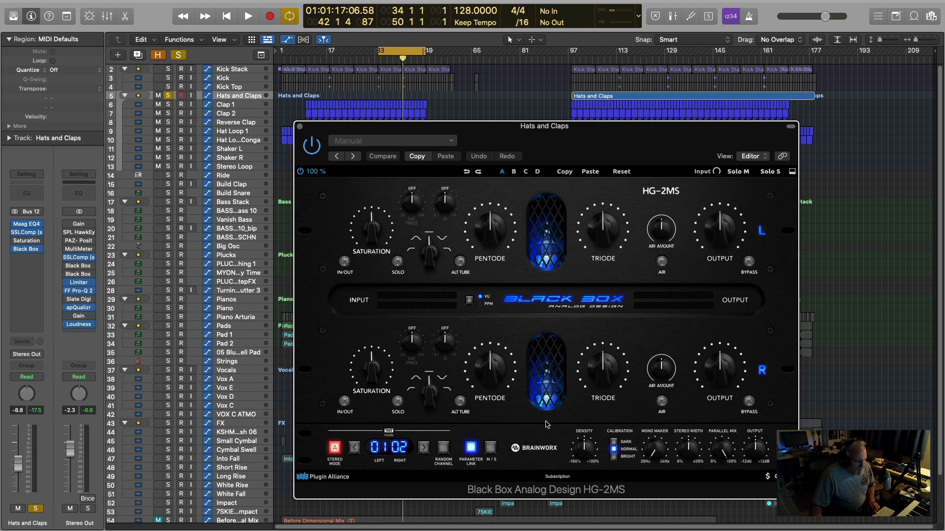
{"action": "left_click", "coordinate": [490, 450]}
{"action": "left_click", "coordinate": [471, 451]}
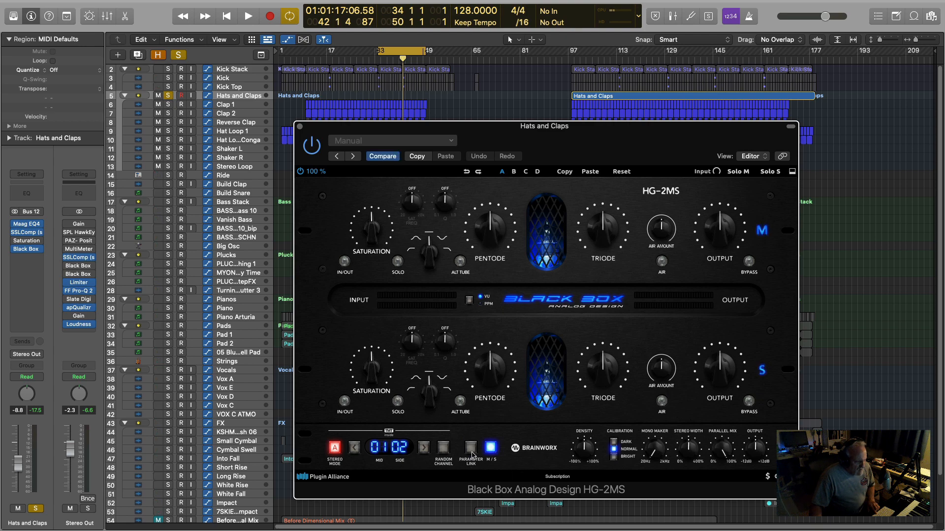
Step: Engage saturation on both channels and, during playback, raise the mid Pentode and Triode and enable mid Air at 71%
{"action": "left_click", "coordinate": [344, 400]}
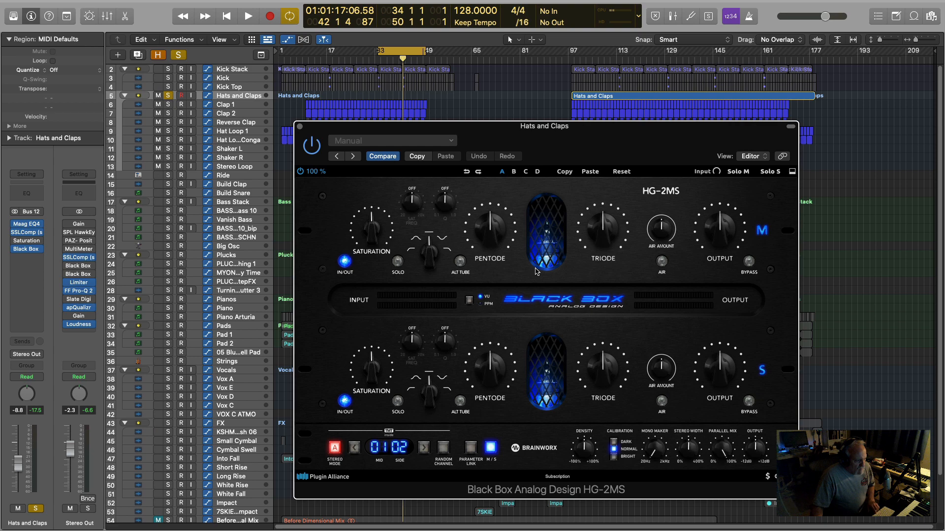
{"action": "key", "text": "space"}
{"action": "left_click_drag", "start_coordinate": [491, 240], "coordinate": [494, 231]}
{"action": "left_click", "coordinate": [661, 261]}
{"action": "left_click_drag", "start_coordinate": [661, 231], "coordinate": [659, 216]}
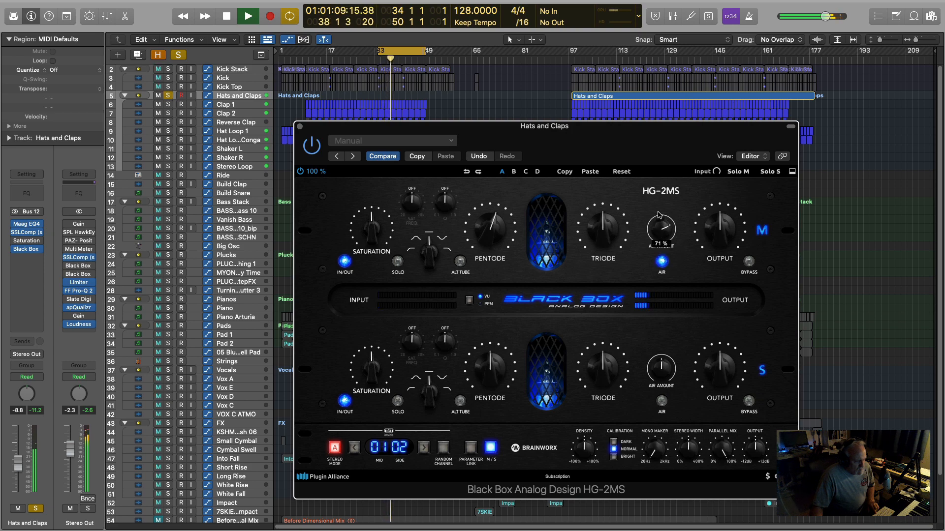
{"action": "left_click_drag", "start_coordinate": [601, 227], "coordinate": [607, 218]}
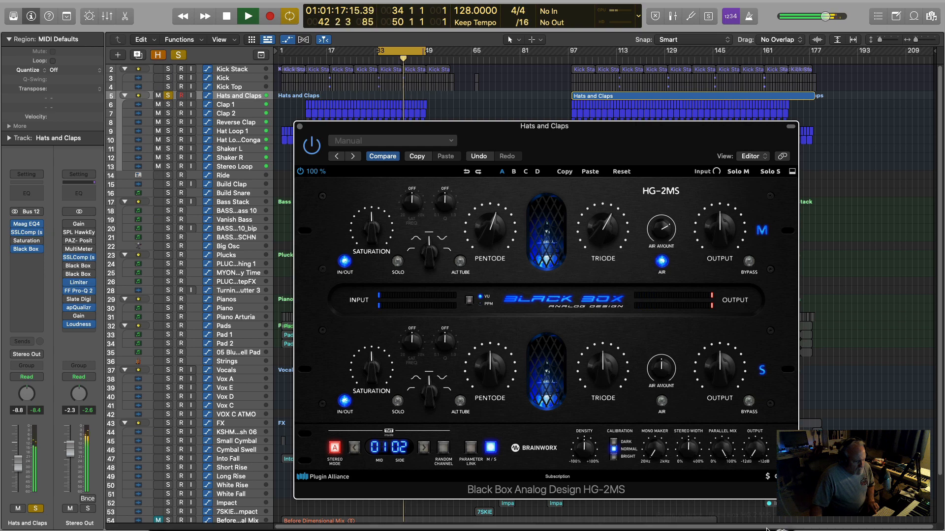
Step: Set the plug-in's overall output to -3.2 dB and turn down the mid channel's Output
{"action": "scroll", "coordinate": [755, 450], "scroll_direction": "down", "scroll_amount": 10}
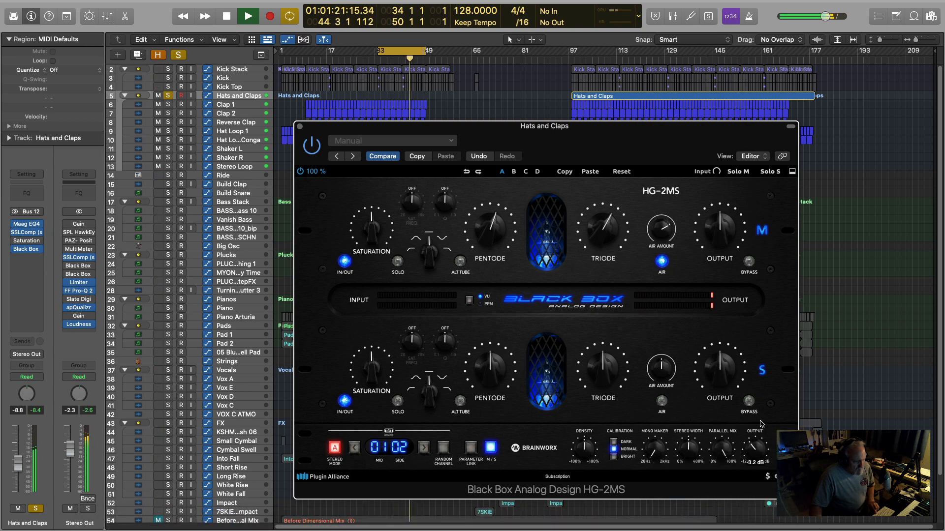
{"action": "key", "text": "space"}
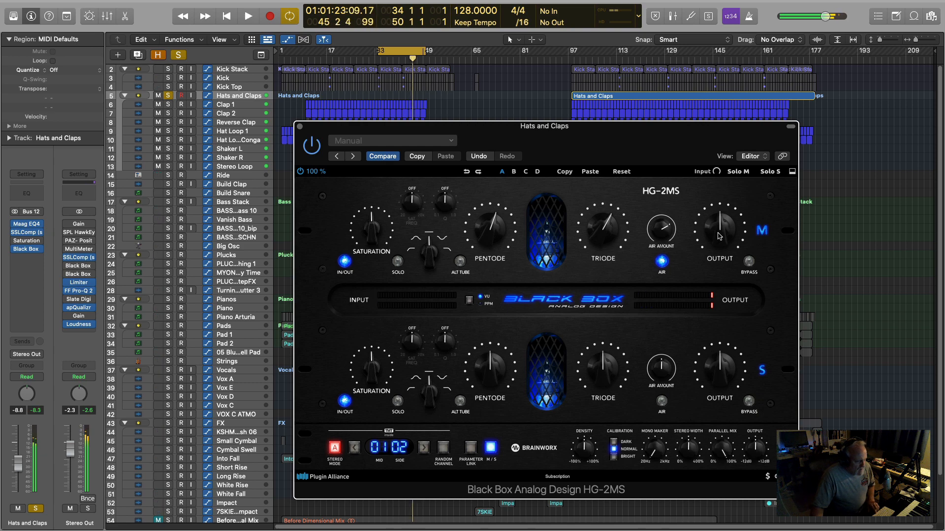
{"action": "left_click_drag", "start_coordinate": [717, 227], "coordinate": [716, 247]}
Step: Compare the Hats and Claps level and sound with the HG-2MS bypassed and re-enabled, resetting the track's peak meter
{"action": "key", "text": "space"}
{"action": "left_click", "coordinate": [312, 150]}
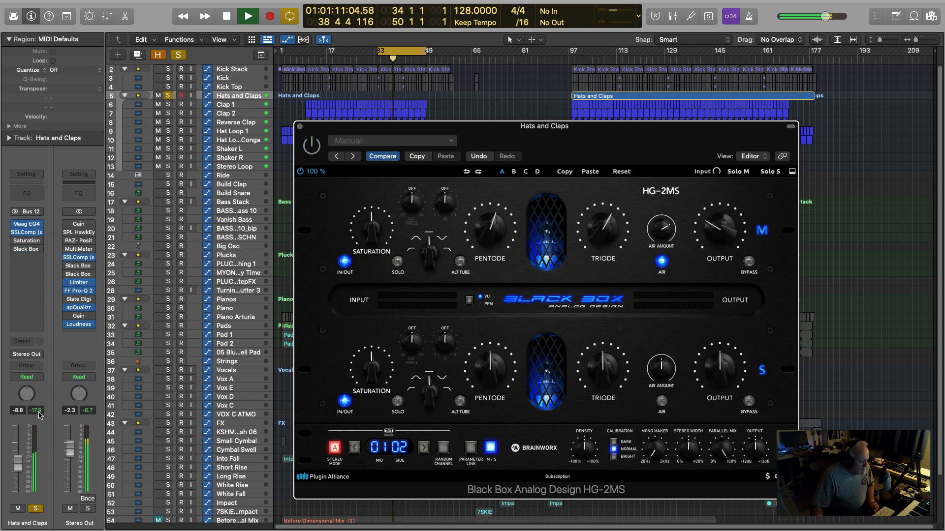
{"action": "left_click", "coordinate": [38, 412]}
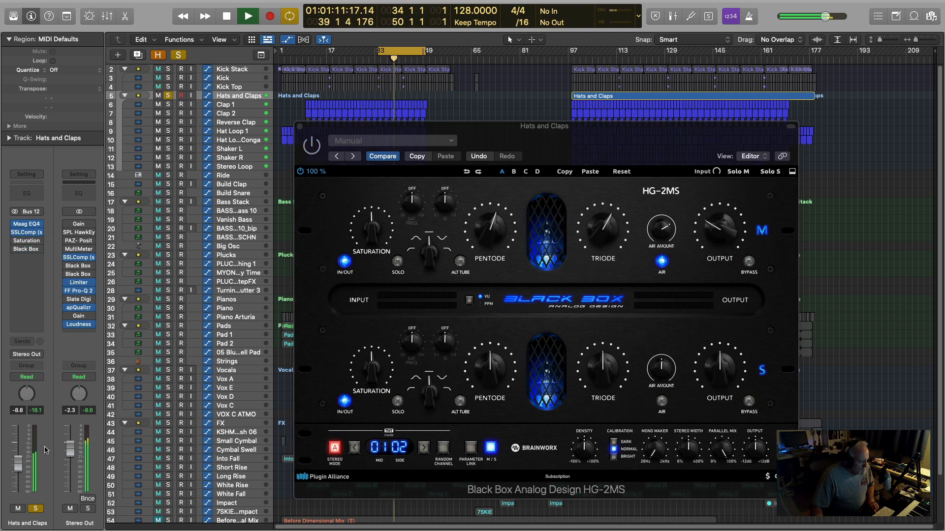
{"action": "left_click", "coordinate": [311, 146]}
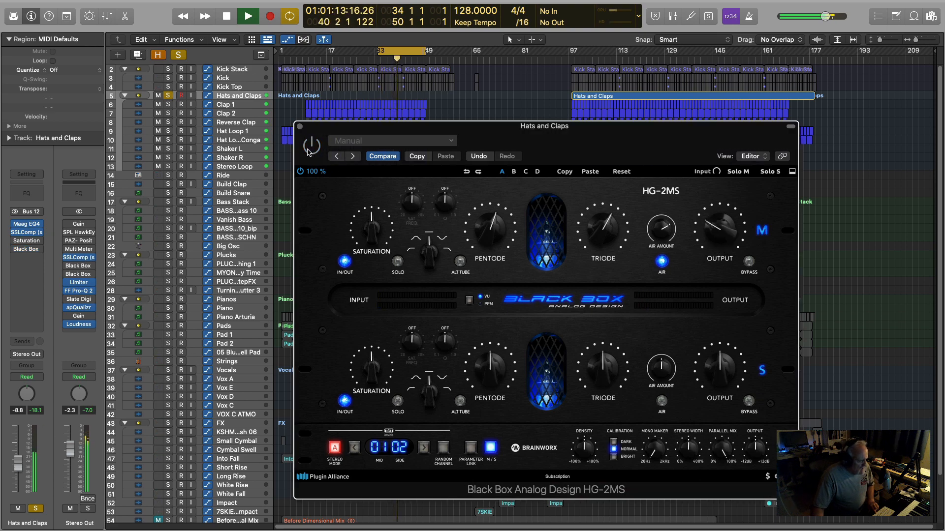
{"action": "key", "text": "space"}
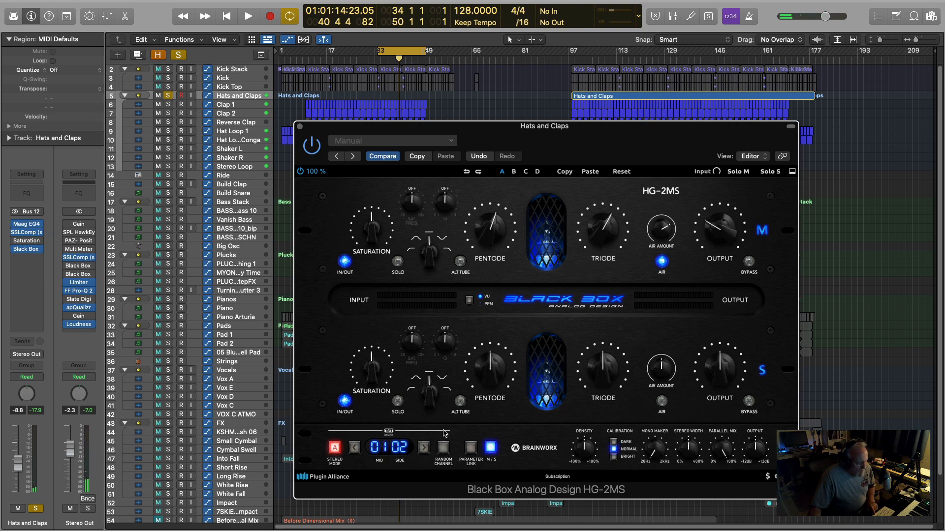
Step: Solo the side channel in the HG-2MS and start playback
{"action": "left_click", "coordinate": [398, 402]}
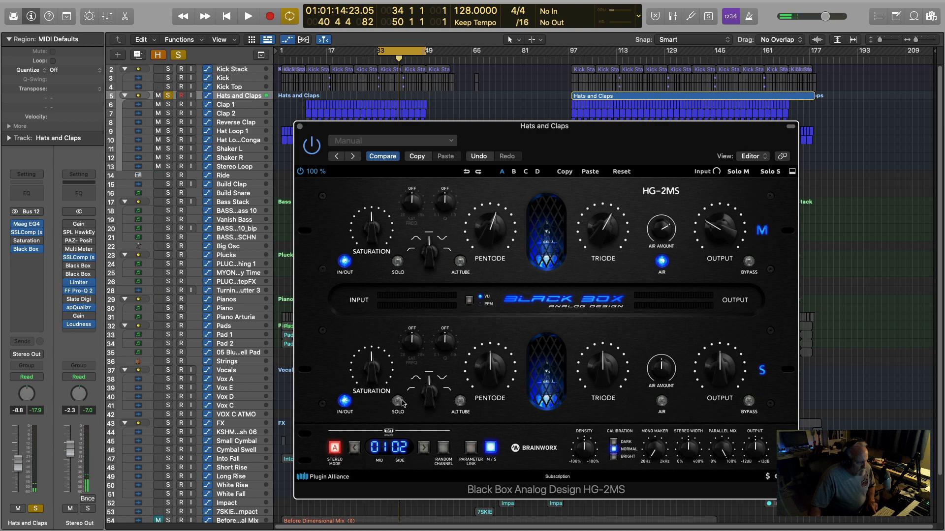
{"action": "left_click", "coordinate": [398, 401]}
{"action": "key", "text": "space"}
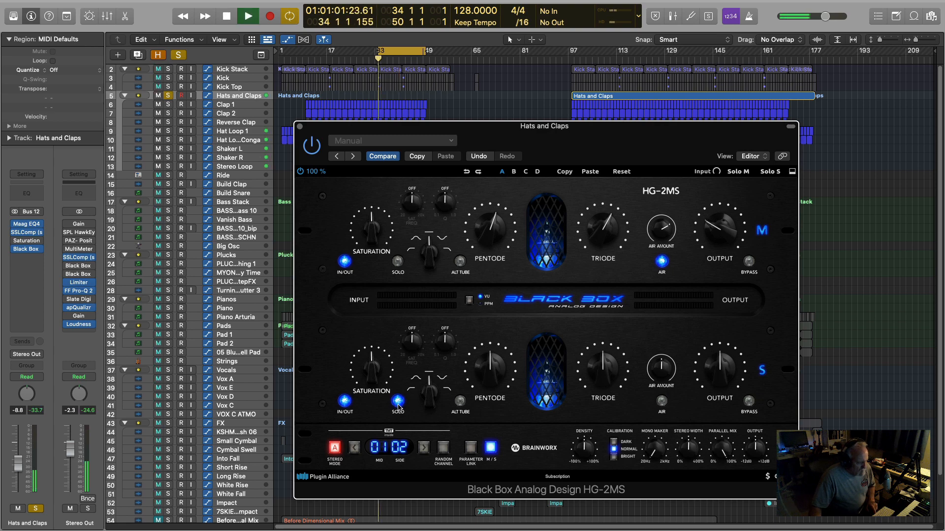
Step: Change the side channel's saturation filter to the dB/octave shape with a saturation frequency of 1.23 kHz
{"action": "mouse_move", "coordinate": [432, 393]}
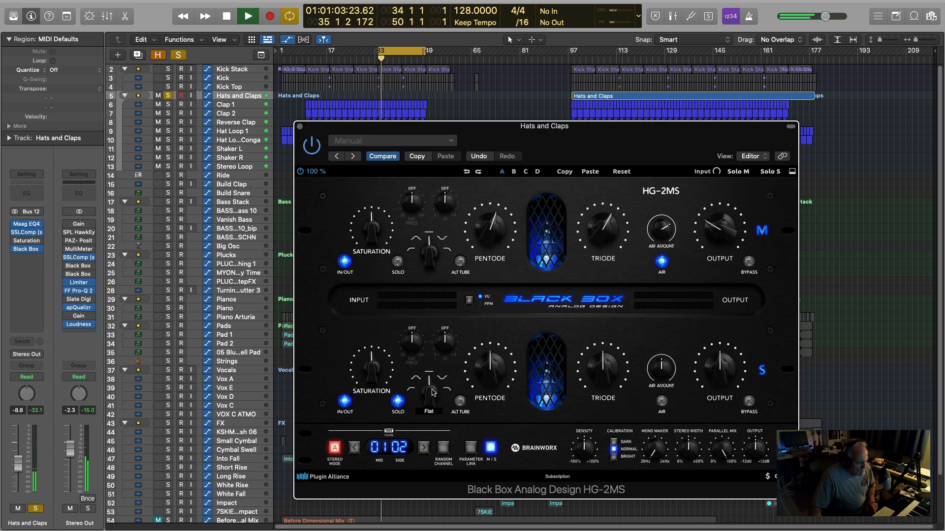
{"action": "left_click_drag", "start_coordinate": [432, 393], "coordinate": [435, 386]}
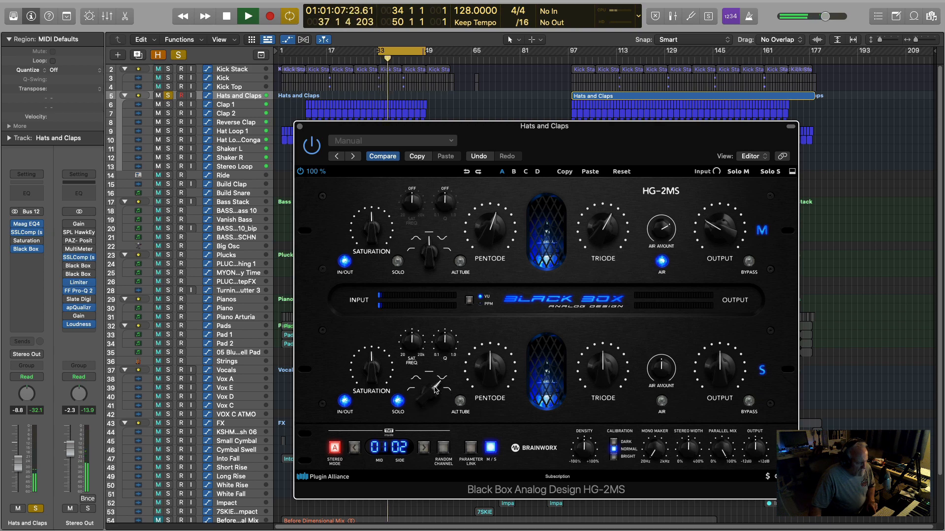
{"action": "left_click_drag", "start_coordinate": [435, 390], "coordinate": [425, 439]}
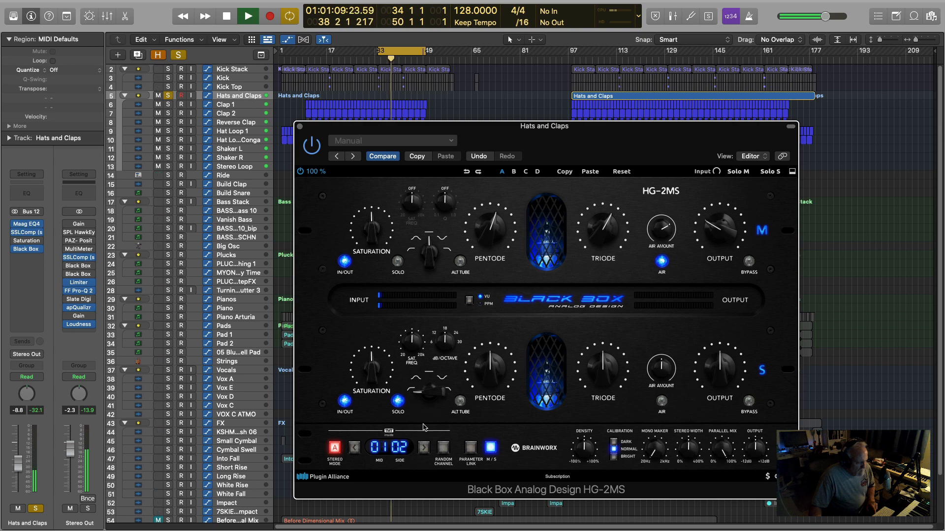
{"action": "left_click_drag", "start_coordinate": [412, 346], "coordinate": [445, 359]}
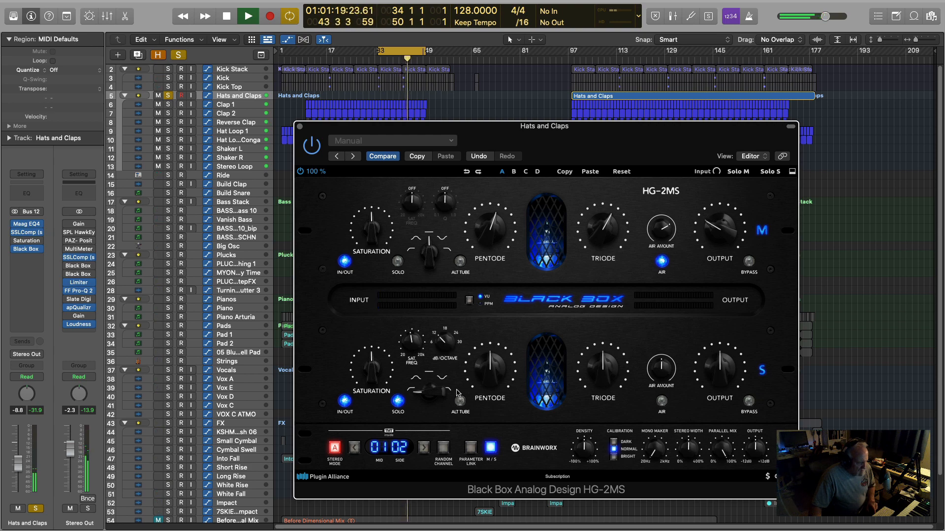
{"action": "mouse_move", "coordinate": [444, 344]}
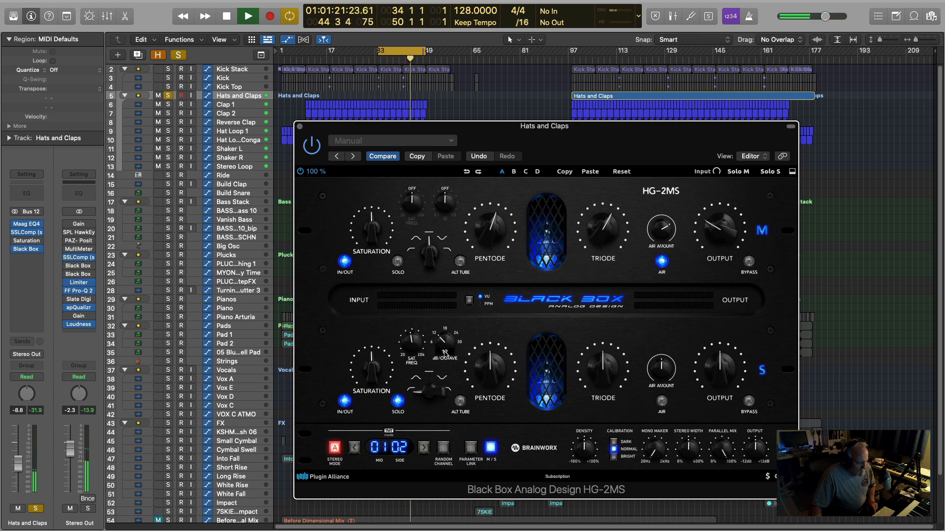
{"action": "mouse_move", "coordinate": [414, 344]}
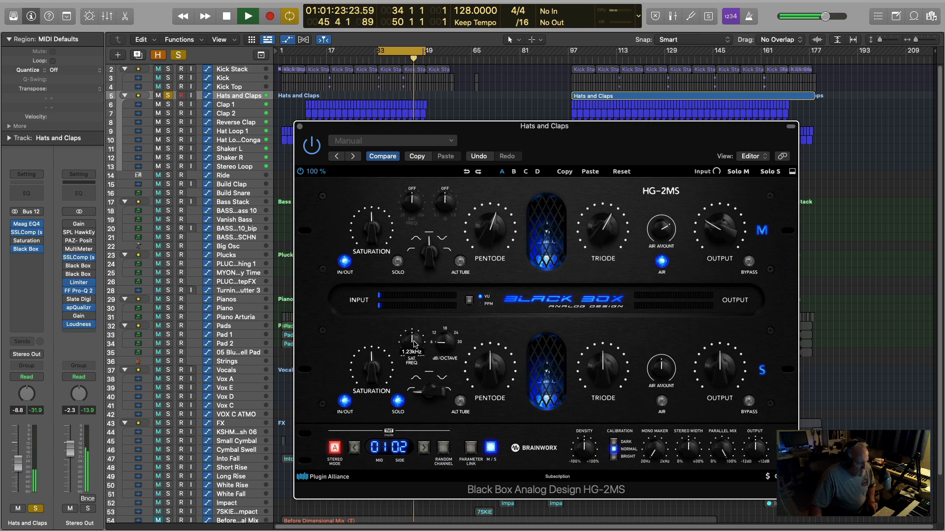
Step: Set the side Triode to 67%, increase the side Saturation, turn on side Air, and stop playback
{"action": "mouse_move", "coordinate": [596, 378]}
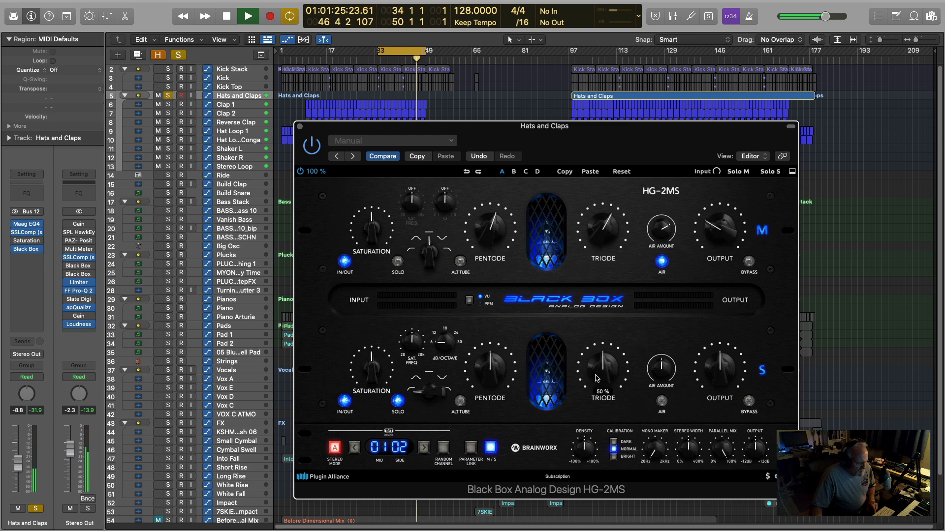
{"action": "left_click_drag", "start_coordinate": [597, 378], "coordinate": [601, 353]}
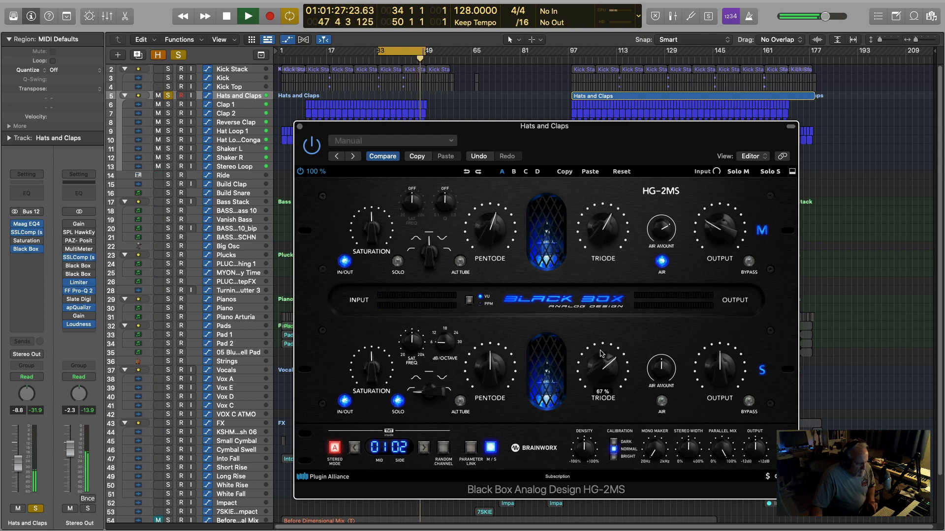
{"action": "left_click_drag", "start_coordinate": [374, 392], "coordinate": [380, 383]}
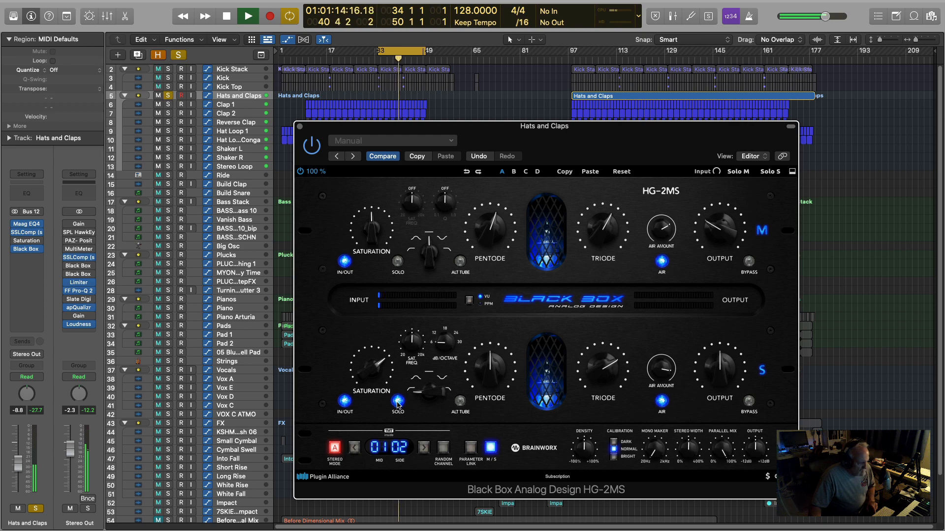
{"action": "key", "text": "space"}
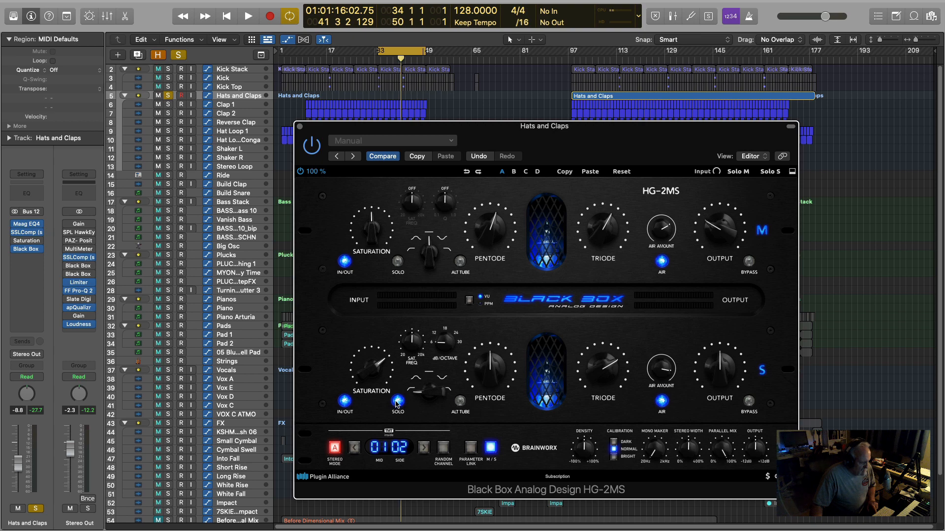
Step: Unsolo the side channel during playback and lower its Output to level-match Hats and Claps, resetting the peak meter
{"action": "key", "text": "space"}
{"action": "left_click", "coordinate": [397, 402]}
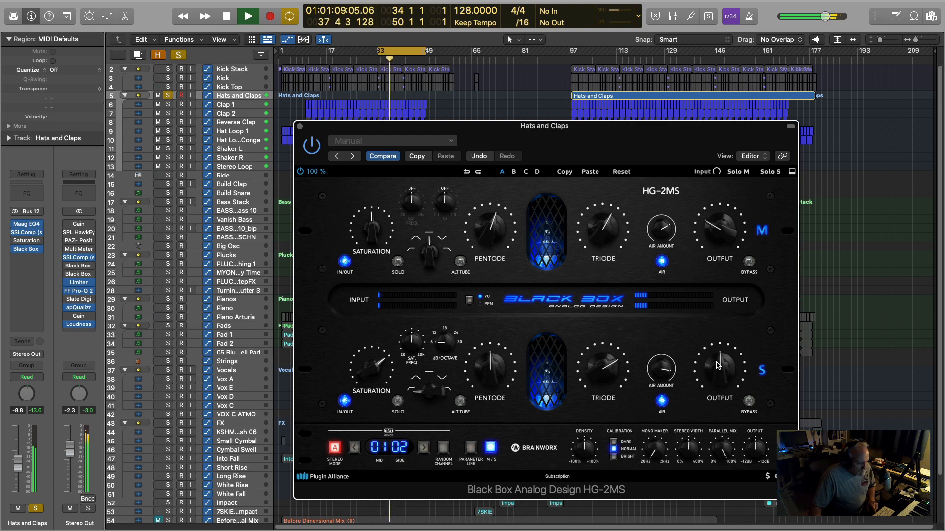
{"action": "left_click", "coordinate": [38, 412]}
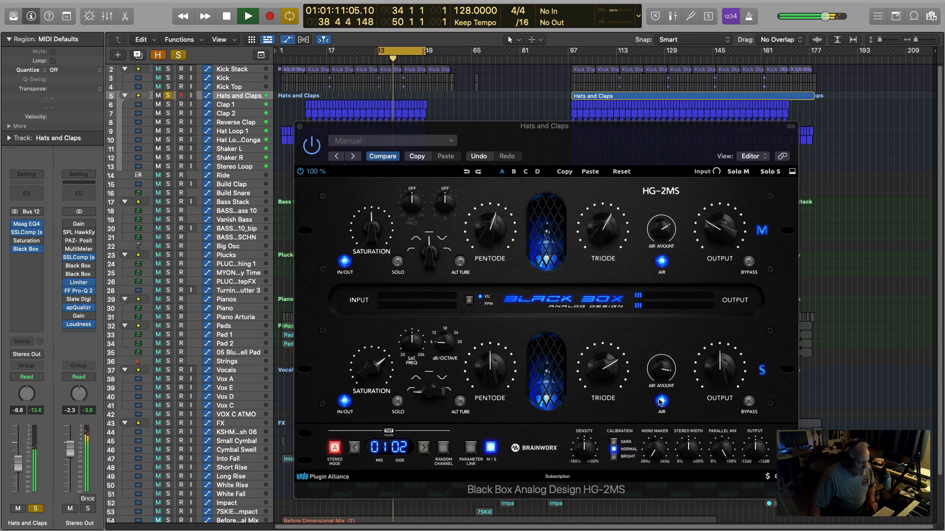
{"action": "left_click_drag", "start_coordinate": [717, 369], "coordinate": [713, 387]}
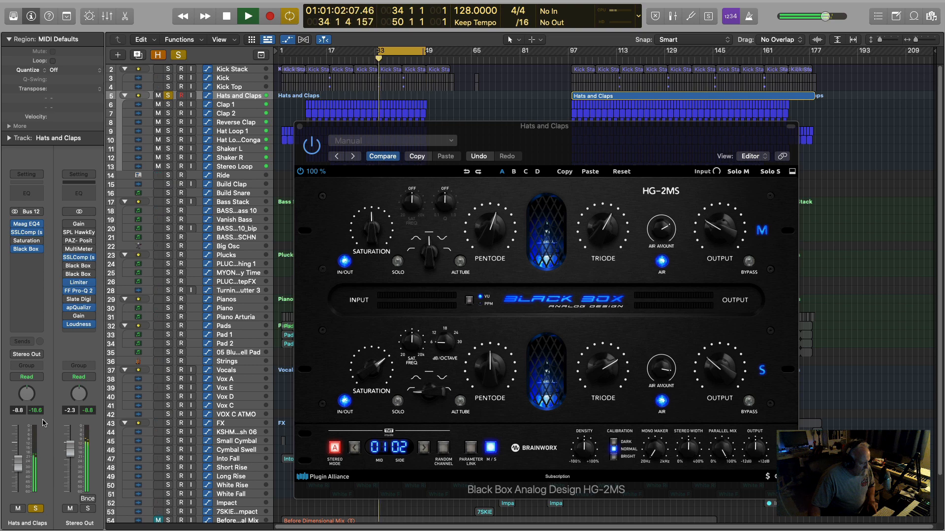
{"action": "left_click", "coordinate": [714, 368]}
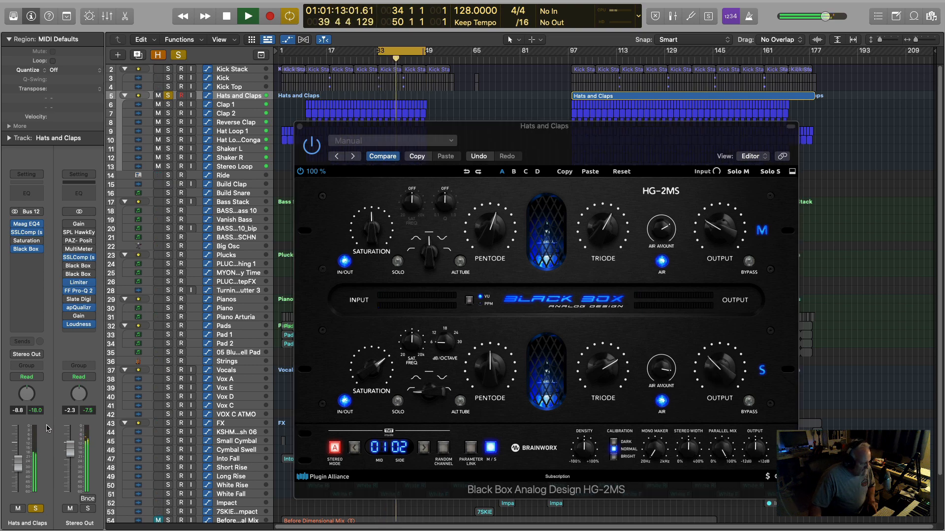
{"action": "key", "text": "space"}
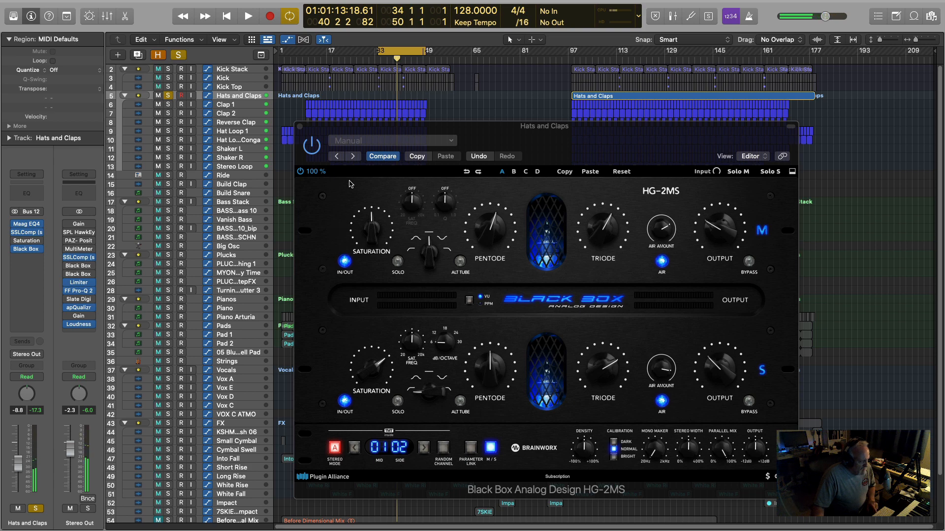
Step: Listen to the soloed Hats and Claps with the HG-2MS enabled and bypassed
{"action": "key", "text": "space"}
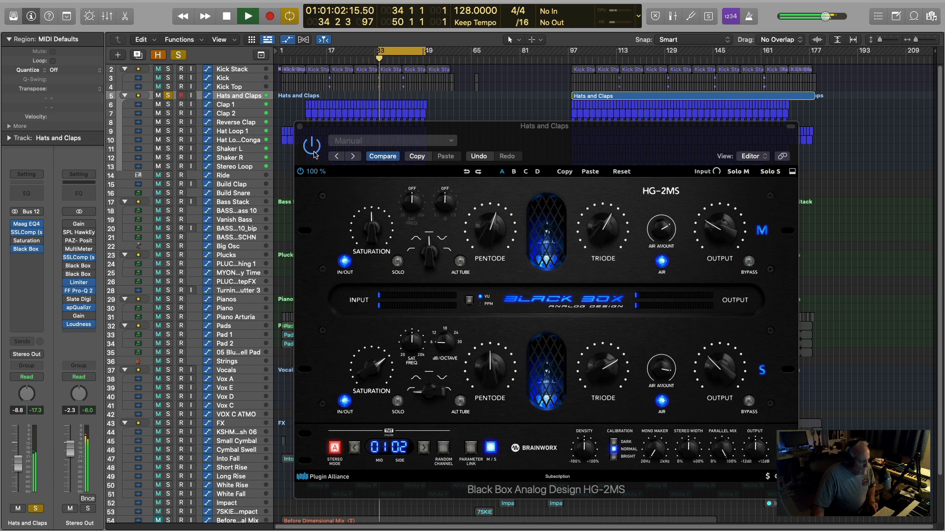
{"action": "left_click", "coordinate": [313, 153]}
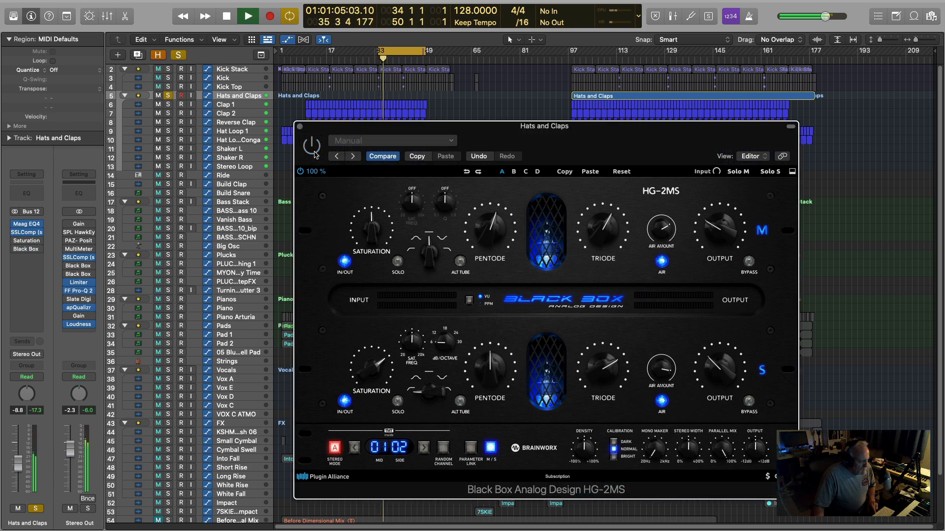
{"action": "key", "text": "space"}
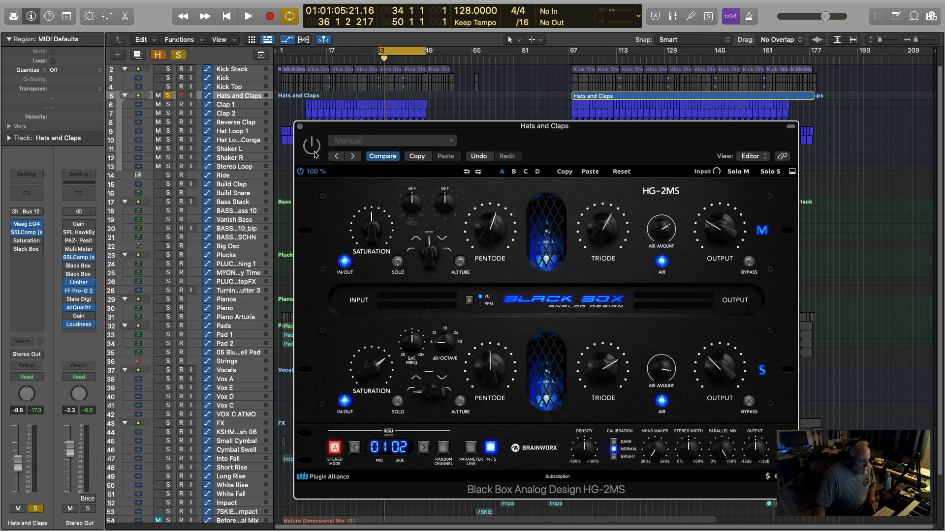
{"action": "key", "text": "space"}
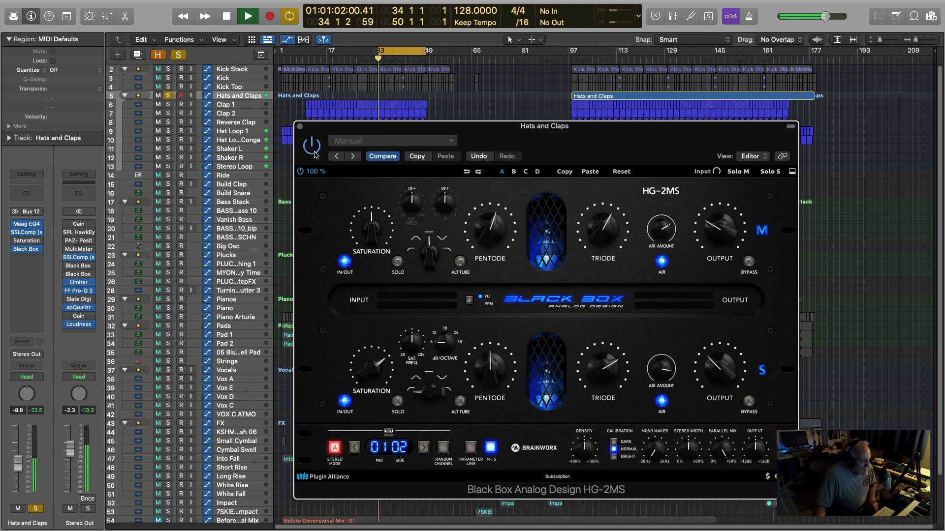
Step: Unsolo Hats and Claps and raise the HG-2MS overall output to 0.9 dB while playing the full mix
{"action": "left_click", "coordinate": [168, 96]}
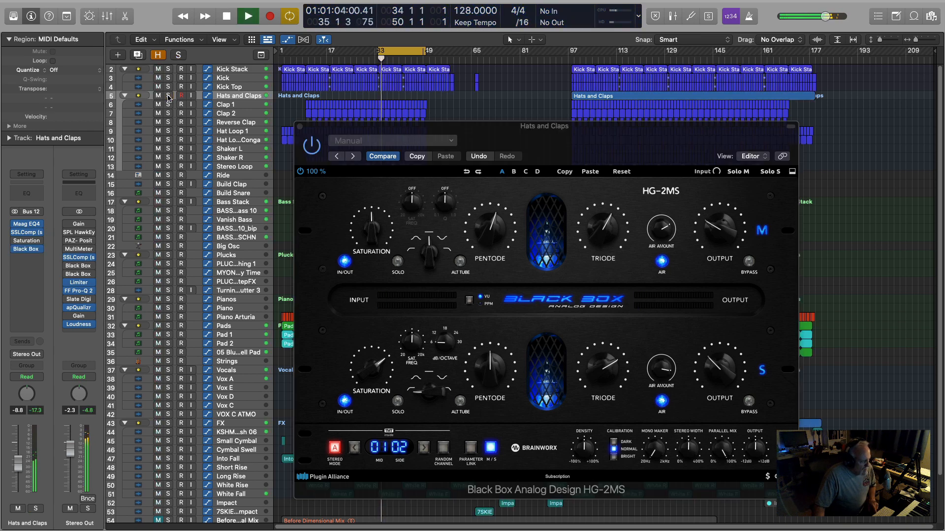
{"action": "left_click", "coordinate": [368, 59]}
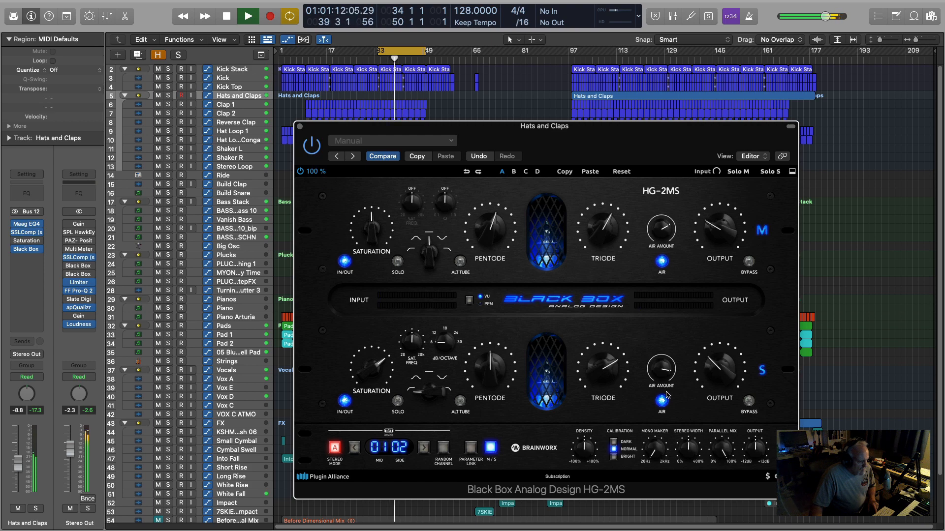
{"action": "left_click", "coordinate": [755, 448]}
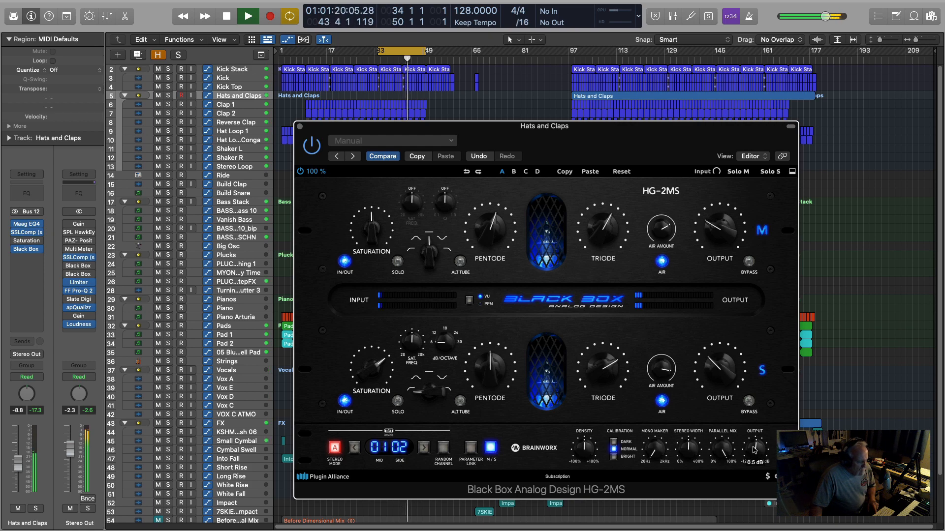
{"action": "key", "text": "space"}
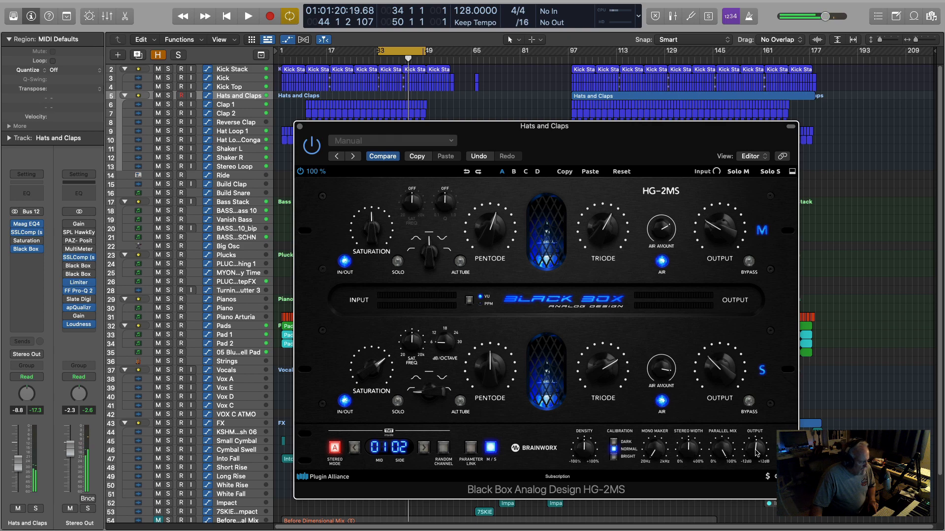
{"action": "key", "text": "space"}
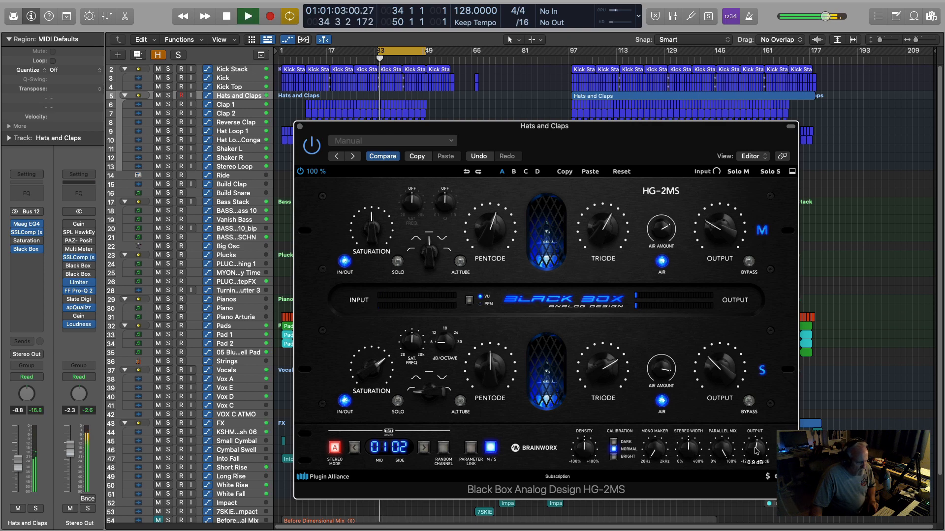
Step: Fine-tune the Hats and Claps HG-2MS overall output to about 1.1 dB during playback, then close the plug-in and stop
{"action": "left_click", "coordinate": [371, 61]}
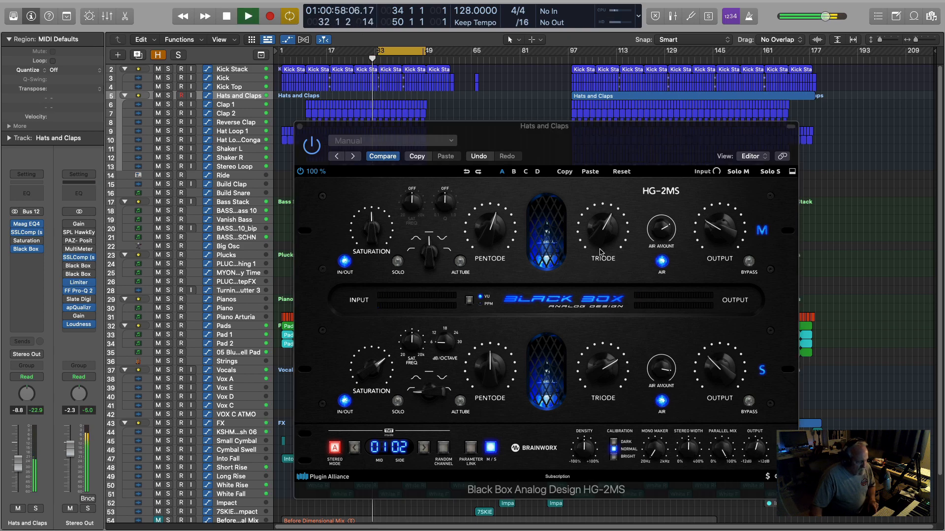
{"action": "left_click", "coordinate": [754, 452]}
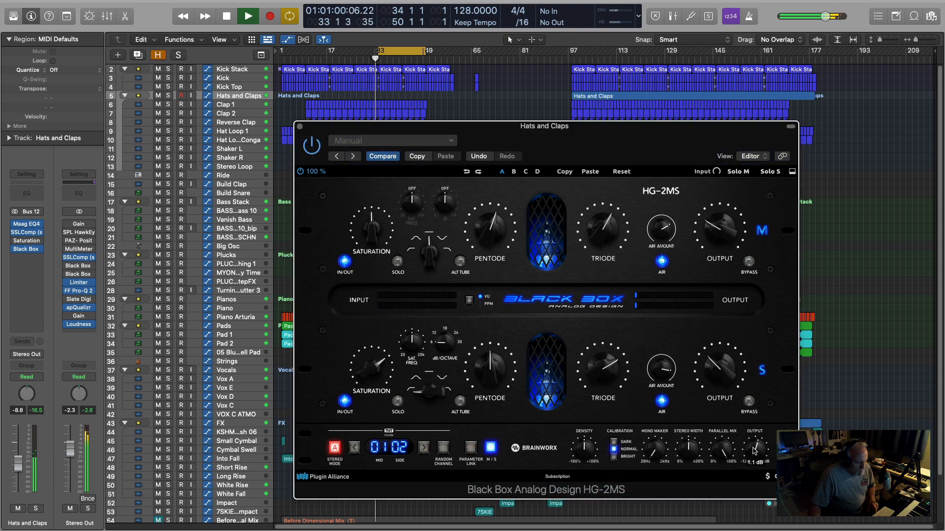
{"action": "mouse_move", "coordinate": [755, 449]}
{"action": "left_mouse_down"}
{"action": "mouse_move", "coordinate": [763, 416]}
{"action": "mouse_move", "coordinate": [749, 449]}
{"action": "left_mouse_up"}
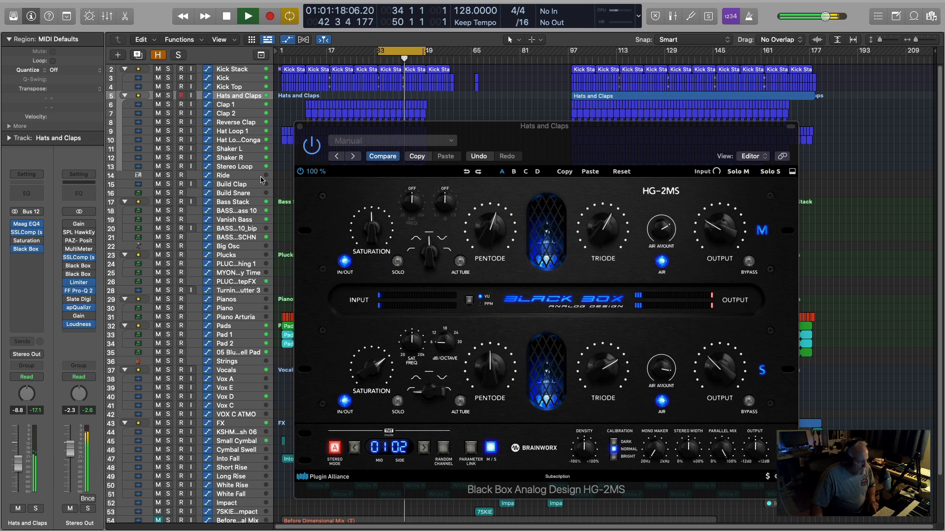
{"action": "left_click", "coordinate": [300, 127]}
{"action": "key", "text": "space"}
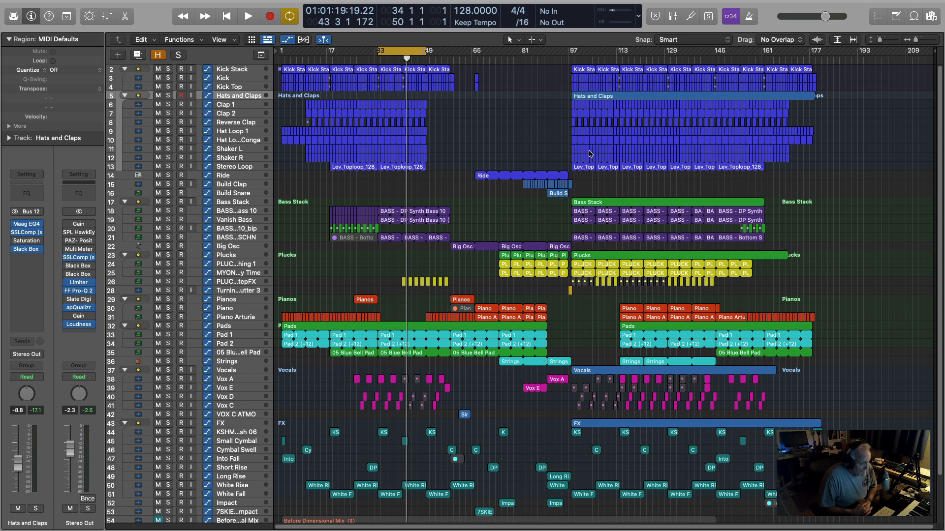
Step: Reopen the Hats and Claps HG-2MS and randomize its TMT channels to mid 10 and side 11, checking the sound in playback
{"action": "left_click", "coordinate": [26, 249]}
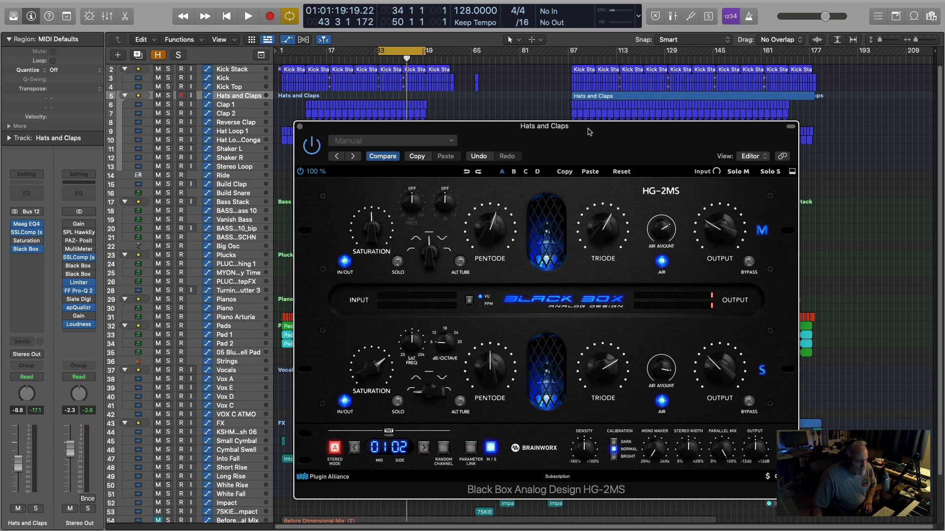
{"action": "left_click_drag", "start_coordinate": [738, 126], "coordinate": [709, 90]}
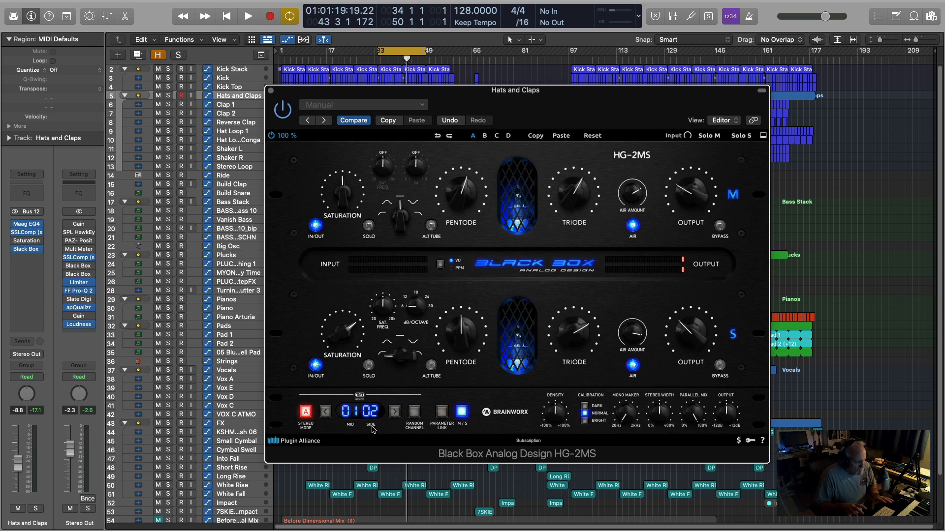
{"action": "left_click", "coordinate": [414, 413]}
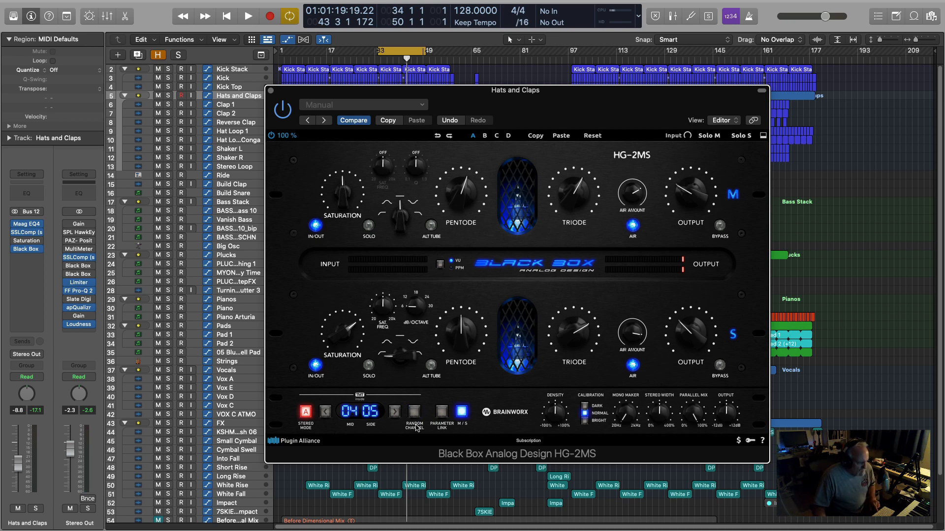
{"action": "left_click", "coordinate": [415, 414]}
{"action": "key", "text": "space"}
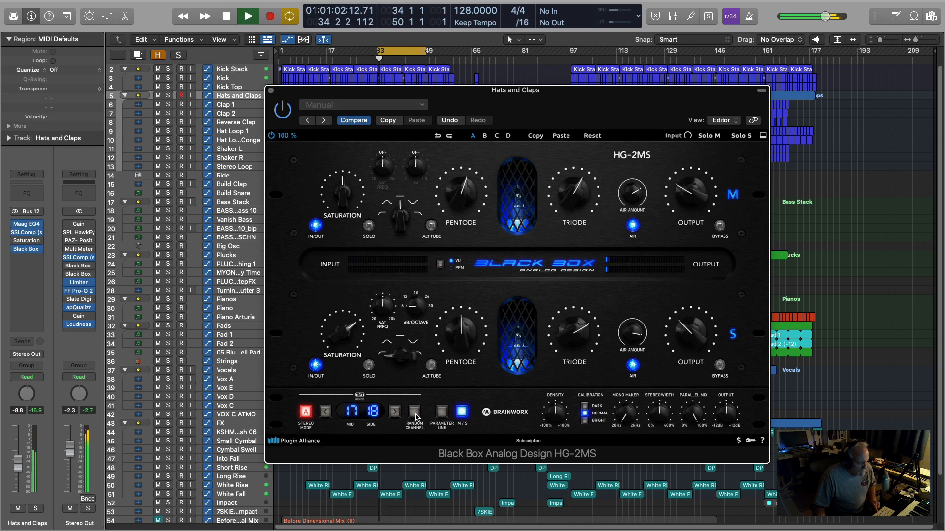
{"action": "left_click", "coordinate": [415, 412]}
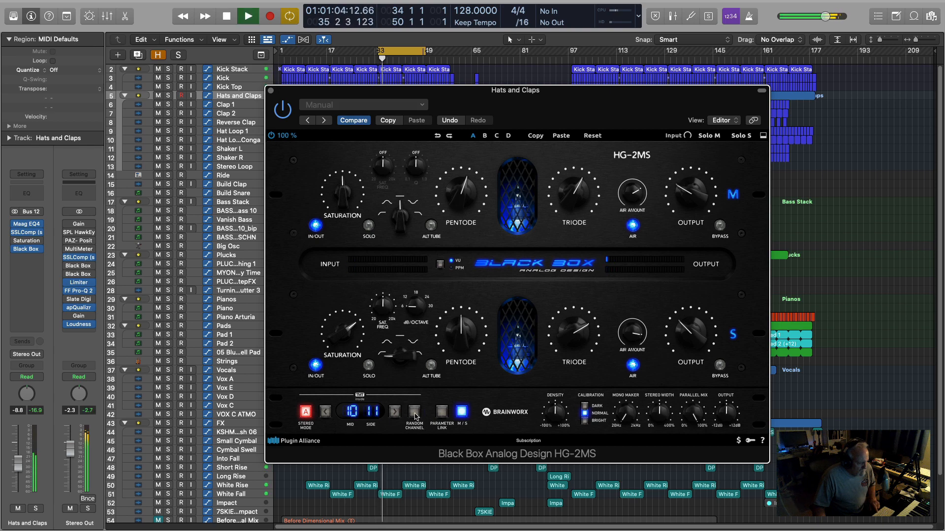
{"action": "key", "text": "space"}
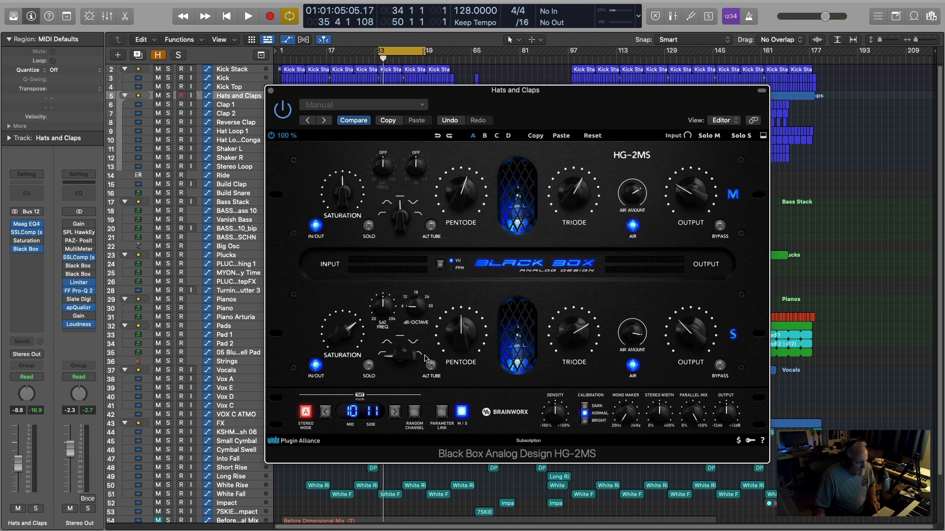
Step: Solo the mid saturation in the HG-2MS and solo the Hats and Claps track to hear the saturation signal alone
{"action": "left_click", "coordinate": [369, 226]}
{"action": "key", "text": "space"}
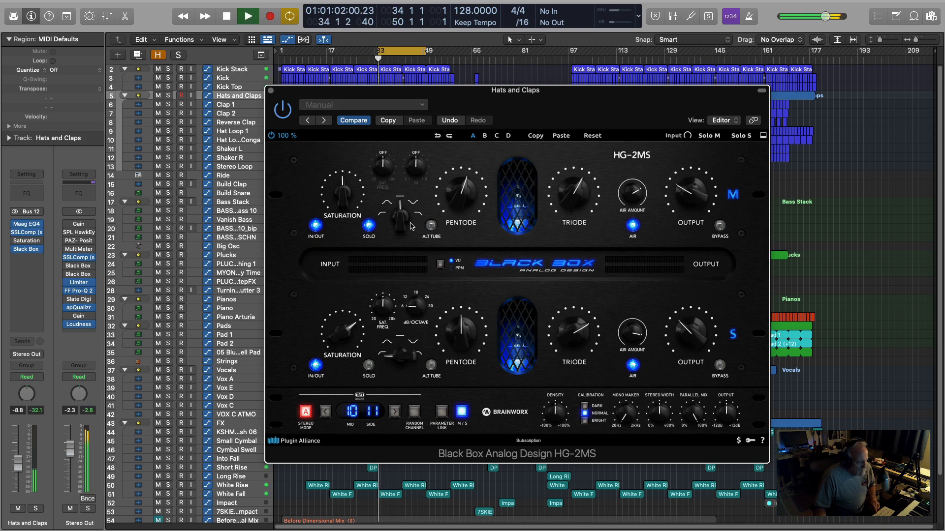
{"action": "left_click", "coordinate": [168, 95]}
{"action": "key", "text": "space"}
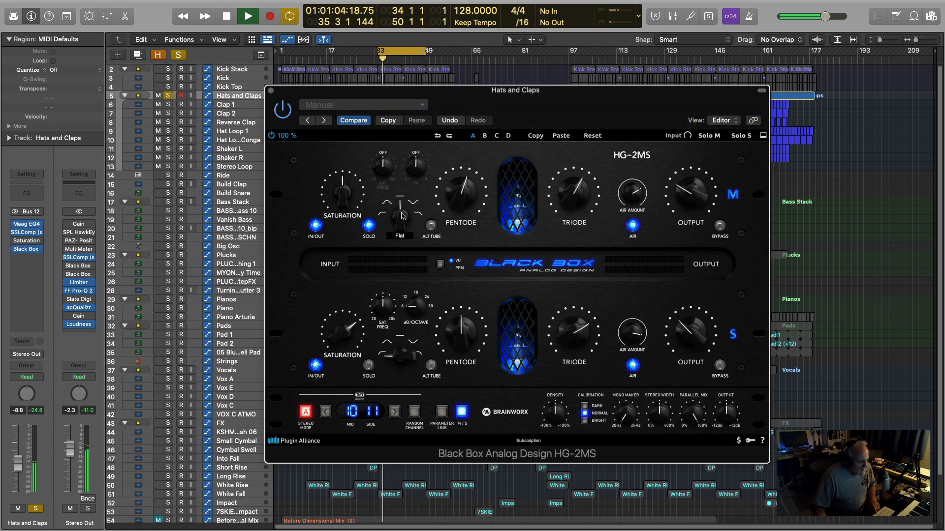
Step: Try the mid saturation filter on BandPass, BandStop and the two remaining shapes while listening to the soloed saturation
{"action": "left_click_drag", "start_coordinate": [402, 215], "coordinate": [396, 232]}
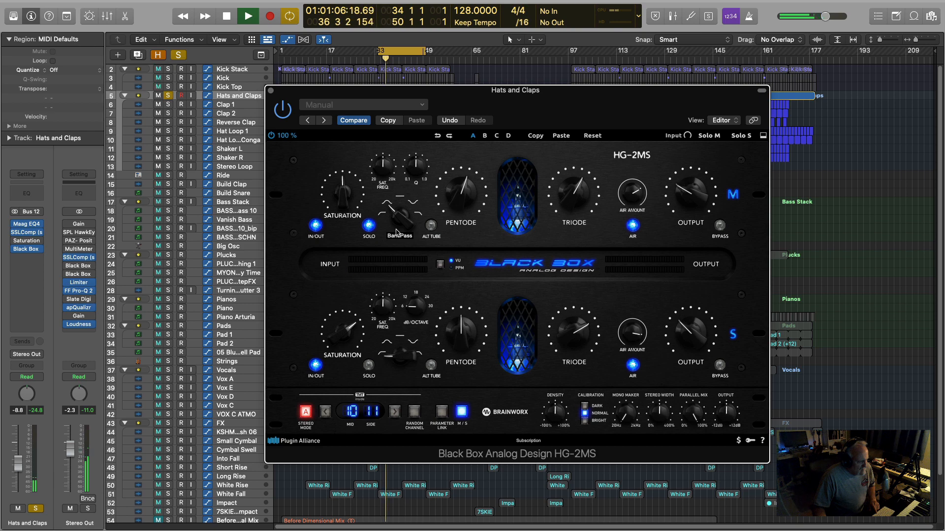
{"action": "left_click_drag", "start_coordinate": [397, 232], "coordinate": [409, 199]}
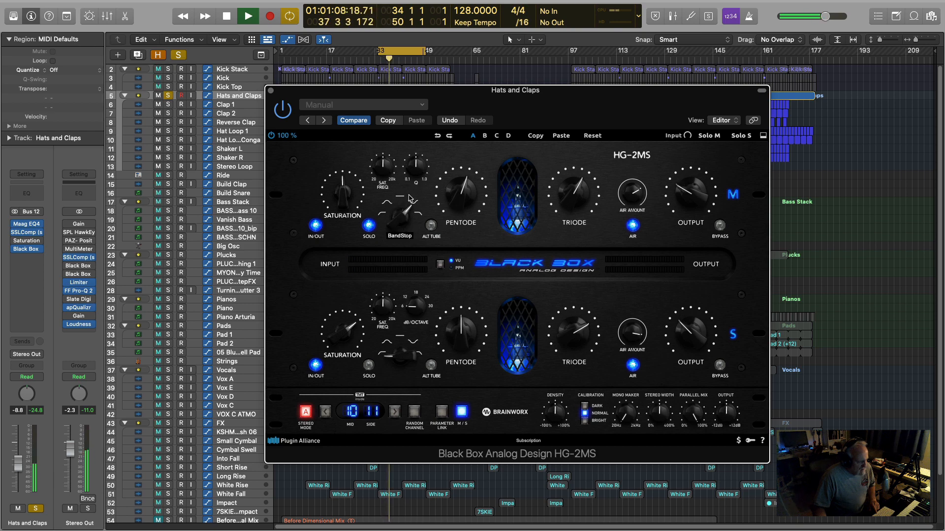
{"action": "key", "text": "space"}
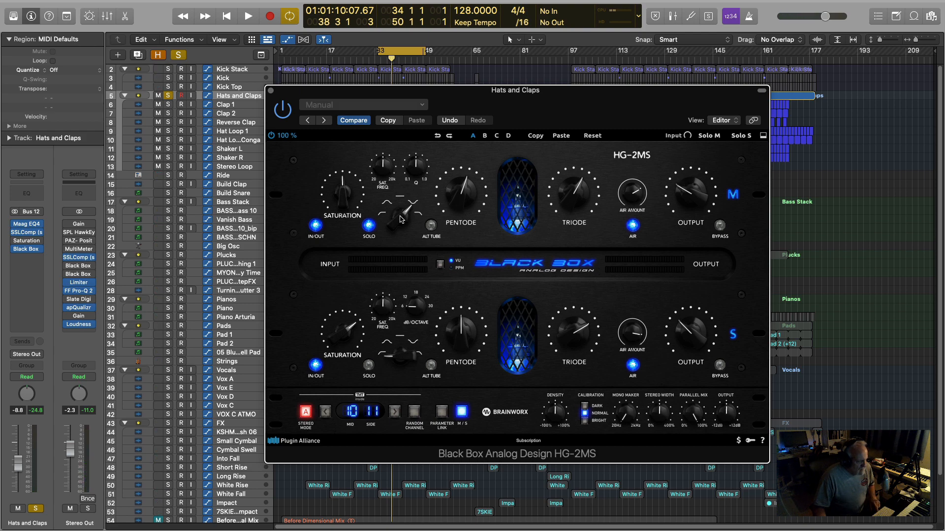
{"action": "left_click_drag", "start_coordinate": [400, 217], "coordinate": [400, 196]}
{"action": "key", "text": "space"}
{"action": "left_click_drag", "start_coordinate": [384, 166], "coordinate": [400, 143]}
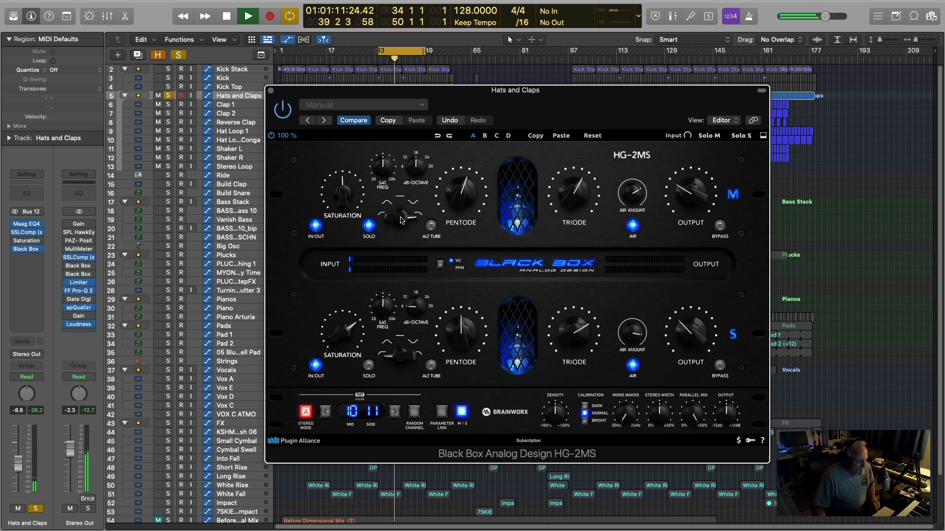
{"action": "left_click_drag", "start_coordinate": [401, 220], "coordinate": [396, 205]}
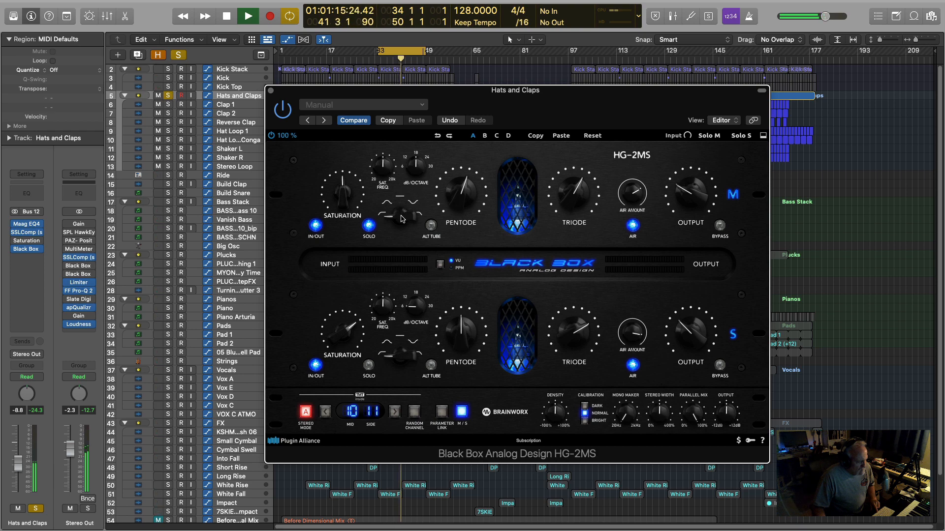
Step: Undo the mid saturation filter changes inside the plug-in and stop playback
{"action": "left_click", "coordinate": [437, 136]}
{"action": "left_click", "coordinate": [437, 136]}
{"action": "left_click", "coordinate": [436, 136]}
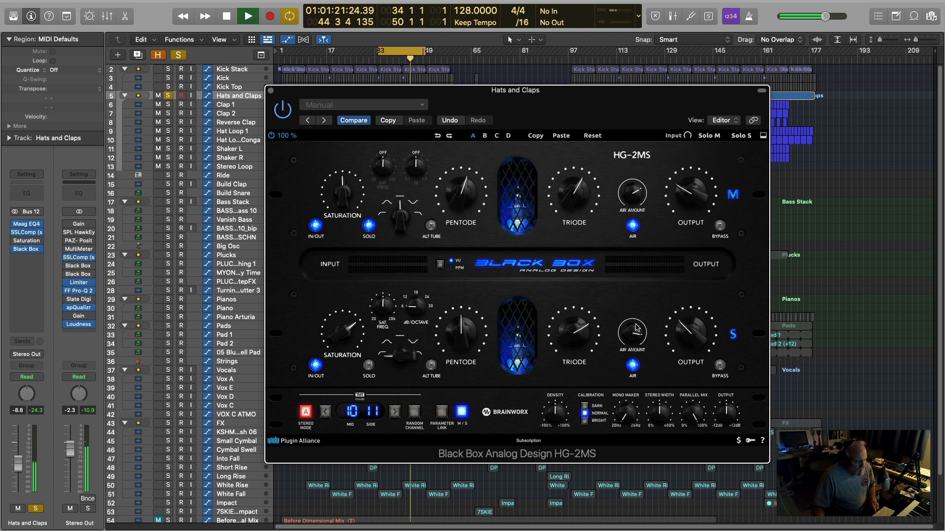
{"action": "key", "text": "space"}
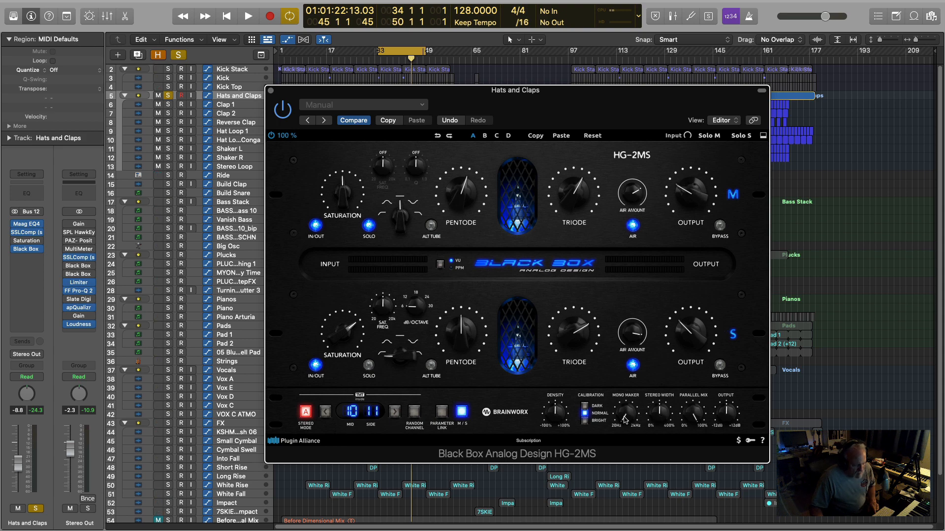
Step: Try the HG-2MS Mono Maker, leave it at Off, and play the soloed mid saturation before stopping
{"action": "left_click_drag", "start_coordinate": [623, 420], "coordinate": [646, 329]}
{"action": "key", "text": "space"}
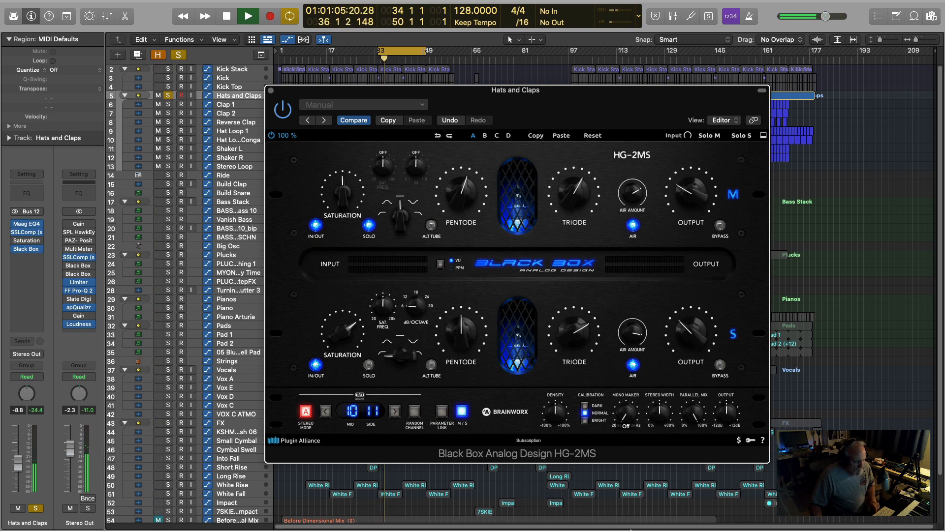
{"action": "mouse_move", "coordinate": [633, 493]}
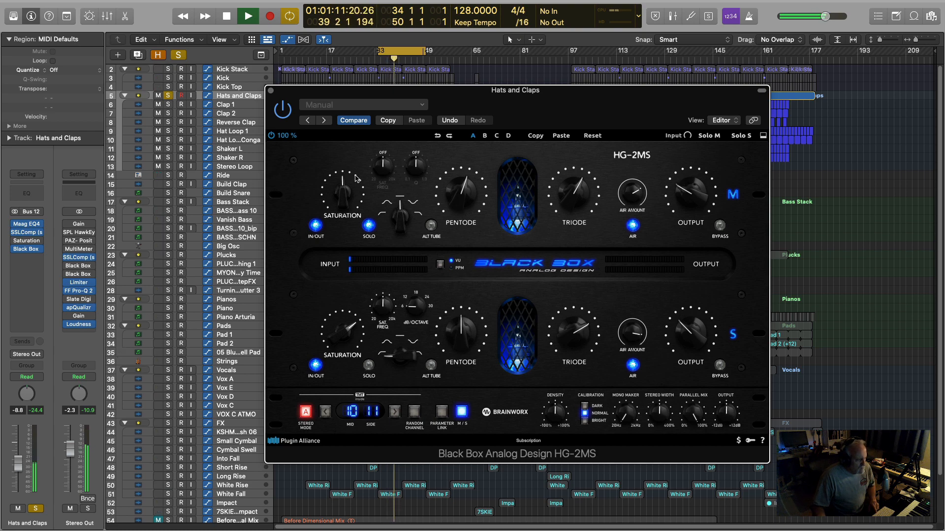
{"action": "key", "text": "space"}
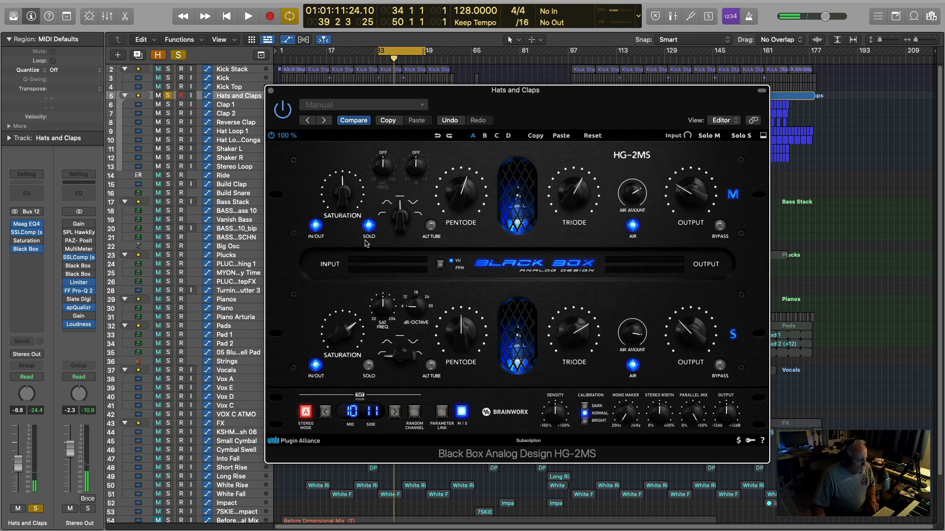
Step: Turn off the mid saturation solo in the HG-2MS, start playback, and unsolo the Hats and Claps track
{"action": "left_click", "coordinate": [369, 228]}
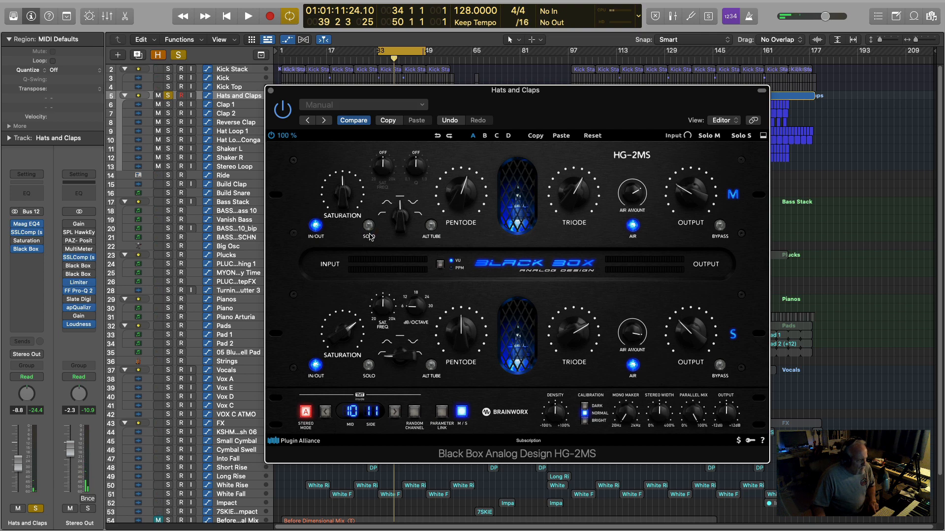
{"action": "key", "text": "space"}
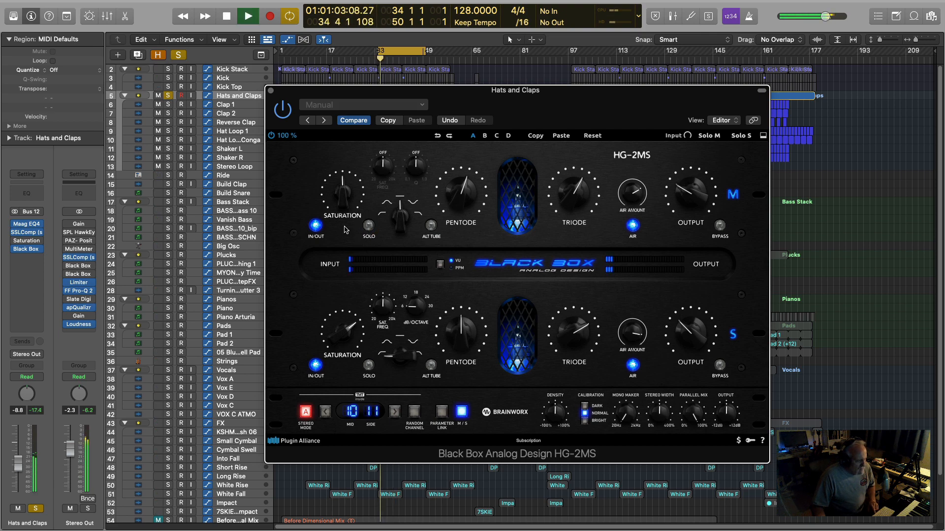
{"action": "left_click", "coordinate": [168, 96]}
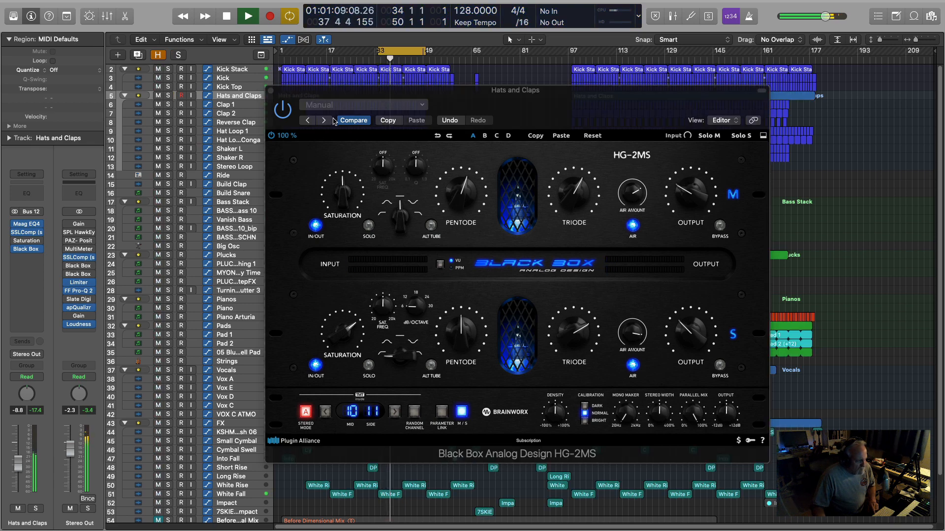
Step: Replay the loop section and compare the full mix with the Hats and Claps HG-2MS bypassed and enabled
{"action": "left_click", "coordinate": [367, 62]}
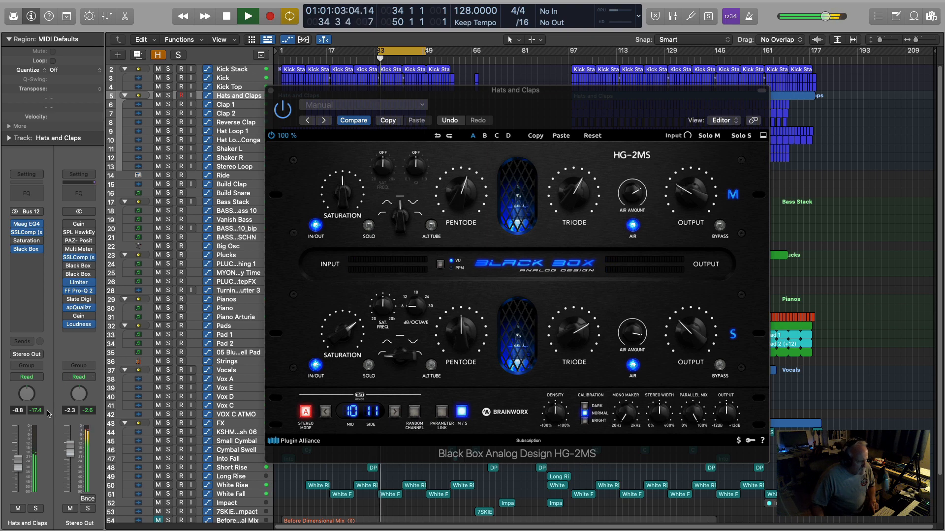
{"action": "left_click", "coordinate": [282, 115]}
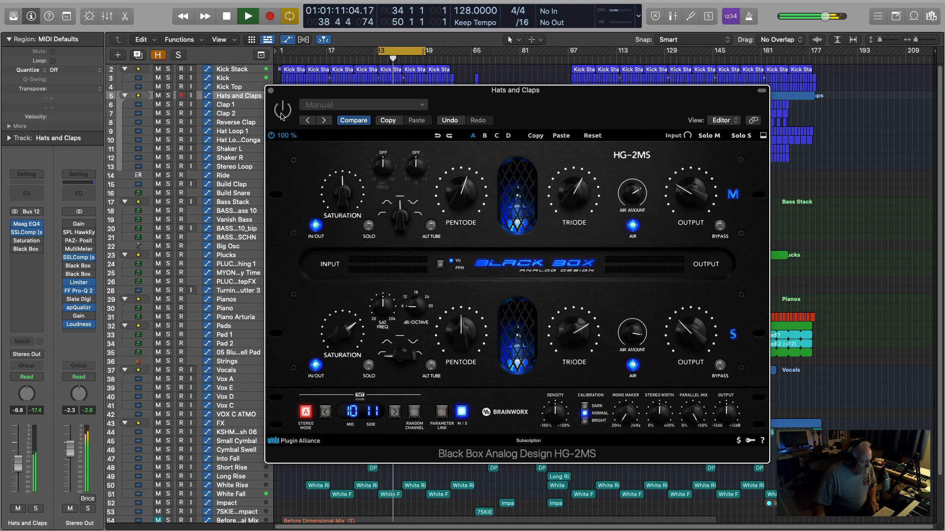
{"action": "left_click", "coordinate": [281, 111]}
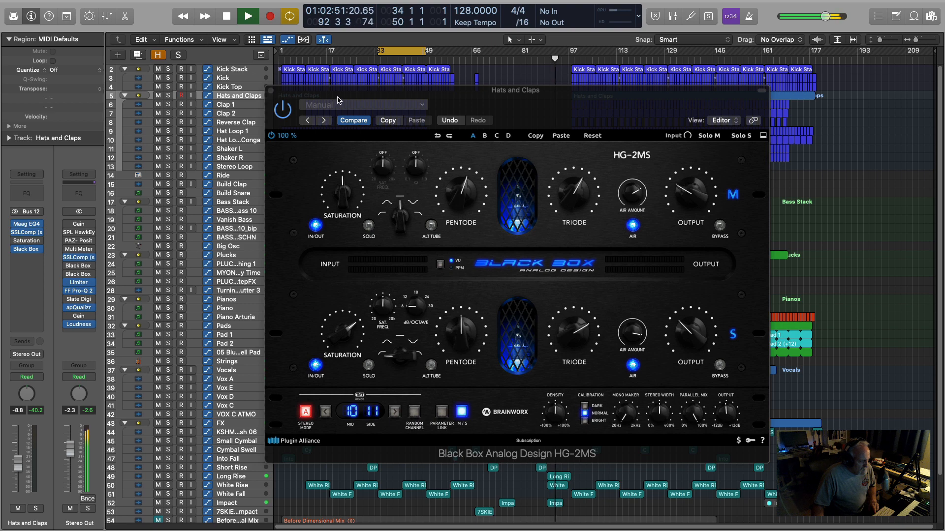
Step: Open the Stereo Out HG-2MS and offset the two plug-in windows so both instances can be switched
{"action": "left_click_drag", "start_coordinate": [340, 98], "coordinate": [322, 124]}
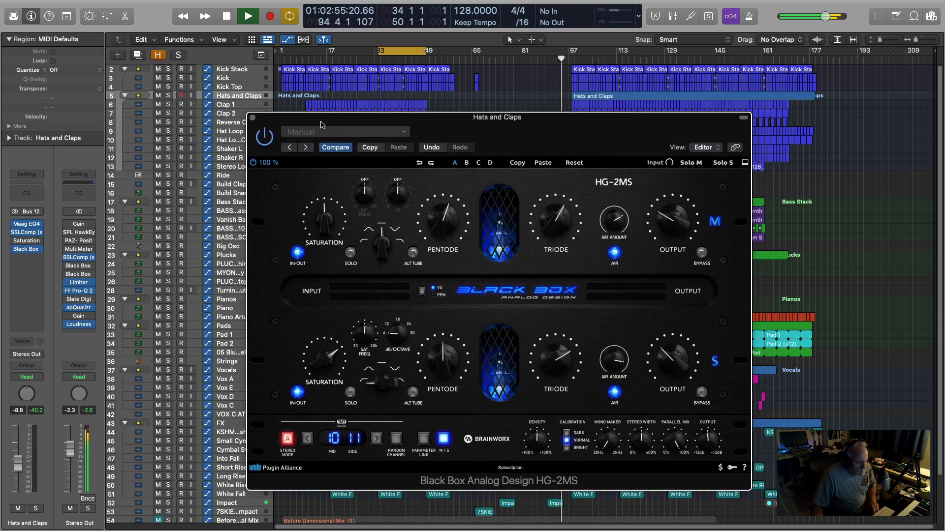
{"action": "left_click", "coordinate": [81, 274]}
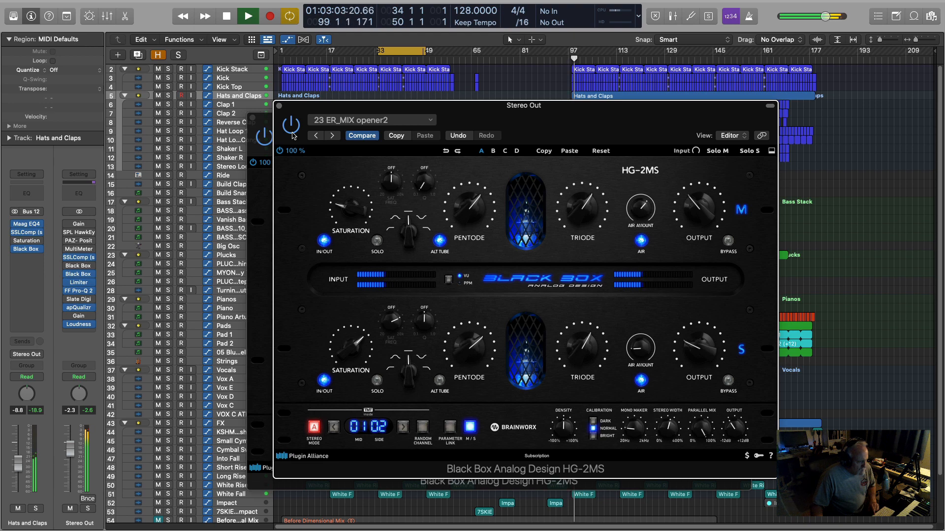
{"action": "left_click_drag", "start_coordinate": [309, 108], "coordinate": [354, 136]}
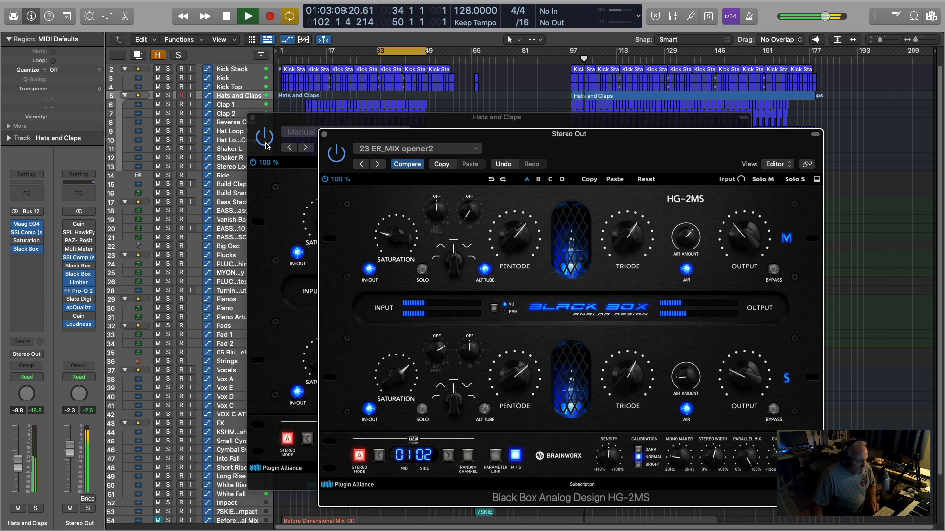
Step: Bypass the Hats and Claps HG-2MS and compare the mix with the Stereo Out instance bypassed and enabled
{"action": "left_click", "coordinate": [266, 145]}
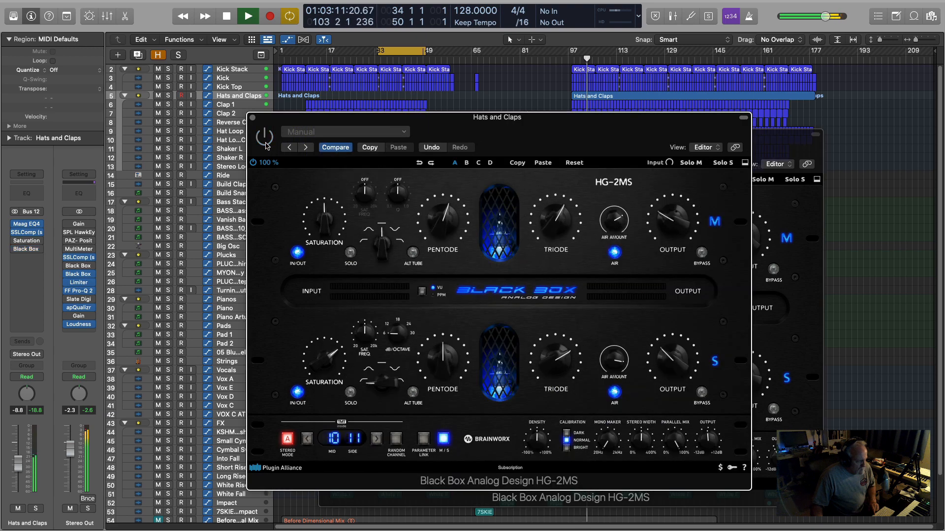
{"action": "left_click_drag", "start_coordinate": [519, 122], "coordinate": [413, 193]}
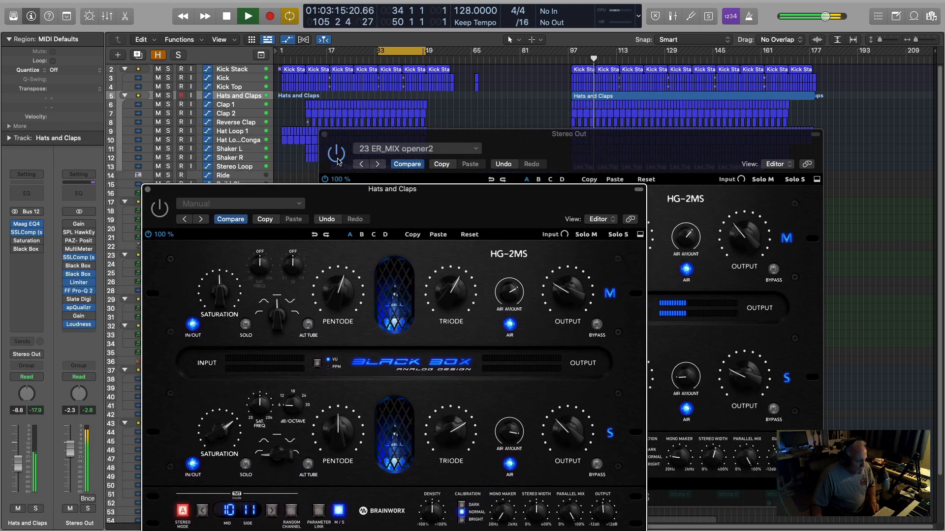
{"action": "left_click", "coordinate": [338, 157]}
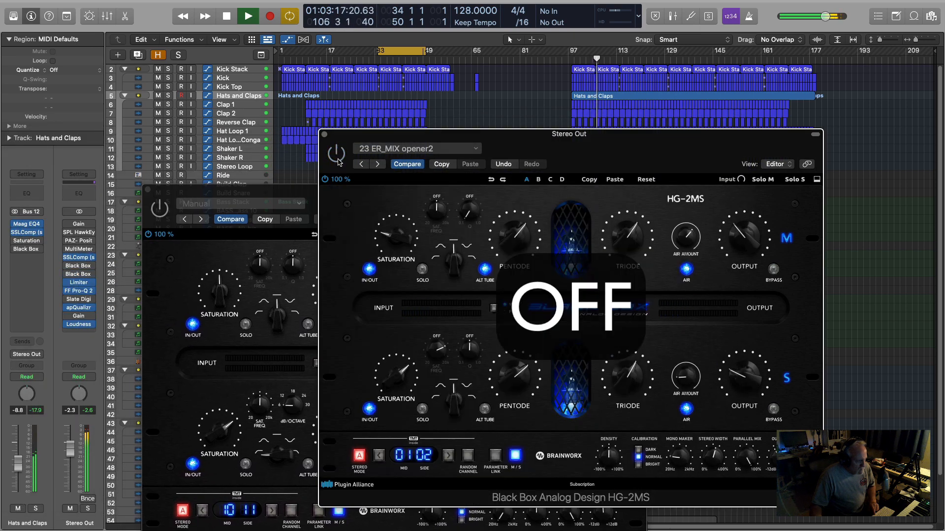
{"action": "left_click", "coordinate": [338, 161]}
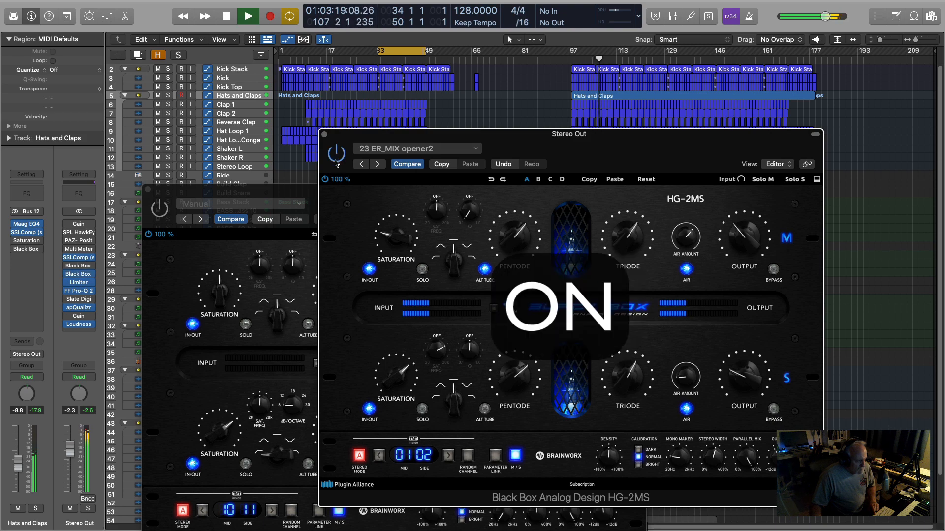
Step: Re-enable the Hats and Claps HG-2MS and stop playback
{"action": "left_click", "coordinate": [166, 215]}
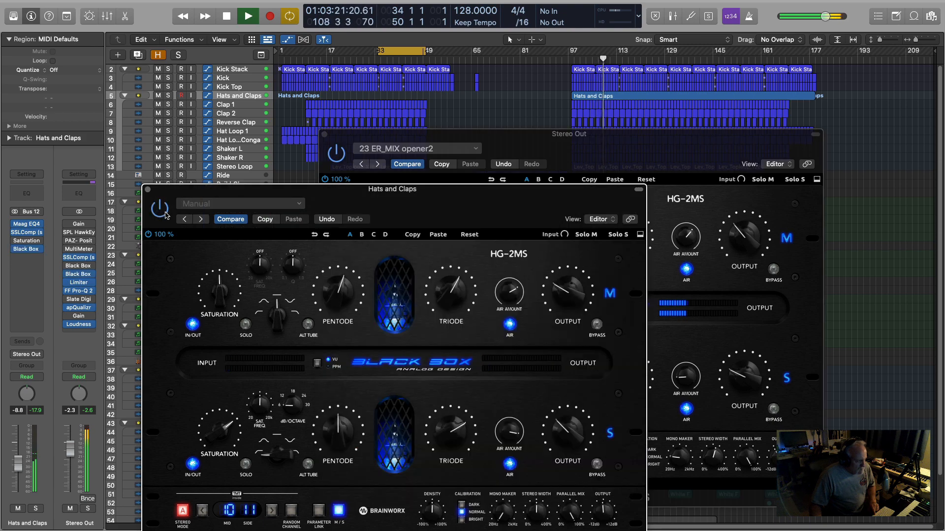
{"action": "key", "text": "space"}
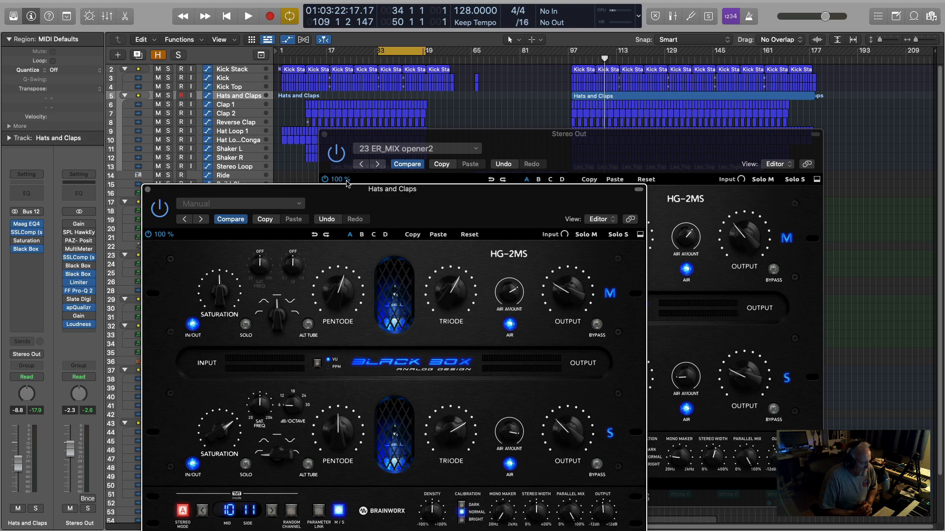
Step: Rearrange the two HG-2MS windows so the Hats and Claps instance sits in front of the Stereo Out instance
{"action": "left_click_drag", "start_coordinate": [346, 189], "coordinate": [337, 85]}
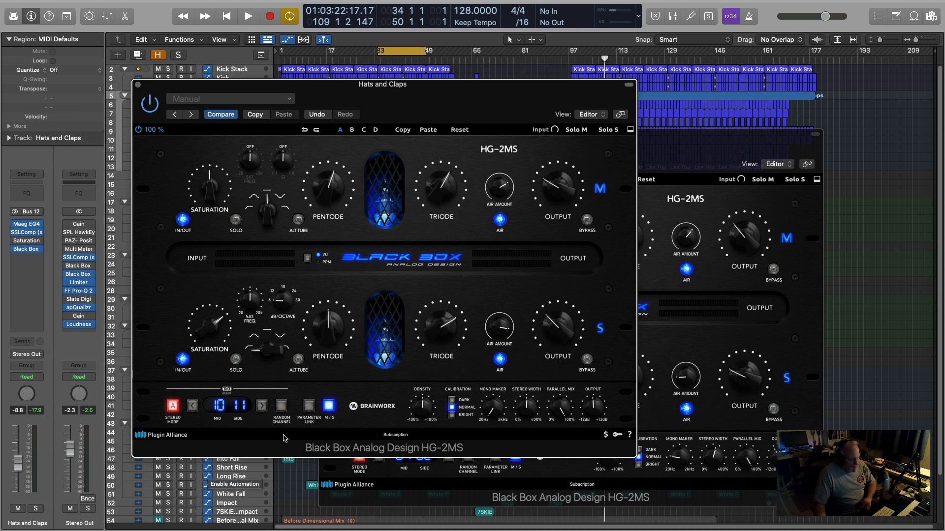
{"action": "left_click_drag", "start_coordinate": [199, 93], "coordinate": [136, 129]}
{"action": "left_click_drag", "start_coordinate": [659, 144], "coordinate": [716, 132]}
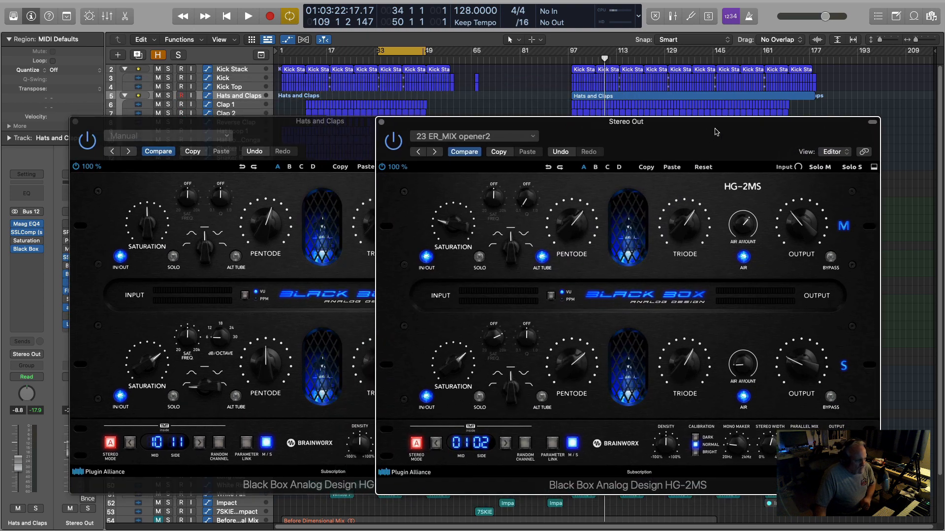
{"action": "left_click_drag", "start_coordinate": [155, 123], "coordinate": [397, 138]}
Step: Browse the Plugin Alliance Audio Units available for the Stereo Out insert holding the HG-2MS, keeping the current plug-in
{"action": "left_click", "coordinate": [91, 275]}
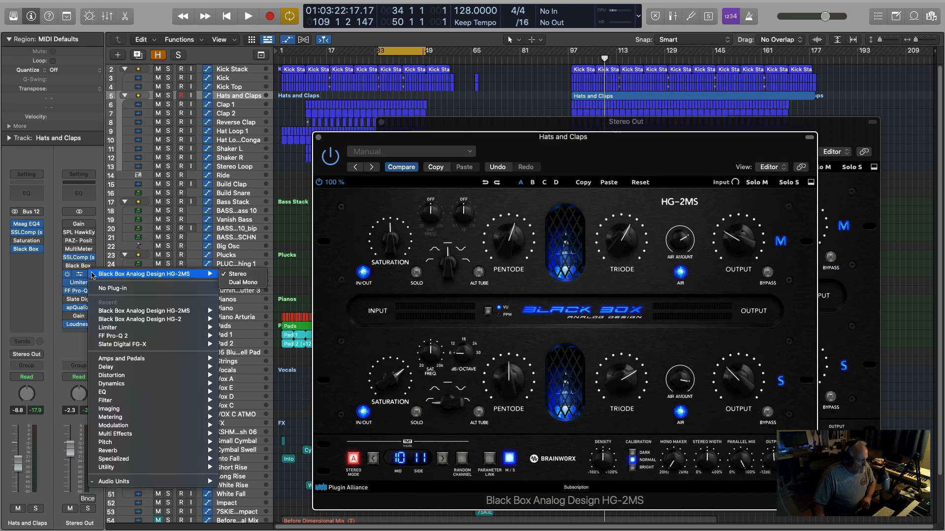
{"action": "mouse_move", "coordinate": [113, 481]}
{"action": "mouse_move", "coordinate": [269, 392]}
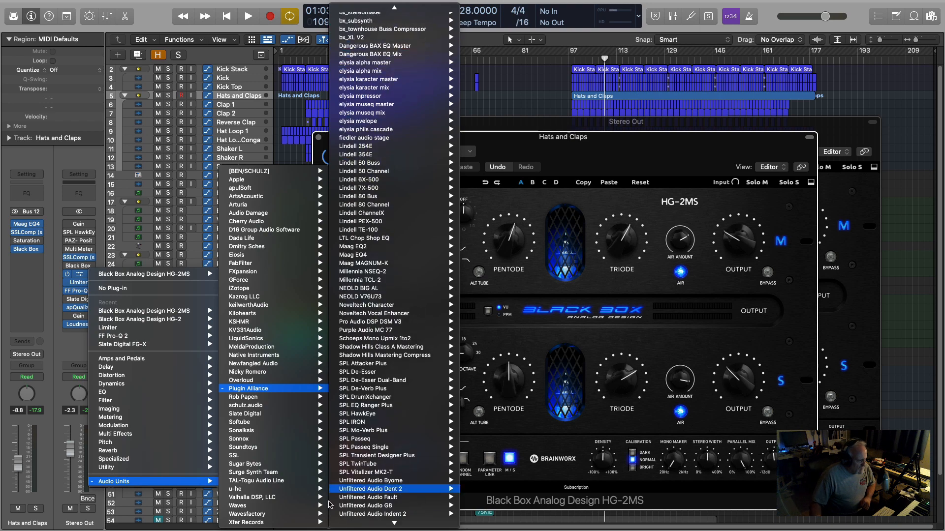
{"action": "mouse_move", "coordinate": [349, 399]}
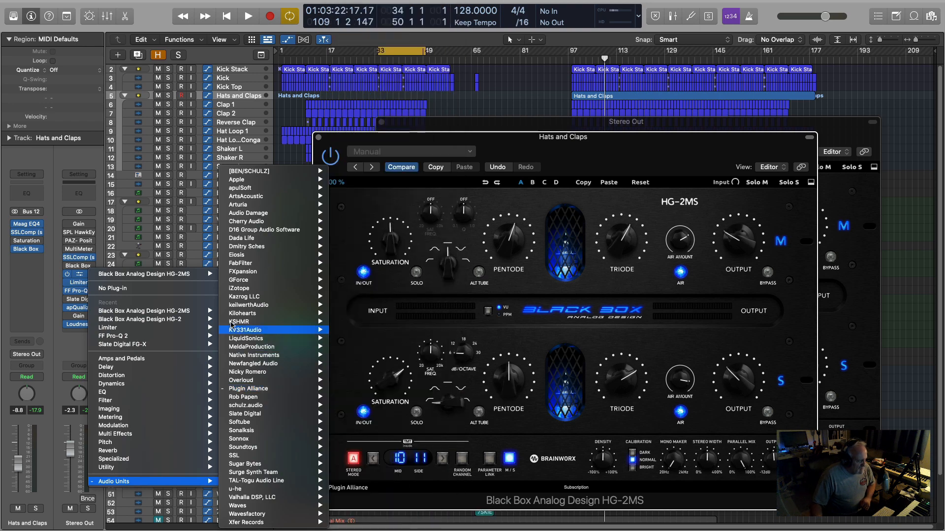
{"action": "left_click", "coordinate": [72, 155]}
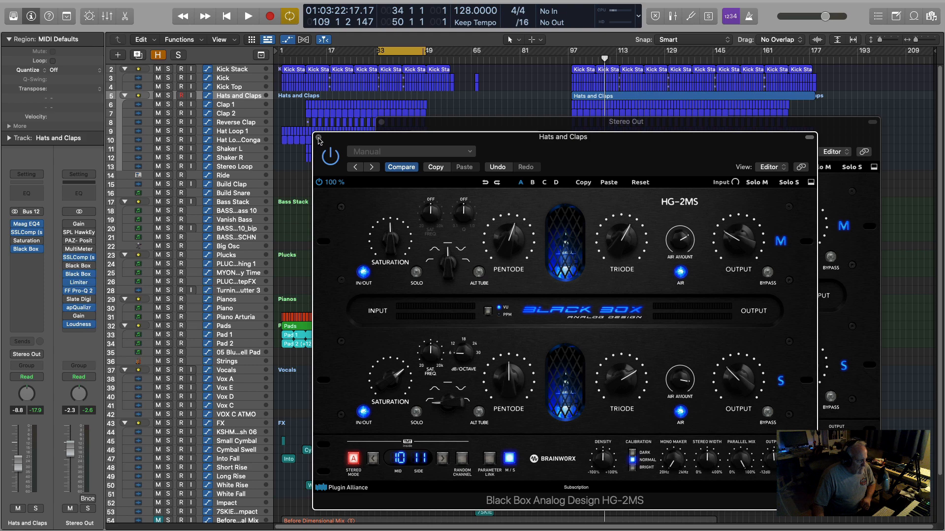
Step: Close the Hats and Claps and Stereo Out HG-2MS windows
{"action": "left_click", "coordinate": [319, 138]}
{"action": "left_click", "coordinate": [382, 121]}
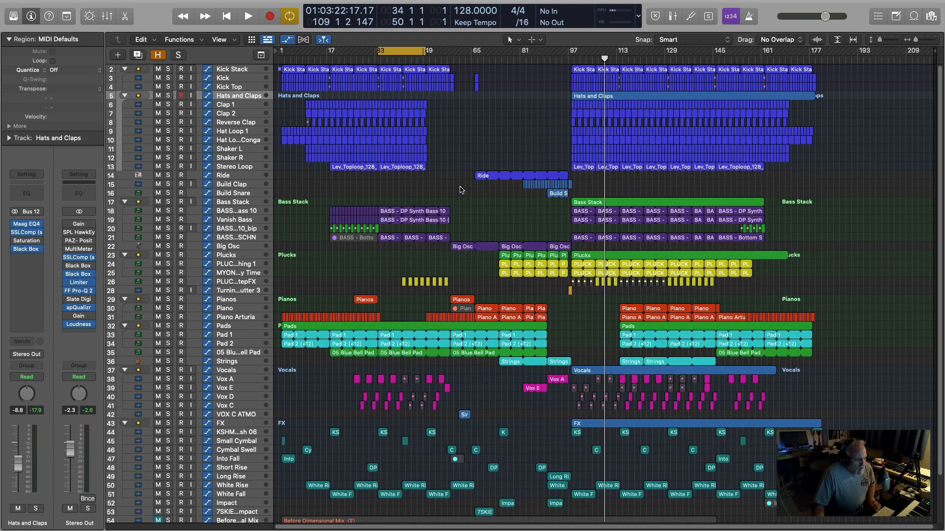
Step: Turn off loop cycling and play the arrangement from about bar 87, shortly before the second drop
{"action": "left_click", "coordinate": [405, 54]}
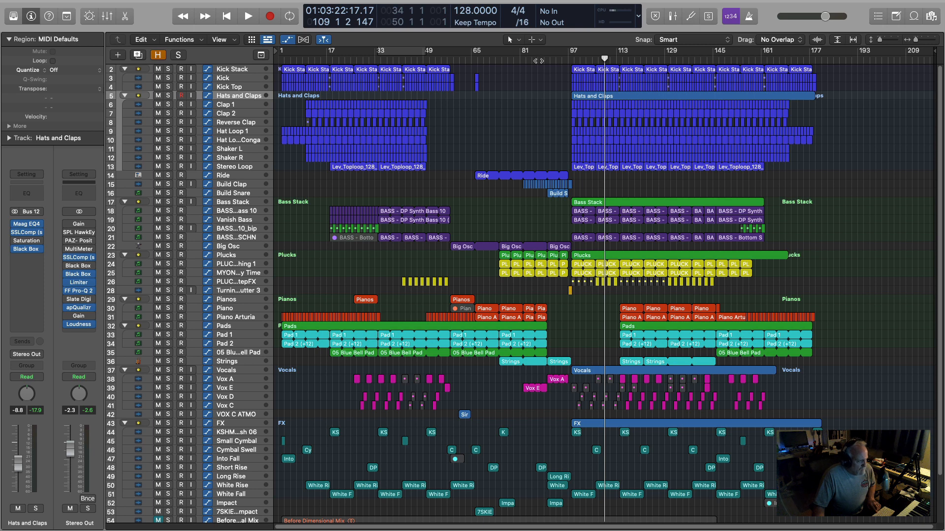
{"action": "double_click", "coordinate": [540, 62]}
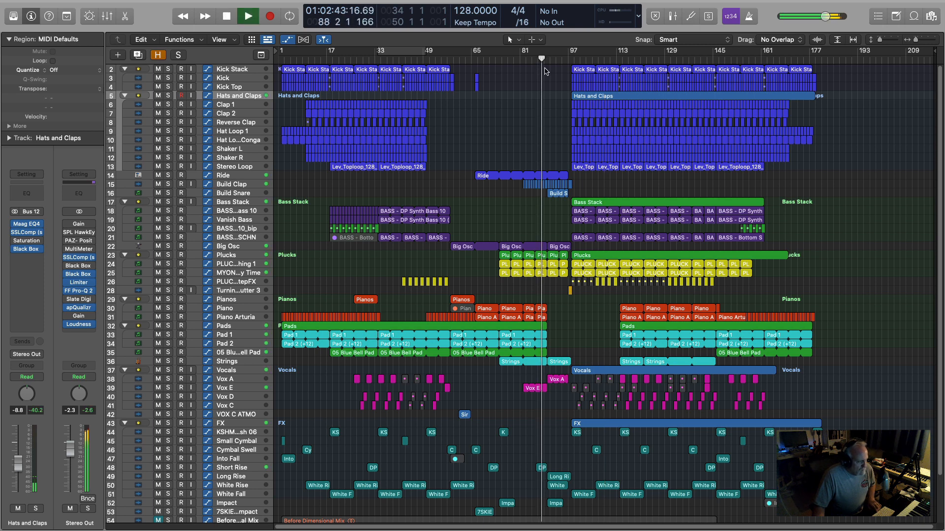